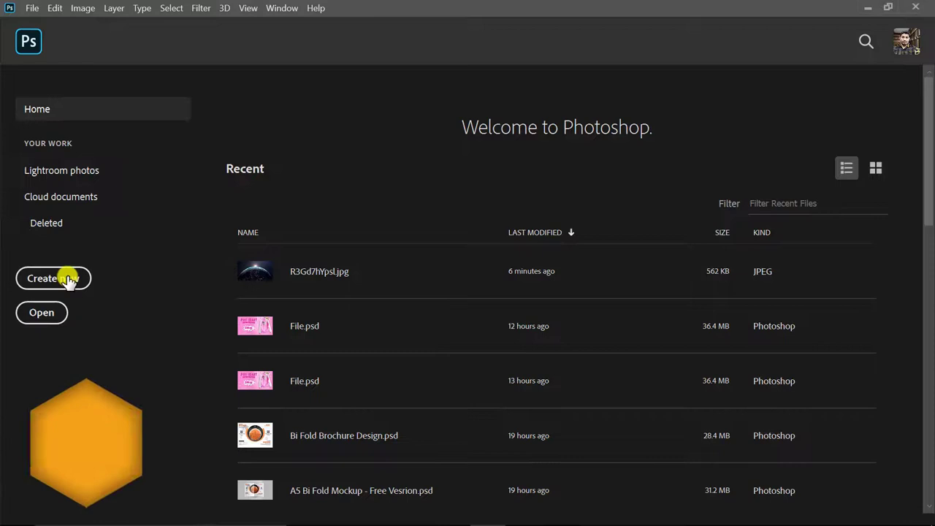
Start a new document named 'CD Cover Design', 3000 px wide and 3000 px high
{"action": "left_click", "coordinate": [70, 279]}
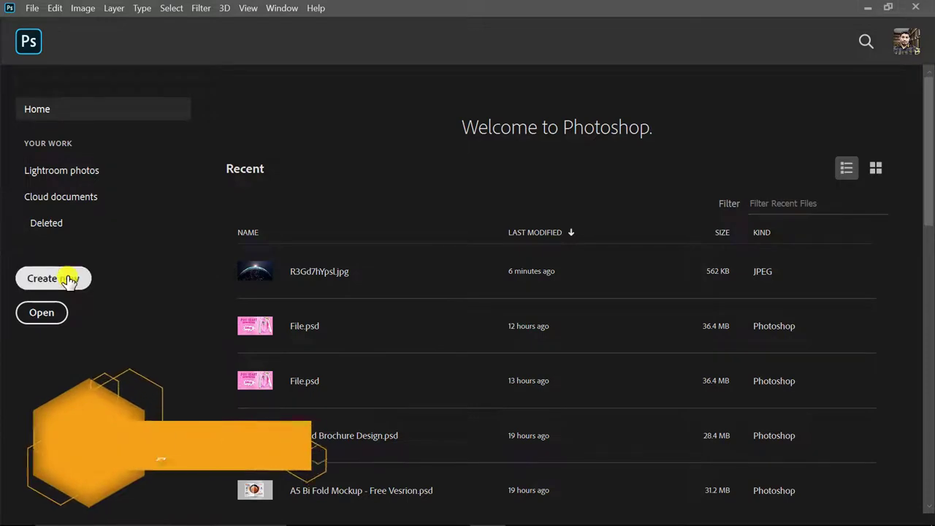
{"action": "double_click", "coordinate": [688, 95]}
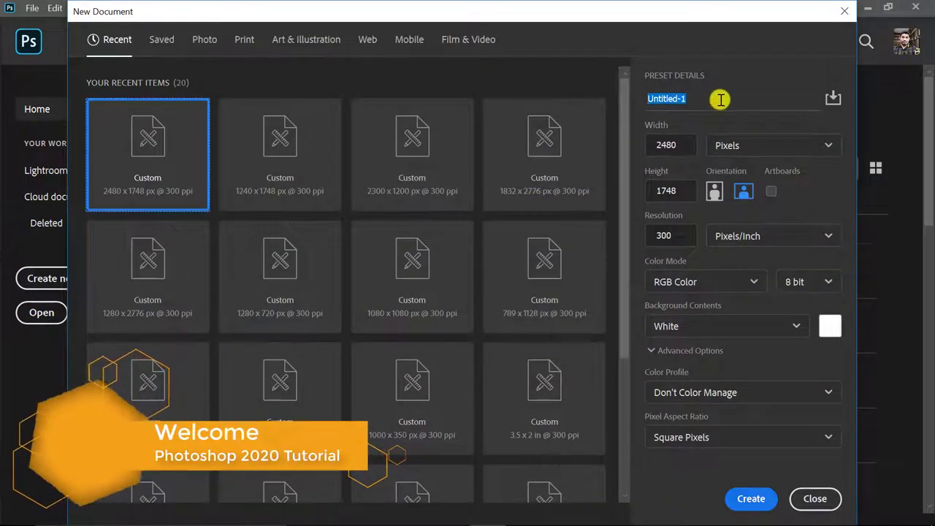
{"action": "type", "text": "cD Cover Des"}
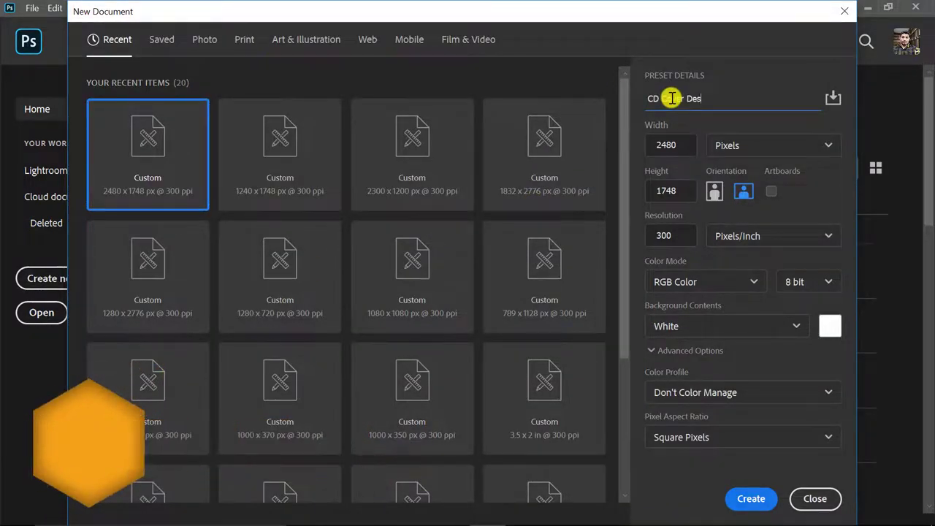
{"action": "type", "text": "ign"}
{"action": "double_click", "coordinate": [682, 144]}
{"action": "type", "text": "30"}
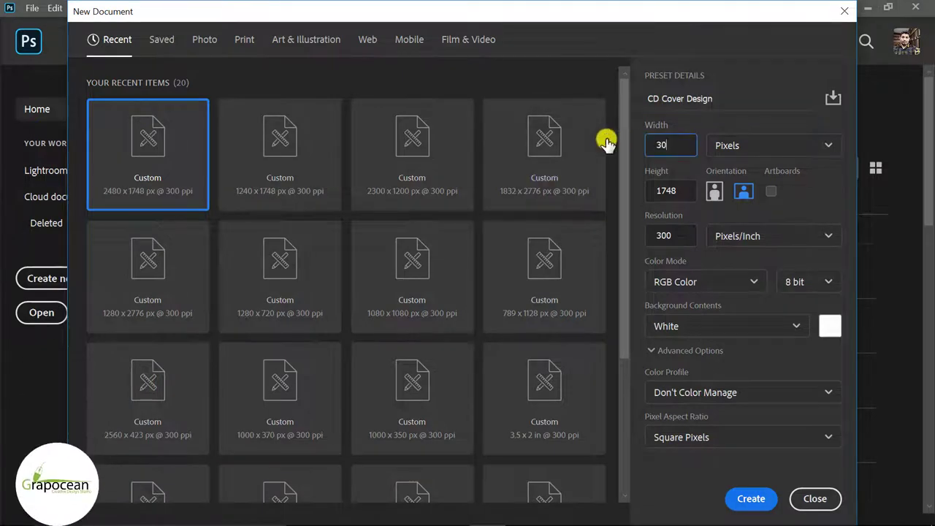
{"action": "type", "text": "00"}
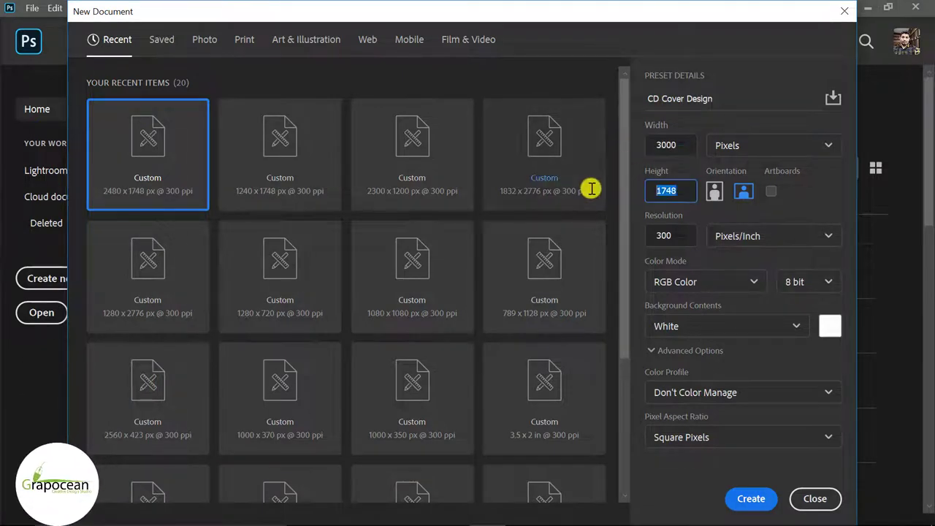
{"action": "type", "text": "3000"}
{"action": "key", "text": "Return"}
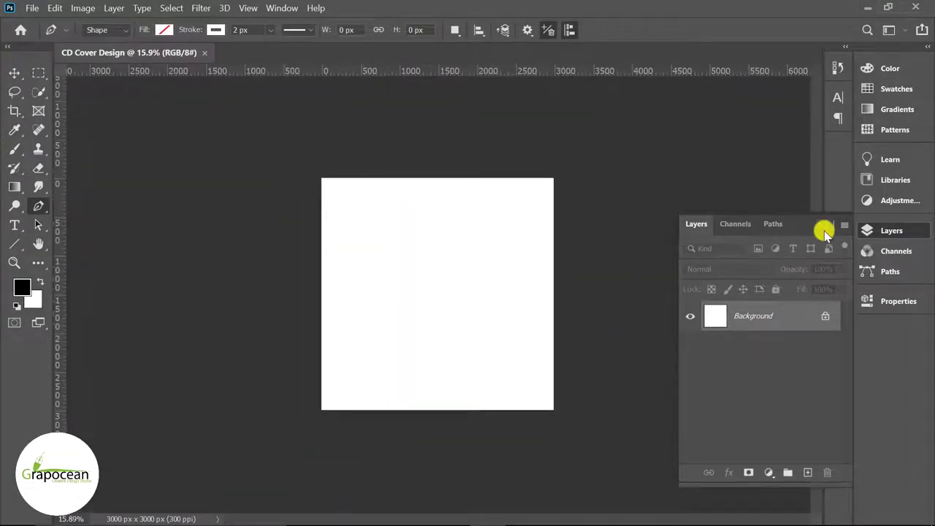
Open the star-streak, nebula and Earth images together via File > Open
{"action": "left_click", "coordinate": [824, 231]}
{"action": "left_click", "coordinate": [33, 8]}
{"action": "left_click", "coordinate": [51, 27]}
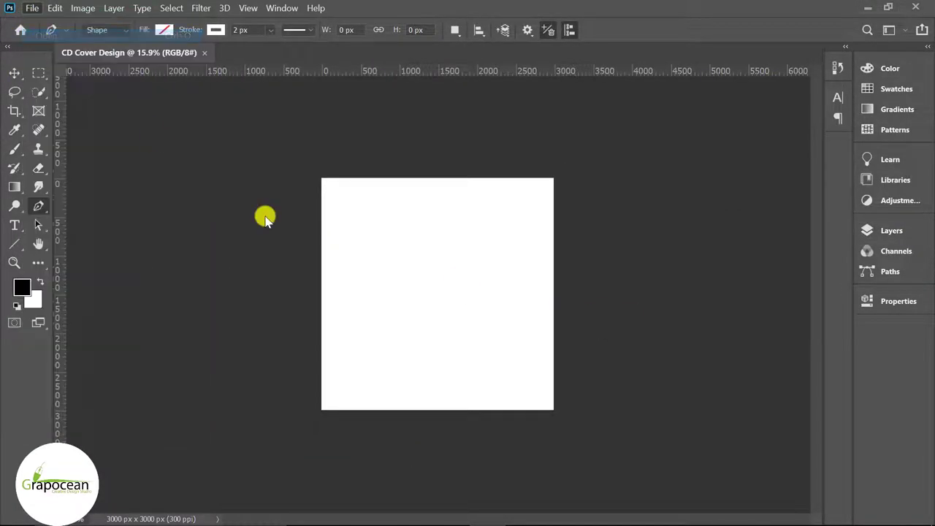
{"action": "left_click", "coordinate": [437, 192]}
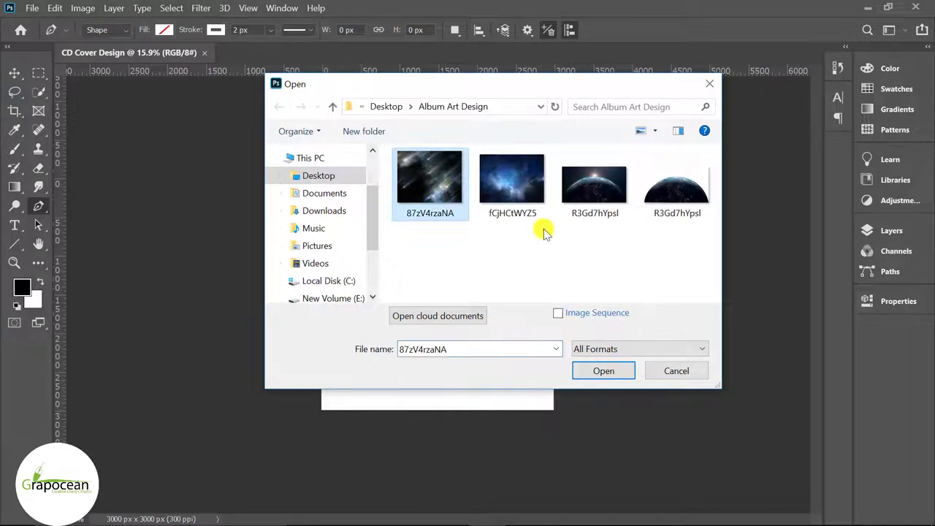
{"action": "left_click", "coordinate": [512, 183], "text": "ctrl"}
{"action": "left_click", "coordinate": [675, 186], "text": "ctrl"}
{"action": "left_click", "coordinate": [607, 372]}
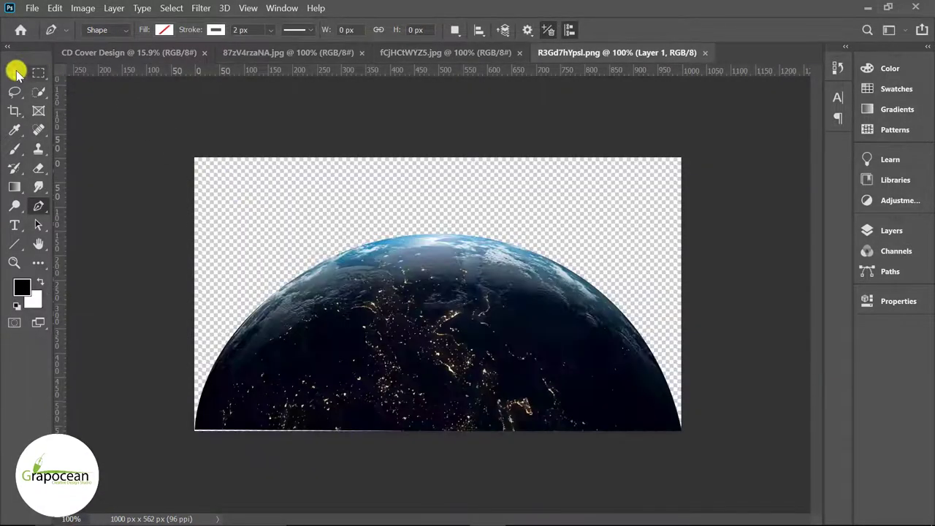
Unlock the nebula's Background layer and drag it into CD Cover Design as Layer 1
{"action": "left_click", "coordinate": [16, 73]}
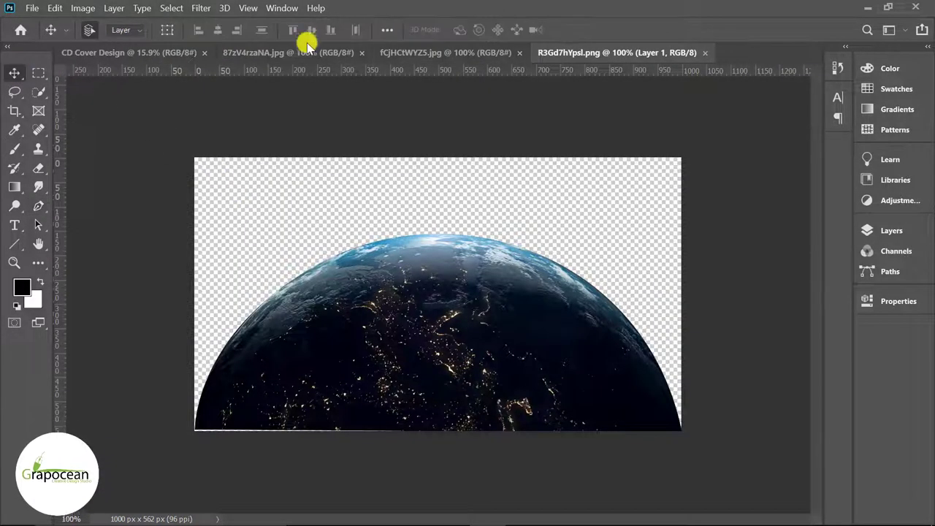
{"action": "left_click", "coordinate": [303, 57]}
{"action": "left_click", "coordinate": [449, 54]}
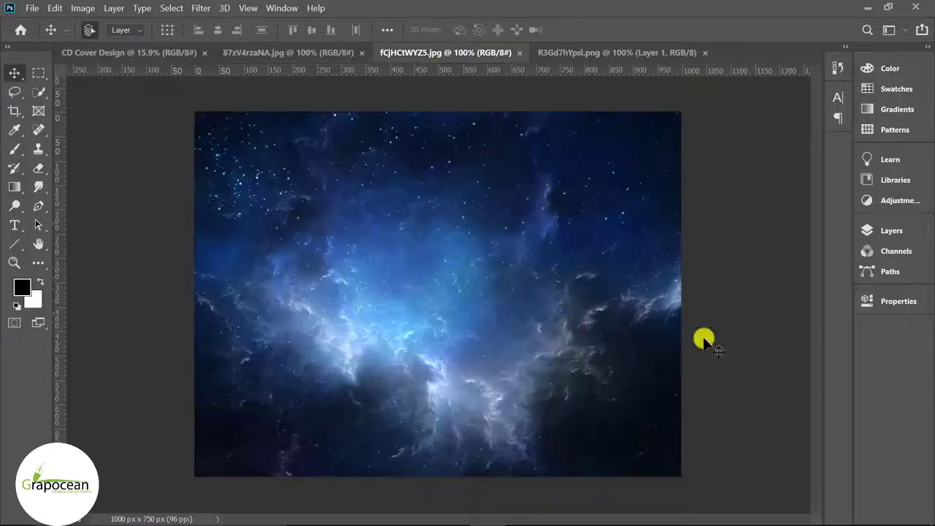
{"action": "left_click", "coordinate": [908, 232]}
{"action": "left_click", "coordinate": [841, 310]}
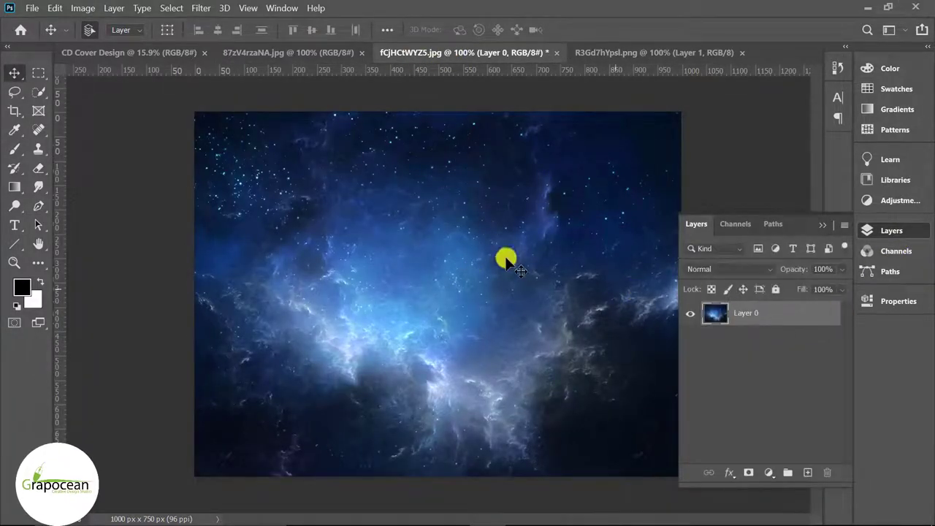
{"action": "mouse_move", "coordinate": [406, 183]}
{"action": "left_mouse_down"}
{"action": "mouse_move", "coordinate": [129, 66]}
{"action": "mouse_move", "coordinate": [429, 310]}
{"action": "left_mouse_up"}
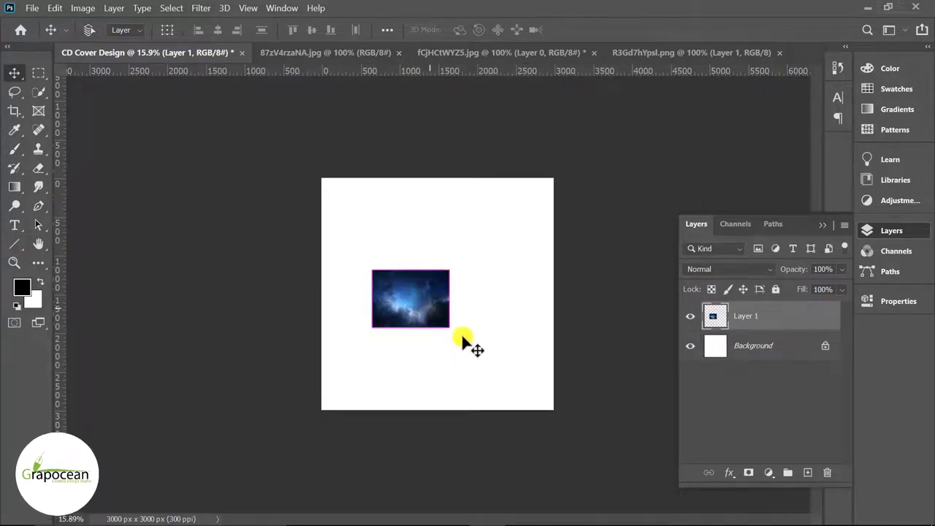
Scale and position the nebula layer so it fills the square canvas
{"action": "key", "text": "ctrl+t"}
{"action": "left_click_drag", "start_coordinate": [451, 329], "coordinate": [542, 419]}
{"action": "left_click_drag", "start_coordinate": [453, 348], "coordinate": [506, 318]}
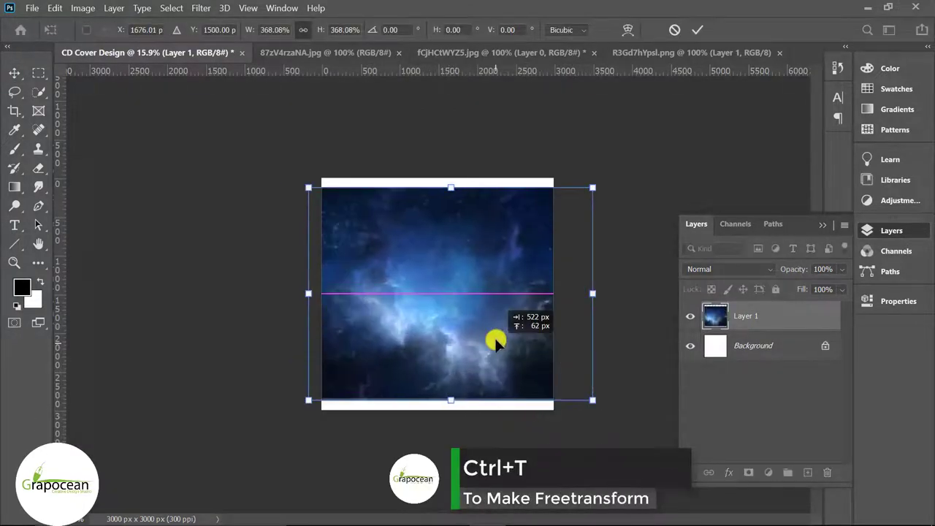
{"action": "left_click_drag", "start_coordinate": [609, 379], "coordinate": [611, 410]}
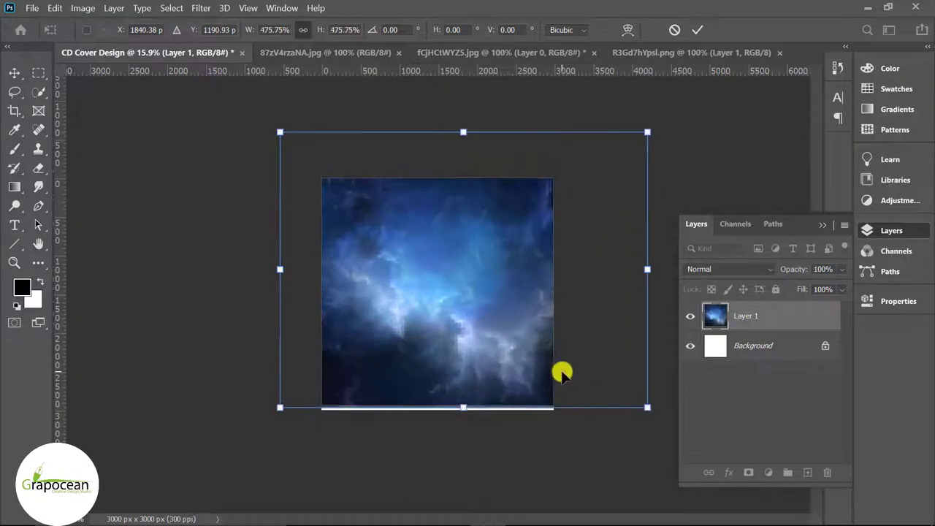
{"action": "left_click_drag", "start_coordinate": [477, 326], "coordinate": [492, 328]}
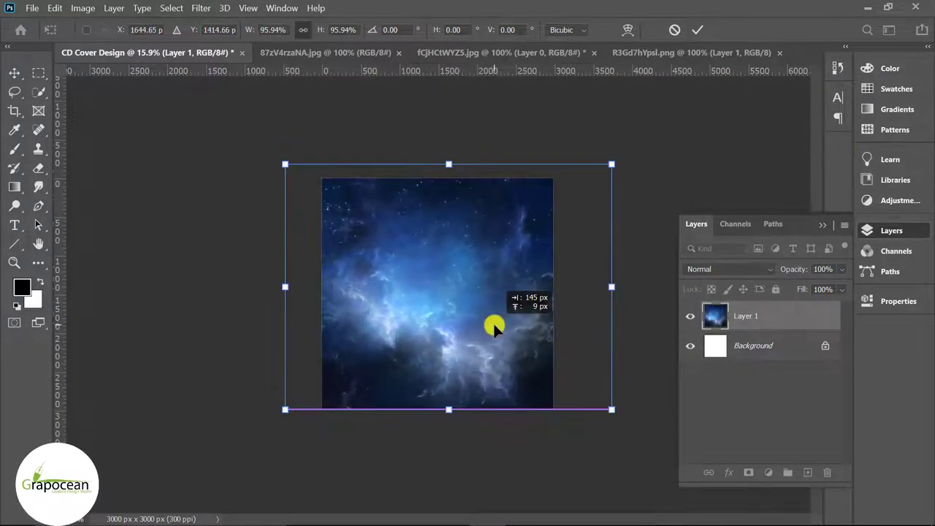
{"action": "left_click", "coordinate": [698, 30]}
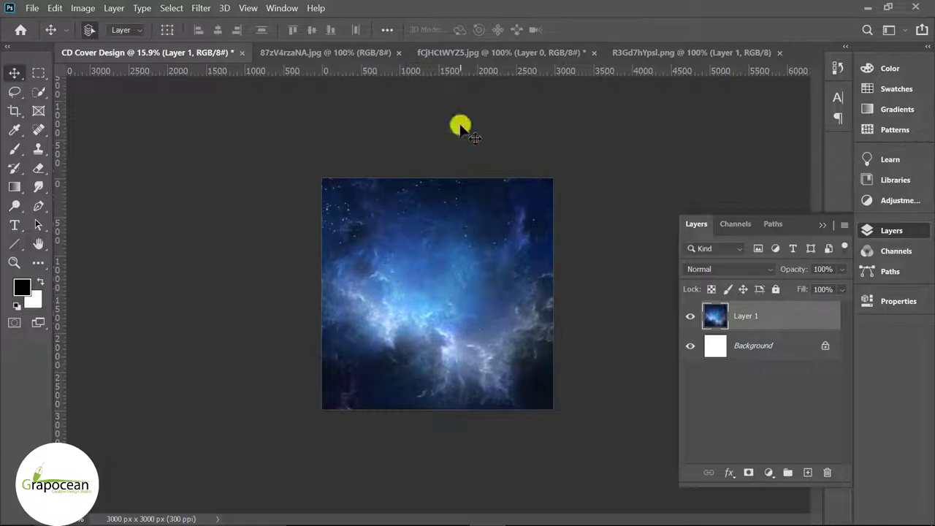
Bring the Earth image into the cover, enlarge it and set it along the bottom edge
{"action": "left_click", "coordinate": [653, 52]}
{"action": "left_click_drag", "start_coordinate": [454, 286], "coordinate": [442, 360]}
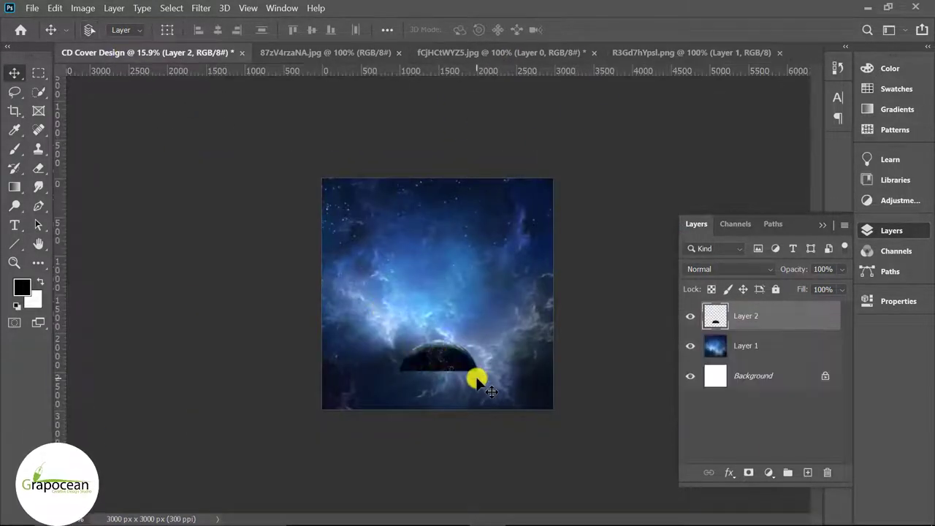
{"action": "key", "text": "ctrl+t"}
{"action": "mouse_move", "coordinate": [477, 370]}
{"action": "left_mouse_down"}
{"action": "mouse_move", "coordinate": [561, 428]}
{"action": "mouse_move", "coordinate": [468, 396]}
{"action": "left_mouse_up"}
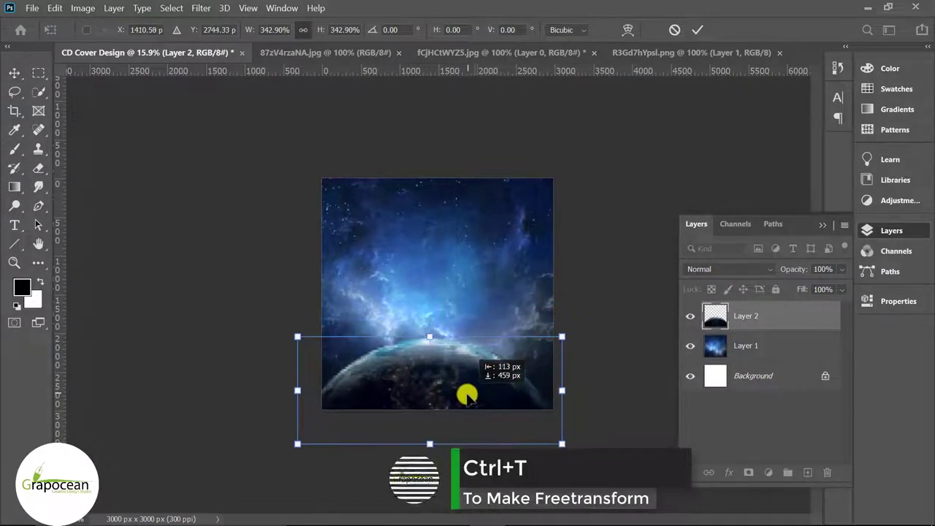
{"action": "left_click", "coordinate": [702, 29]}
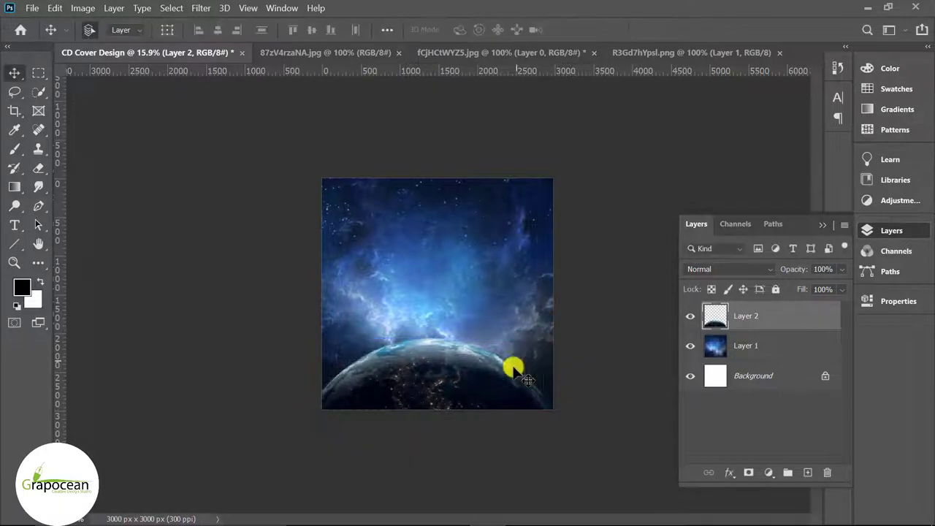
{"action": "key", "text": "ctrl+0"}
On a new layer, paint a soft red glow on the right and purple on the left
{"action": "left_click", "coordinate": [807, 473]}
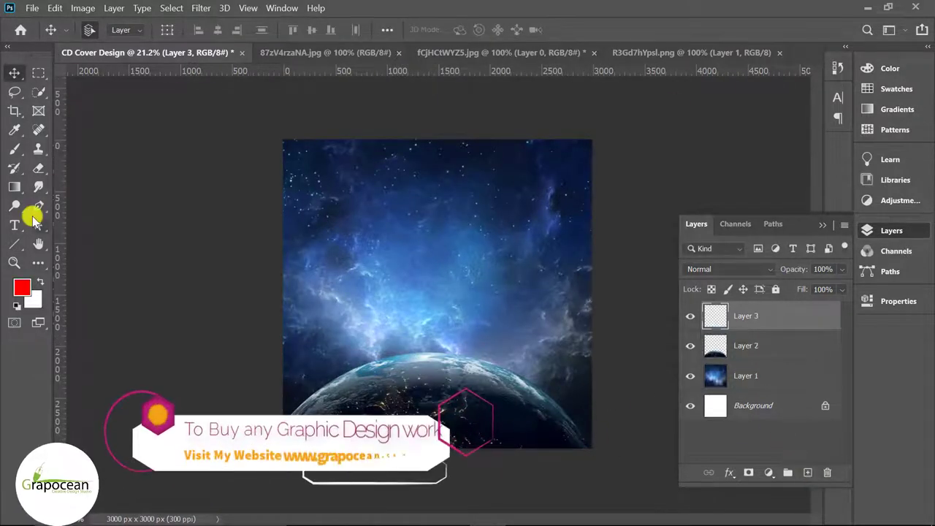
{"action": "left_click", "coordinate": [15, 148]}
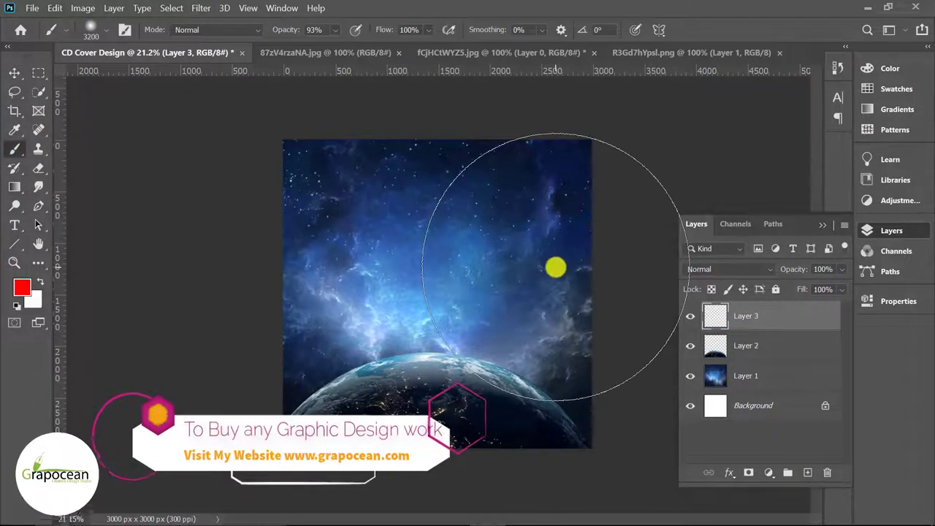
{"action": "left_click", "coordinate": [556, 268]}
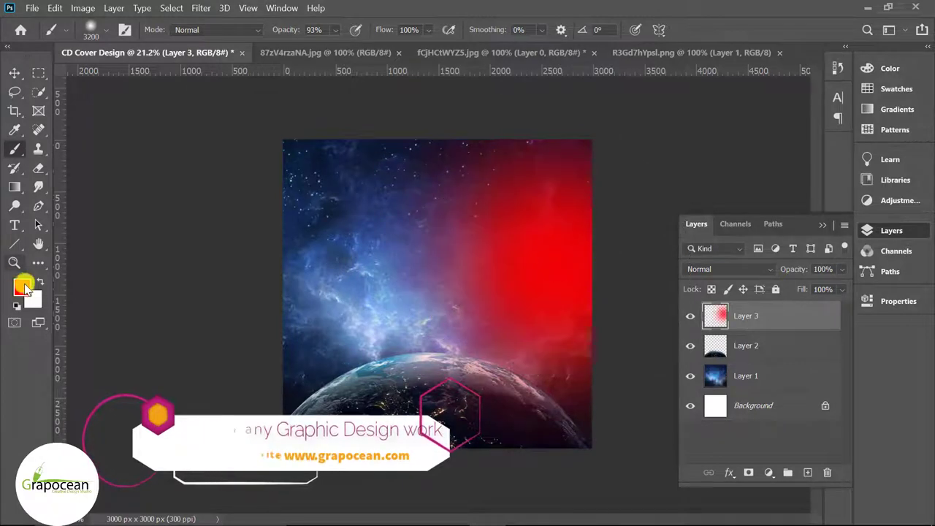
{"action": "left_click", "coordinate": [24, 289]}
{"action": "left_click", "coordinate": [749, 294]}
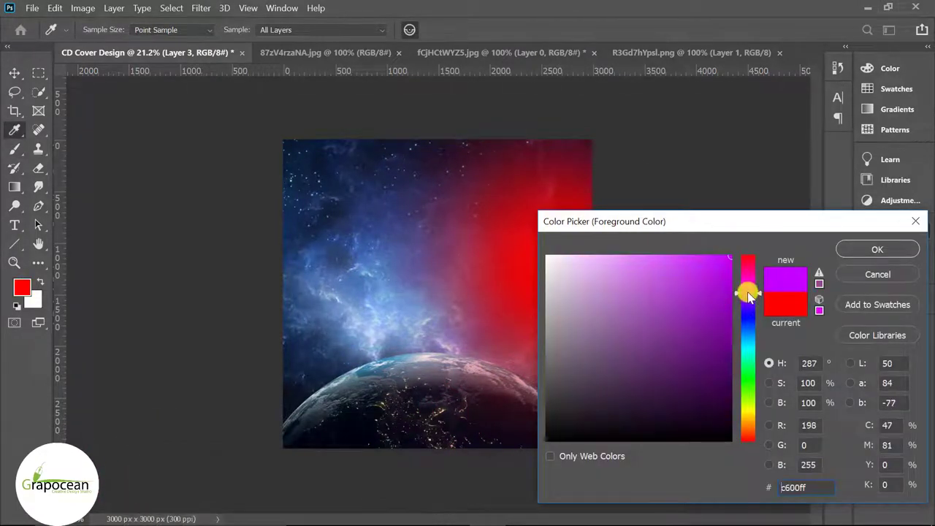
{"action": "left_click", "coordinate": [877, 249]}
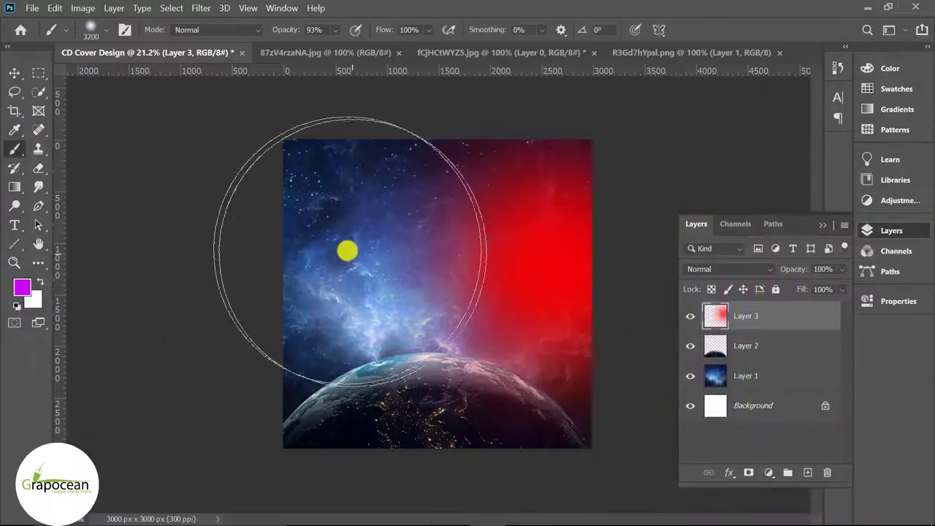
{"action": "left_click", "coordinate": [341, 261]}
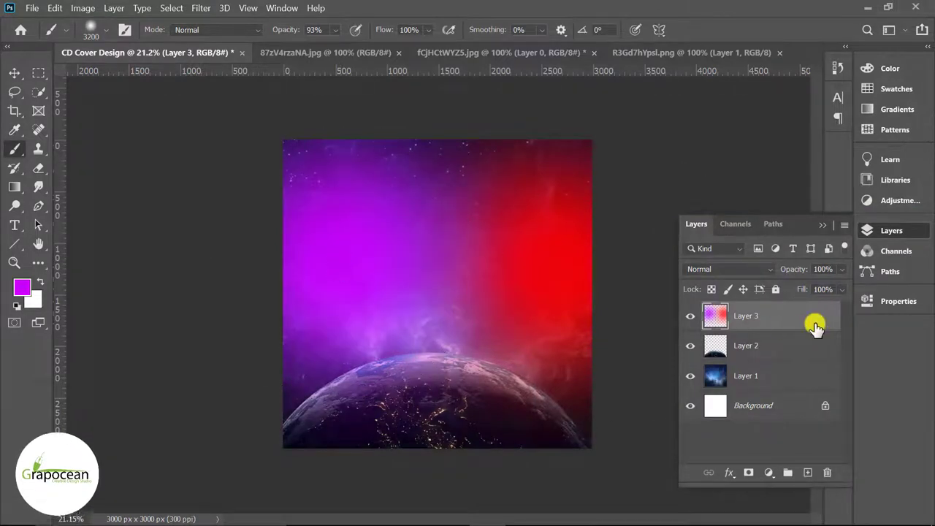
{"action": "scroll", "coordinate": [533, 417], "scroll_direction": "down", "scroll_amount": 2}
Set the painted Layer 3 to the Subtract blend mode
{"action": "key", "text": "v"}
{"action": "left_click", "coordinate": [746, 270]}
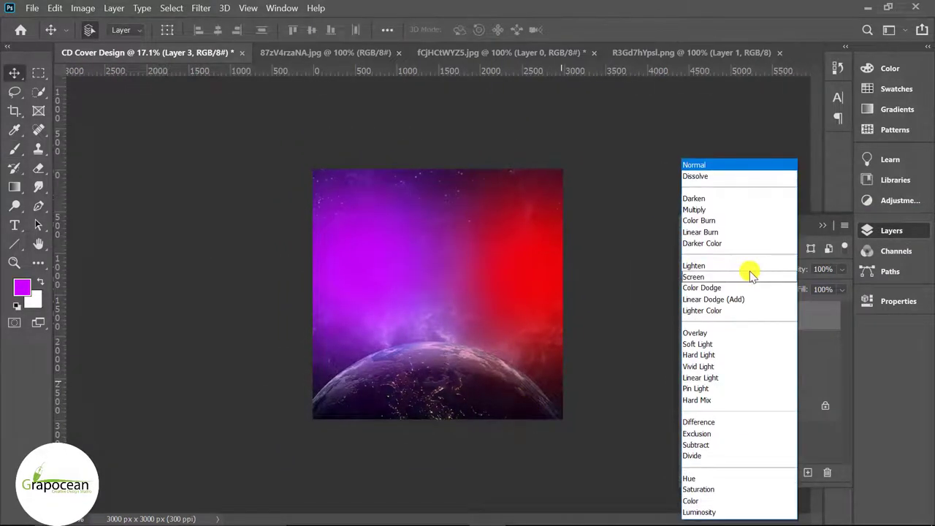
{"action": "left_click", "coordinate": [717, 445]}
{"action": "scroll", "coordinate": [397, 283], "scroll_direction": "up", "scroll_amount": 3}
{"action": "scroll", "coordinate": [428, 313], "scroll_direction": "down", "scroll_amount": 1}
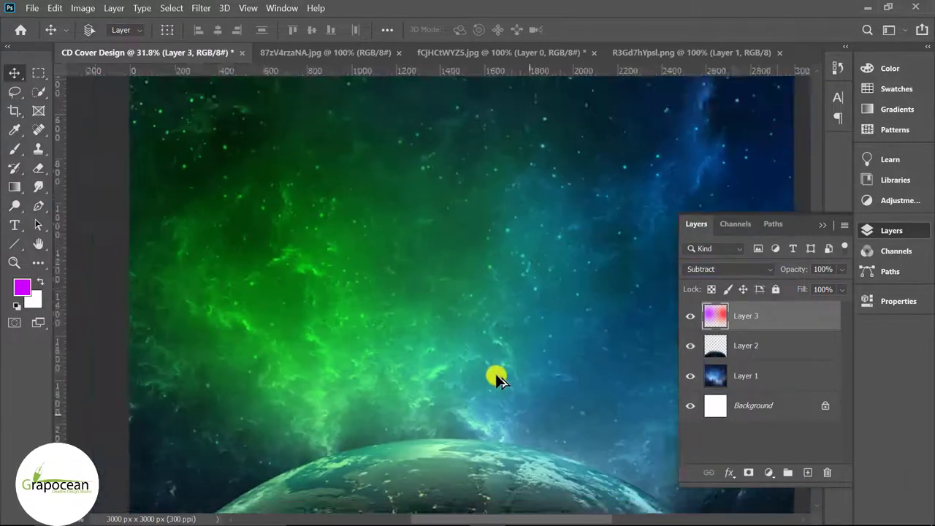
{"action": "scroll", "coordinate": [495, 373], "scroll_direction": "down", "scroll_amount": 3}
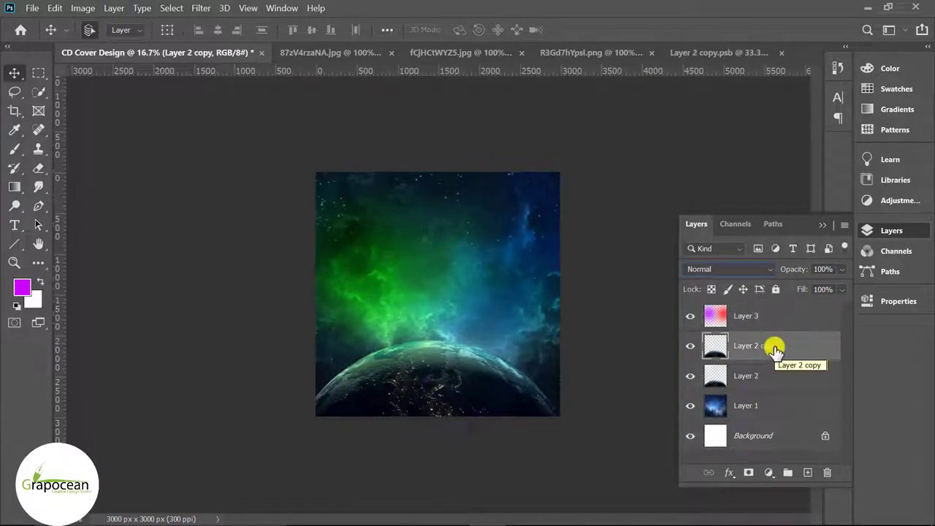
Apply a 78.4-pixel Gaussian Blur to Layer 2
{"action": "left_click", "coordinate": [796, 376]}
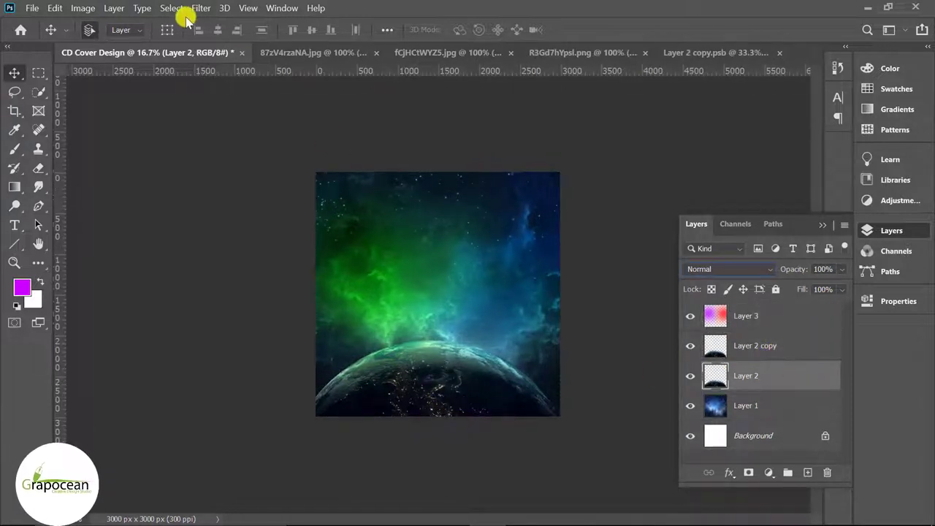
{"action": "left_click", "coordinate": [208, 10]}
{"action": "mouse_move", "coordinate": [209, 161]}
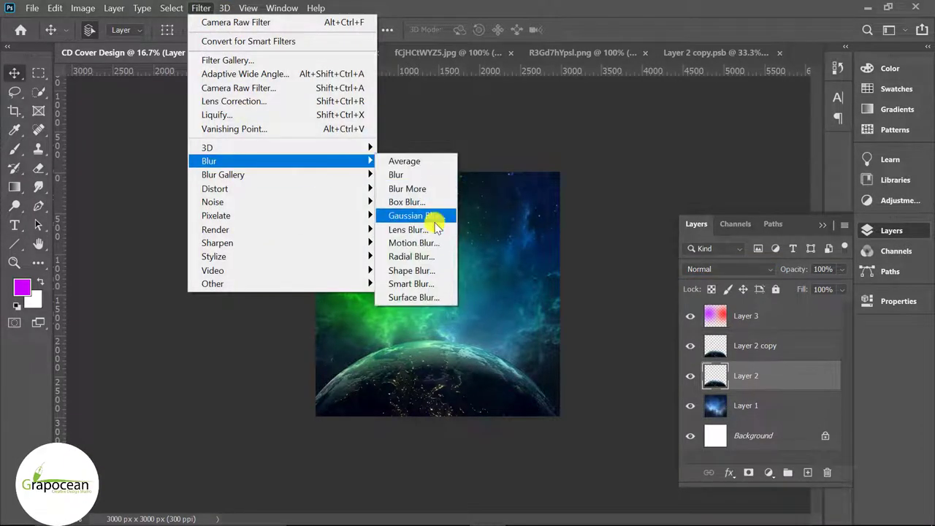
{"action": "left_click", "coordinate": [435, 218]}
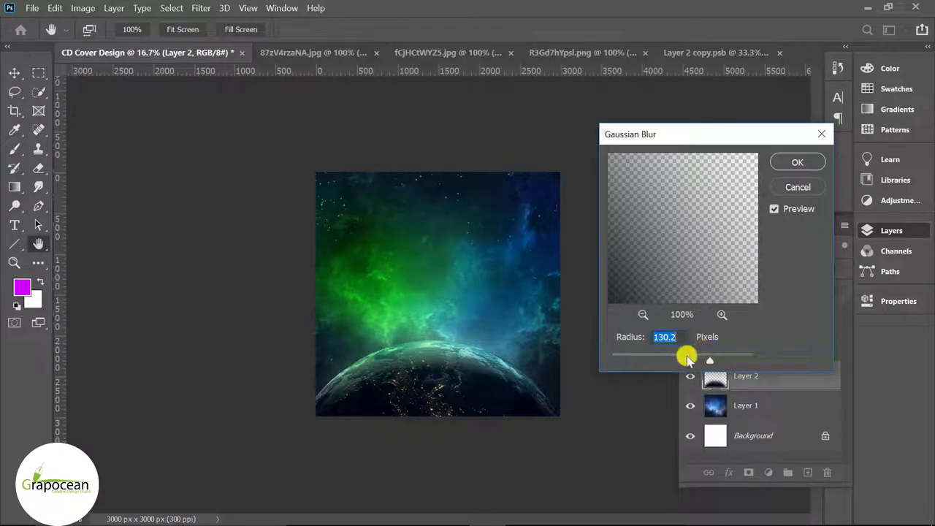
{"action": "left_click_drag", "start_coordinate": [707, 358], "coordinate": [700, 357]}
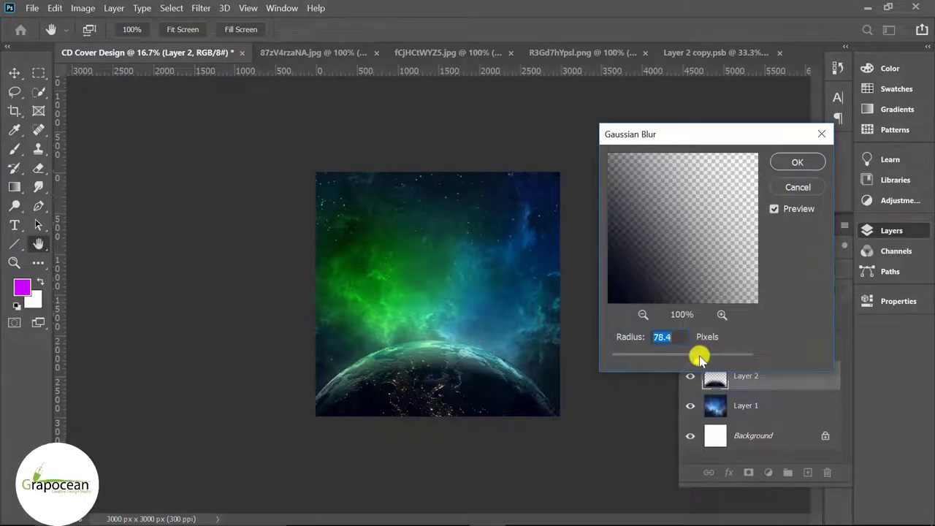
{"action": "left_click", "coordinate": [793, 188]}
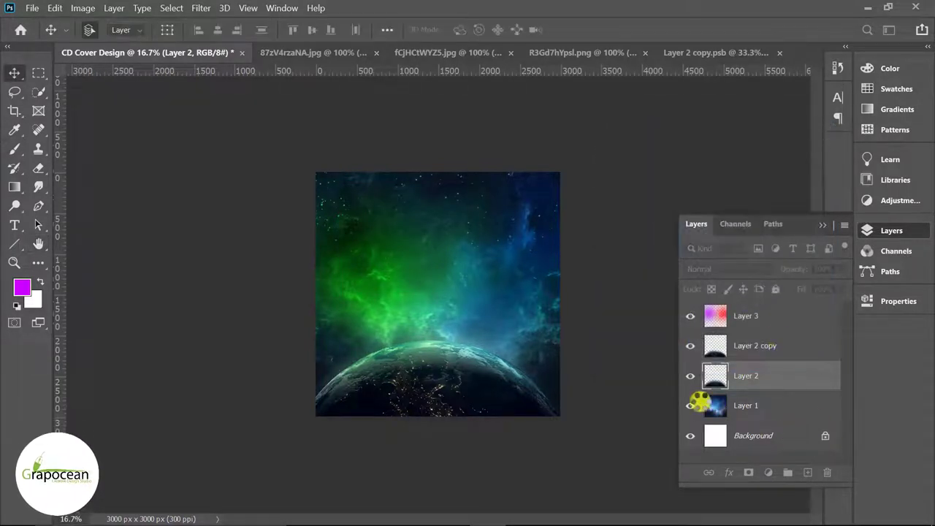
Set Layer 2 to Divide and load the planet's shape as a selection
{"action": "left_click", "coordinate": [743, 272]}
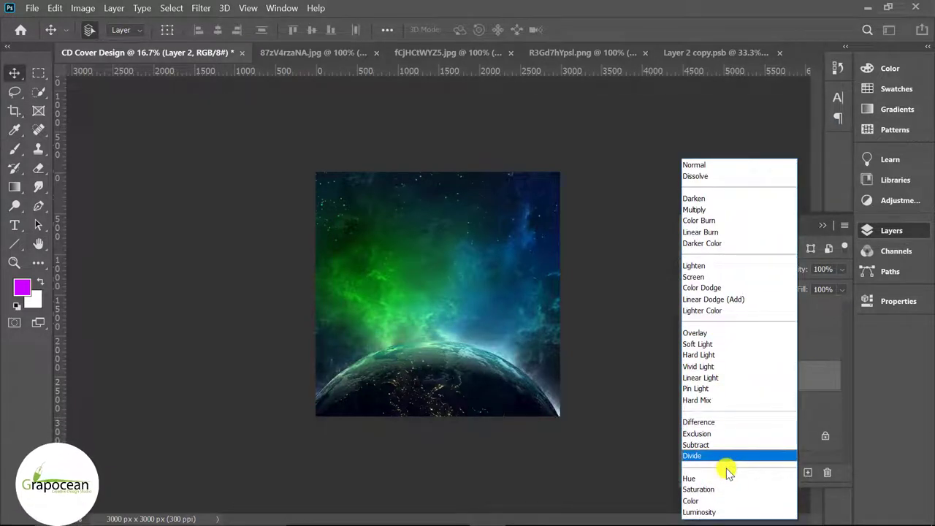
{"action": "left_click", "coordinate": [725, 465]}
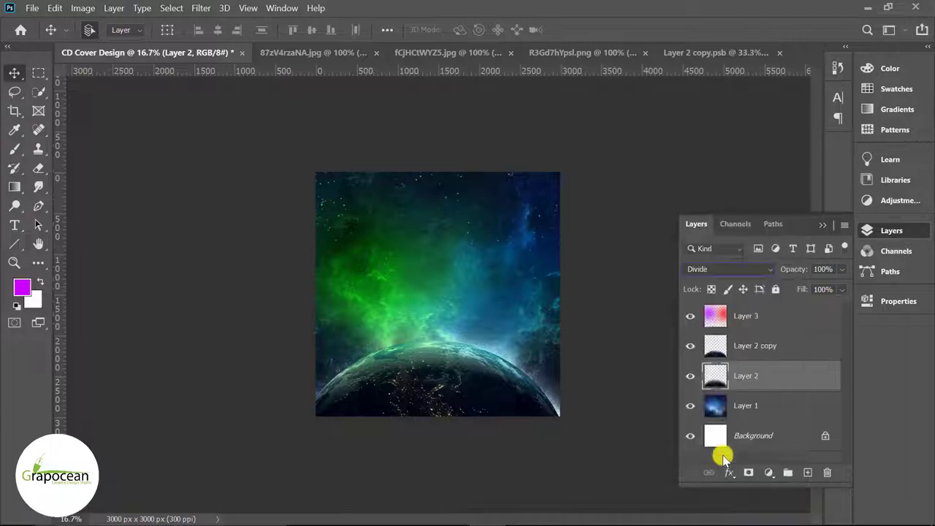
{"action": "left_click", "coordinate": [466, 403]}
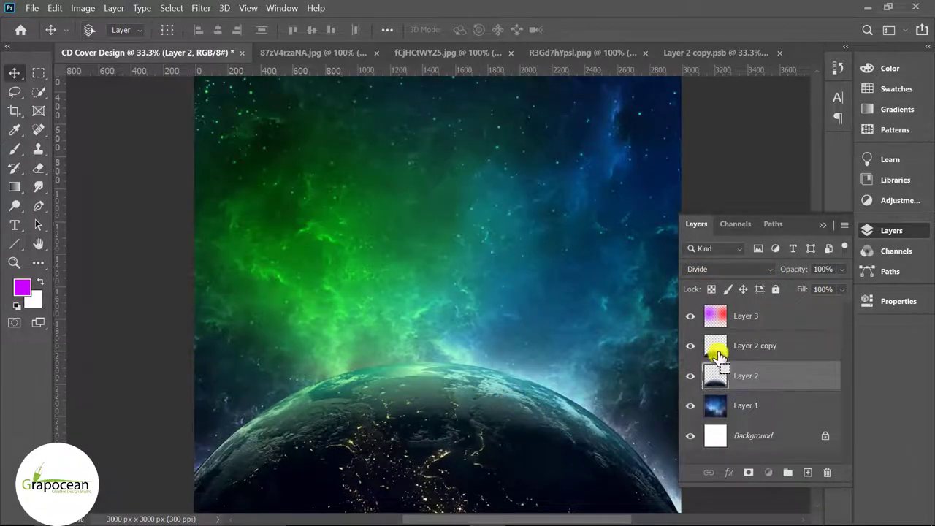
{"action": "left_click", "coordinate": [717, 350], "text": "ctrl"}
{"action": "scroll", "coordinate": [453, 409], "scroll_direction": "down", "scroll_amount": 2}
On a new layer above Layer 2 copy, paint nebula green with a 900 px soft brush
{"action": "left_click", "coordinate": [12, 148]}
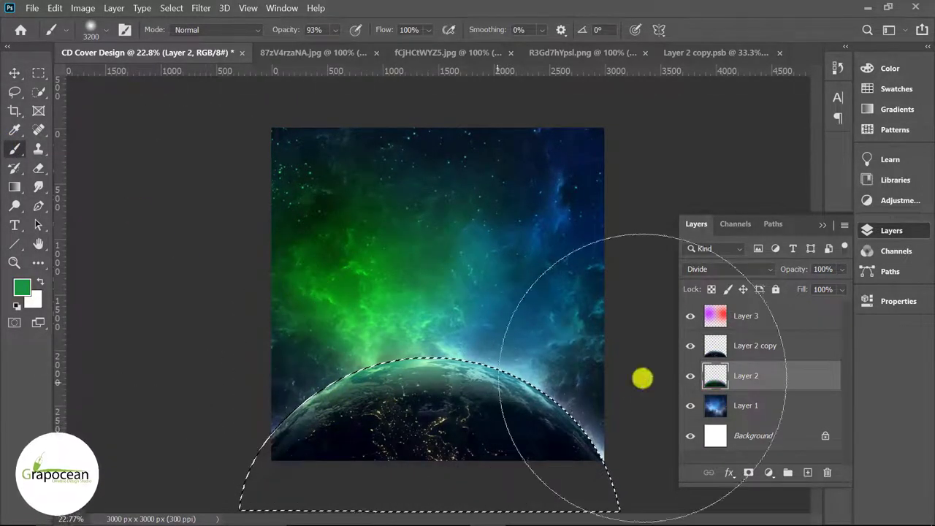
{"action": "left_click", "coordinate": [773, 353]}
{"action": "left_click", "coordinate": [808, 472]}
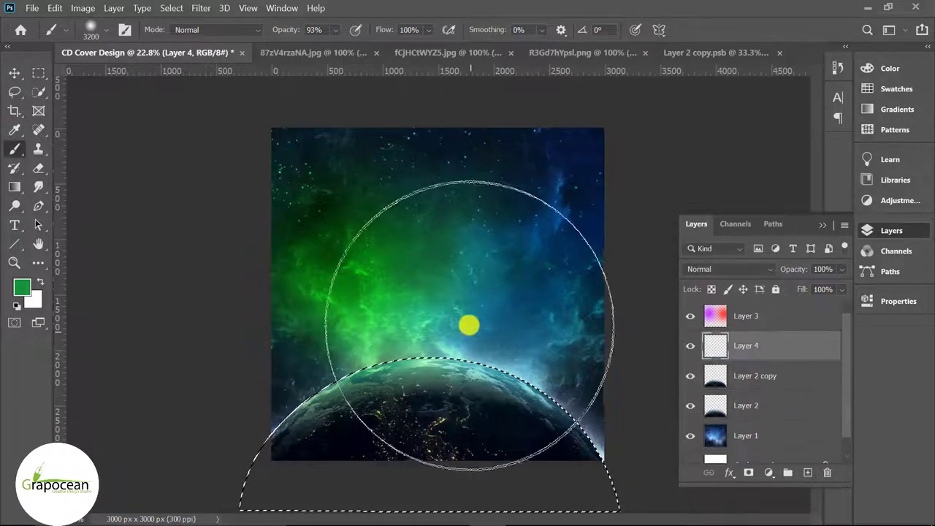
{"action": "left_click", "coordinate": [467, 321]}
{"action": "key", "text": "ctrl+z"}
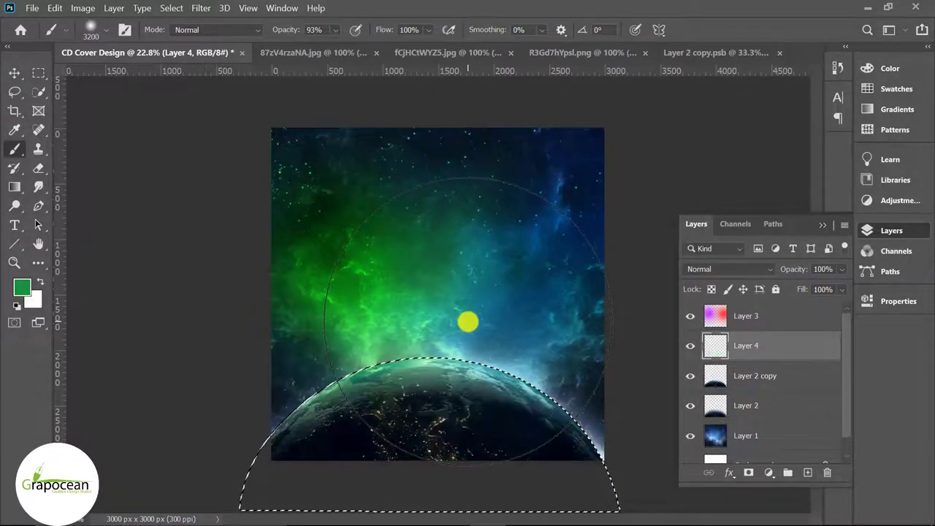
{"action": "key", "text": "bracketleft"}
{"action": "key", "text": "bracketleft"}
{"action": "key", "text": "bracketleft"}
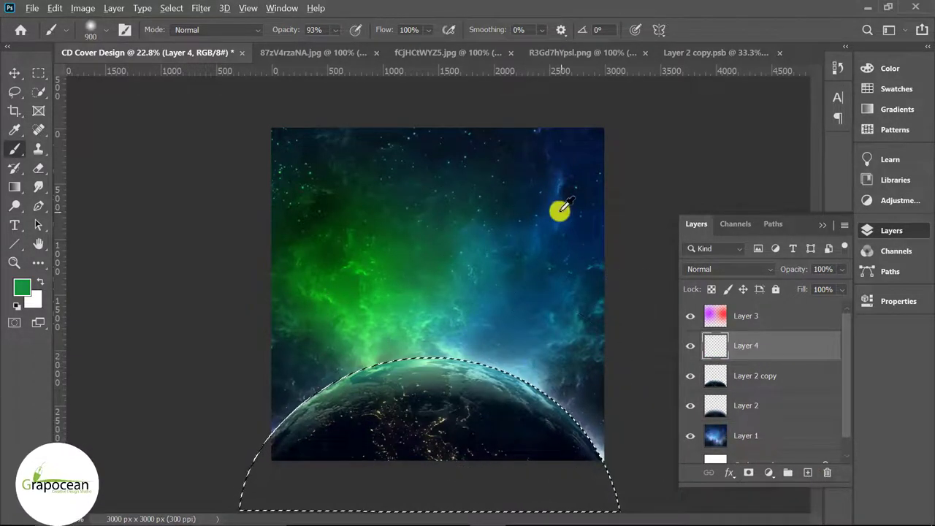
{"action": "left_click", "coordinate": [561, 210], "text": "alt"}
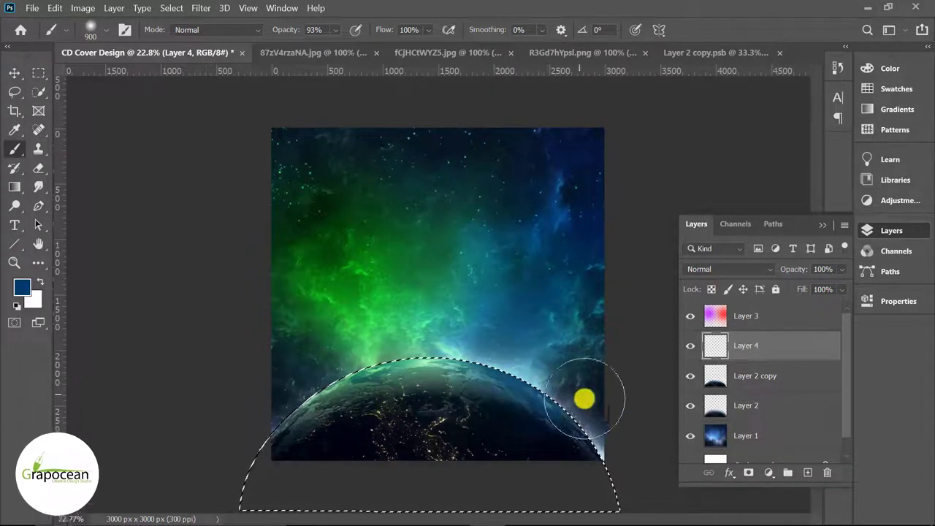
{"action": "left_click", "coordinate": [403, 271], "text": "alt"}
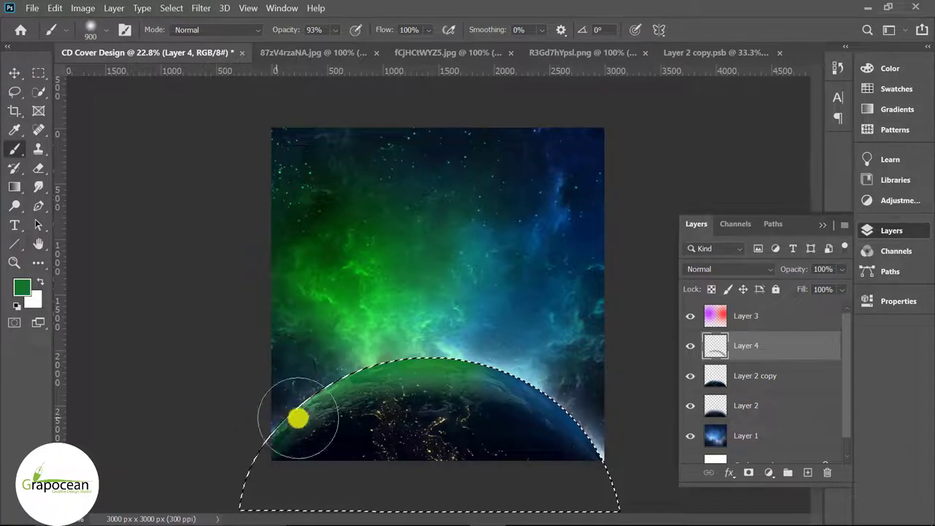
Set Layer 4 to Linear Dodge (Add) and clear the planet selection
{"action": "left_click", "coordinate": [729, 269]}
{"action": "left_click", "coordinate": [721, 300]}
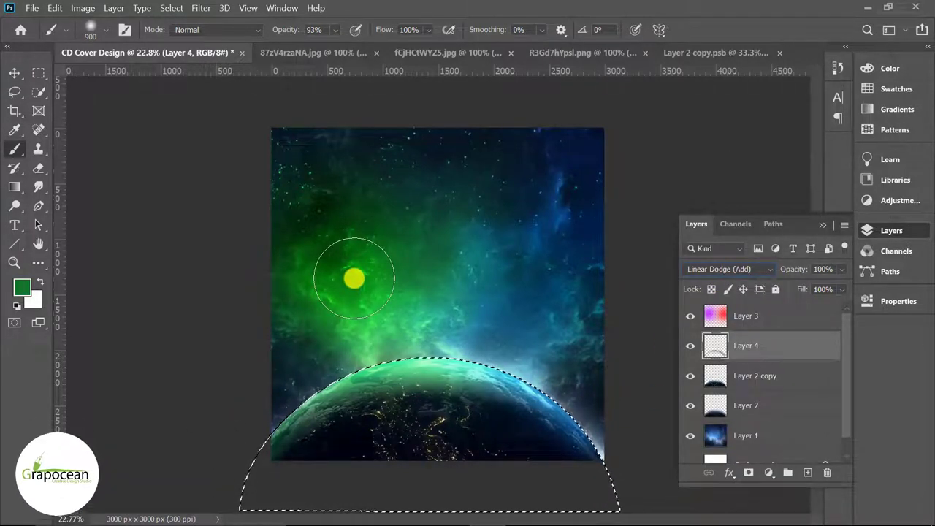
{"action": "left_click", "coordinate": [39, 72]}
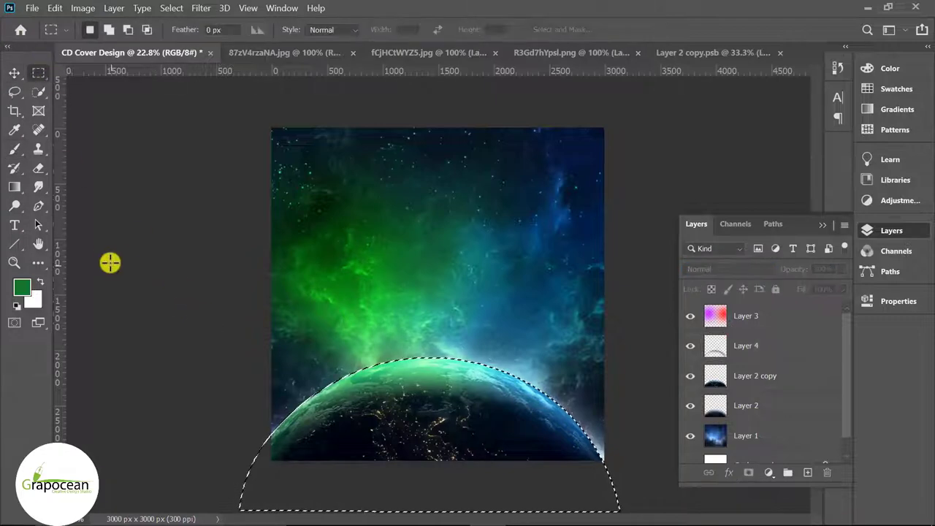
{"action": "left_click", "coordinate": [438, 411]}
{"action": "scroll", "coordinate": [574, 449], "scroll_direction": "down", "scroll_amount": 2}
{"action": "scroll", "coordinate": [574, 449], "scroll_direction": "up", "scroll_amount": 2}
{"action": "scroll", "coordinate": [570, 449], "scroll_direction": "up", "scroll_amount": 2}
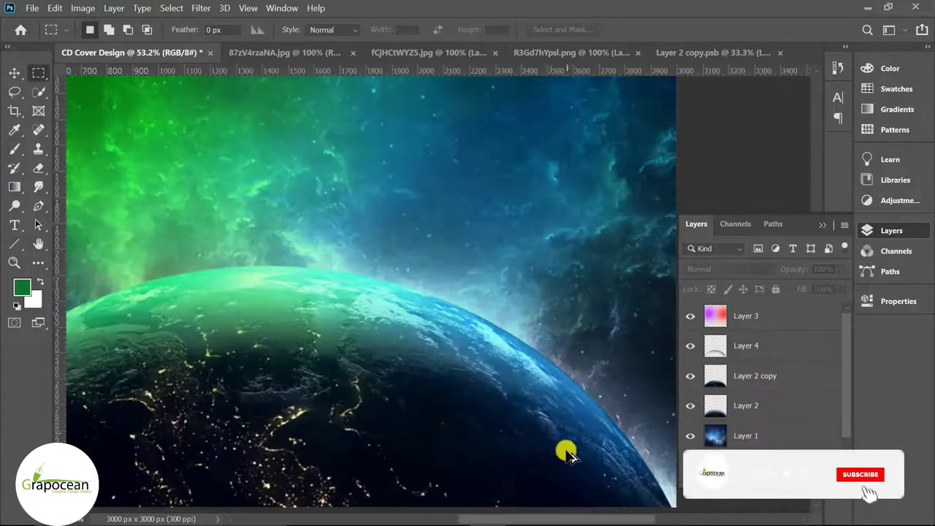
{"action": "scroll", "coordinate": [555, 438], "scroll_direction": "up", "scroll_amount": 2}
{"action": "scroll", "coordinate": [550, 433], "scroll_direction": "down", "scroll_amount": 3}
{"action": "scroll", "coordinate": [551, 467], "scroll_direction": "up", "scroll_amount": 1}
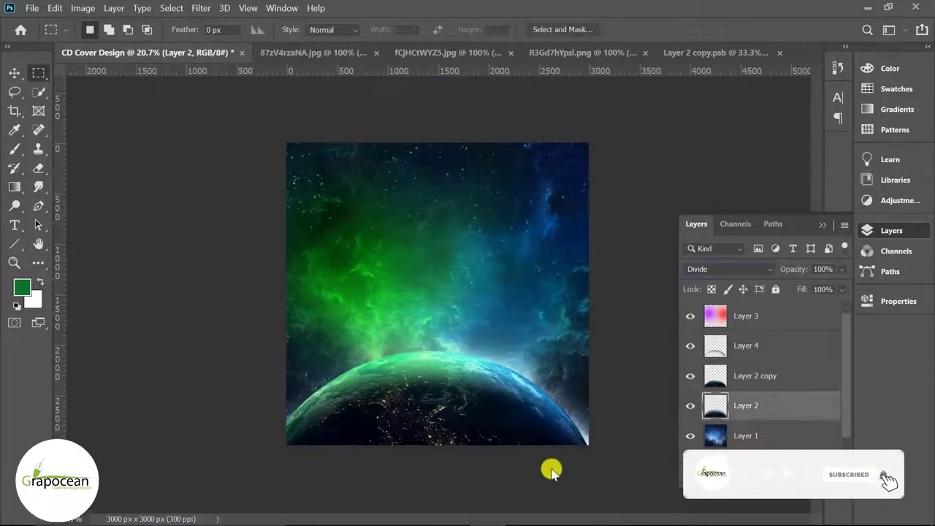
Lower Layer 4 to 47% opacity and fade it with a black-to-white gradient layer mask
{"action": "left_click", "coordinate": [798, 349]}
{"action": "mouse_move", "coordinate": [842, 269]}
{"action": "left_mouse_down"}
{"action": "mouse_move", "coordinate": [800, 287]}
{"action": "mouse_move", "coordinate": [837, 307]}
{"action": "left_mouse_up"}
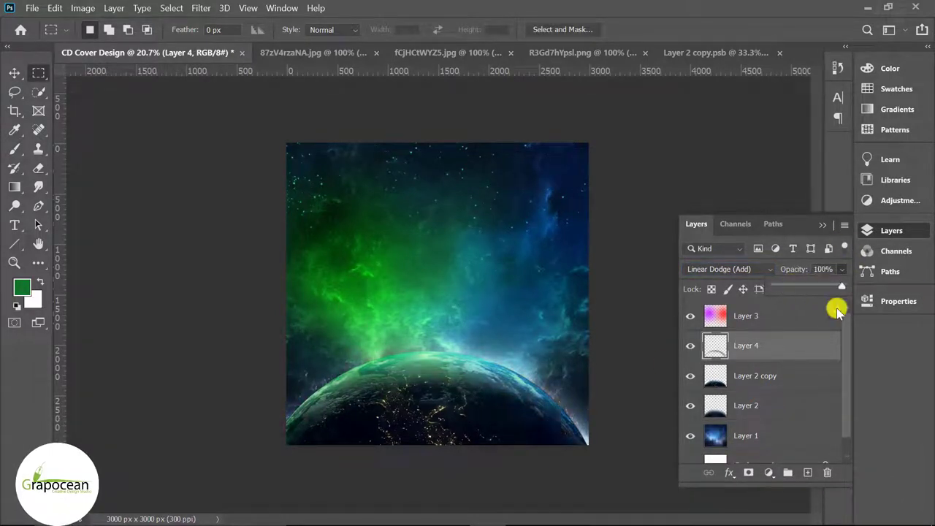
{"action": "left_click", "coordinate": [747, 473]}
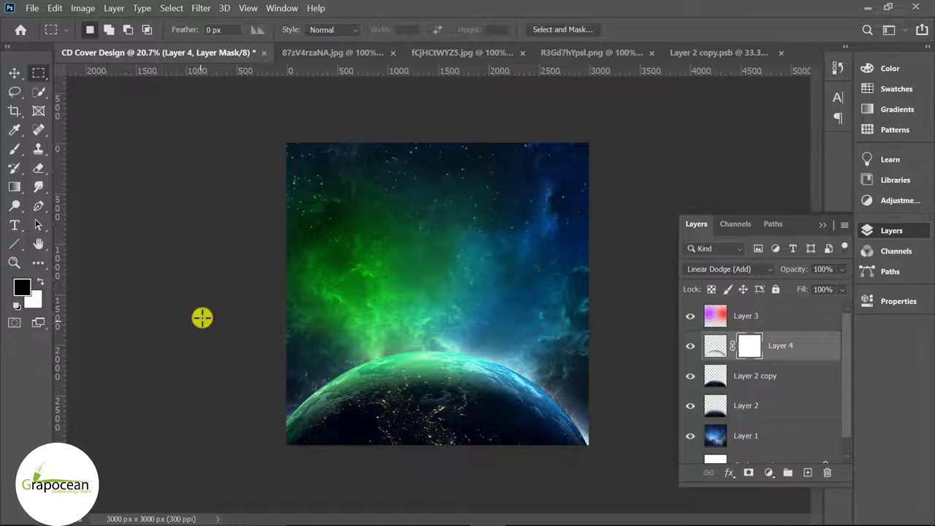
{"action": "left_click", "coordinate": [14, 187]}
{"action": "left_click_drag", "start_coordinate": [408, 454], "coordinate": [411, 324]}
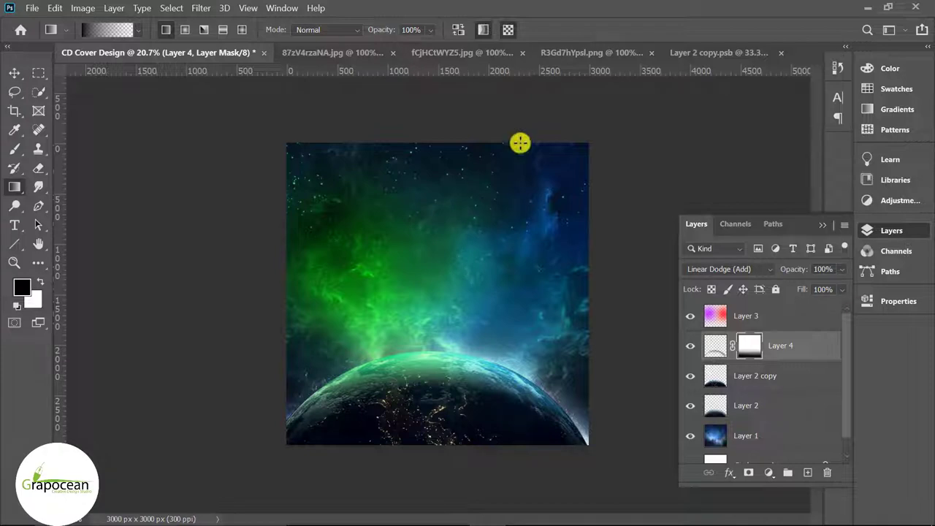
{"action": "left_click", "coordinate": [728, 53]}
Copy the unlocked star-streak image into the cover and scale it over the whole canvas
{"action": "left_click", "coordinate": [485, 51]}
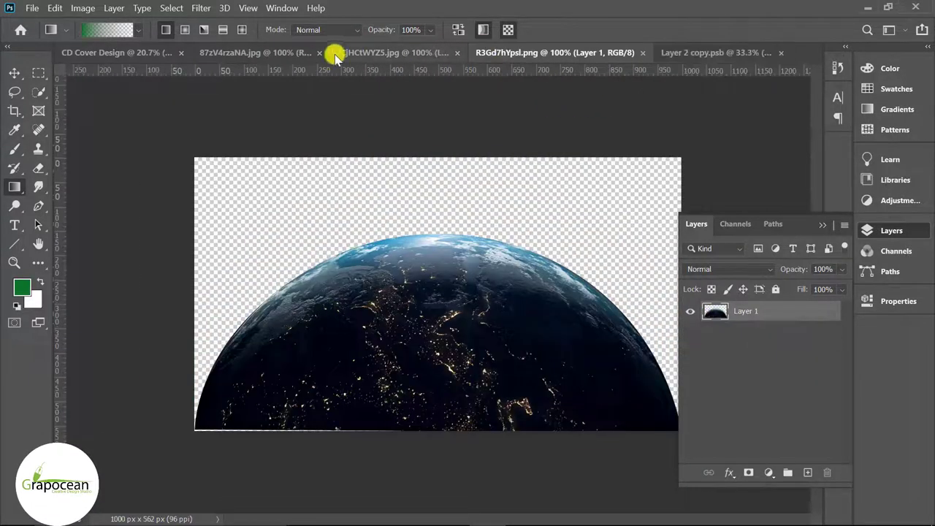
{"action": "left_click", "coordinate": [328, 51]}
{"action": "left_click", "coordinate": [826, 313]}
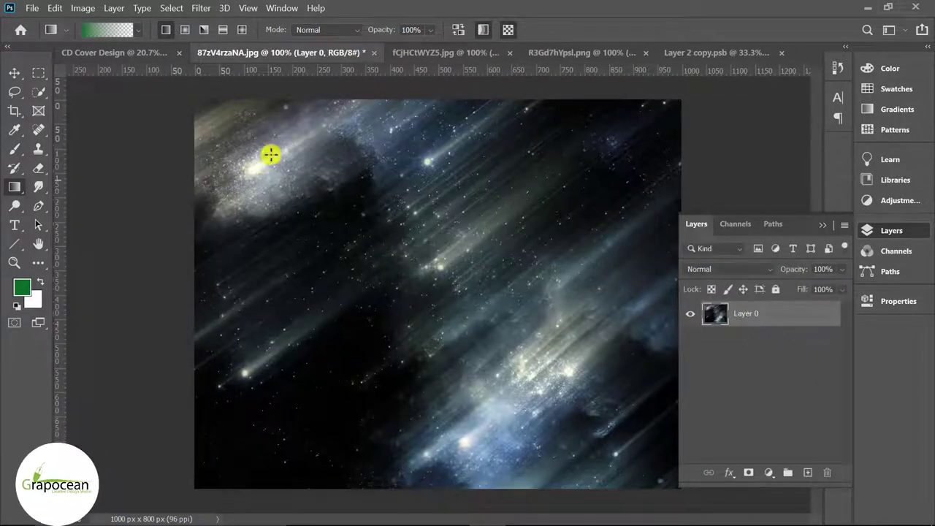
{"action": "left_click", "coordinate": [15, 73]}
{"action": "left_click_drag", "start_coordinate": [395, 151], "coordinate": [372, 275]}
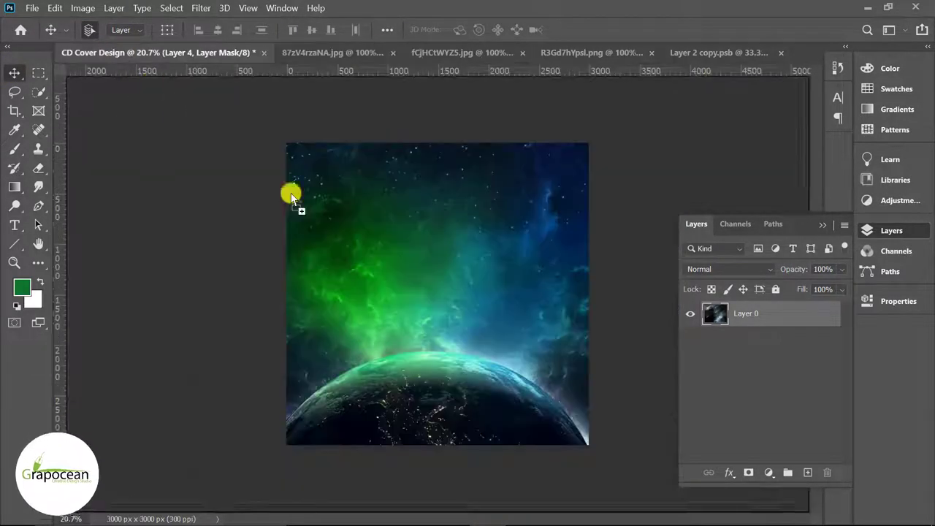
{"action": "key", "text": "ctrl+t"}
{"action": "left_click_drag", "start_coordinate": [421, 314], "coordinate": [596, 445]}
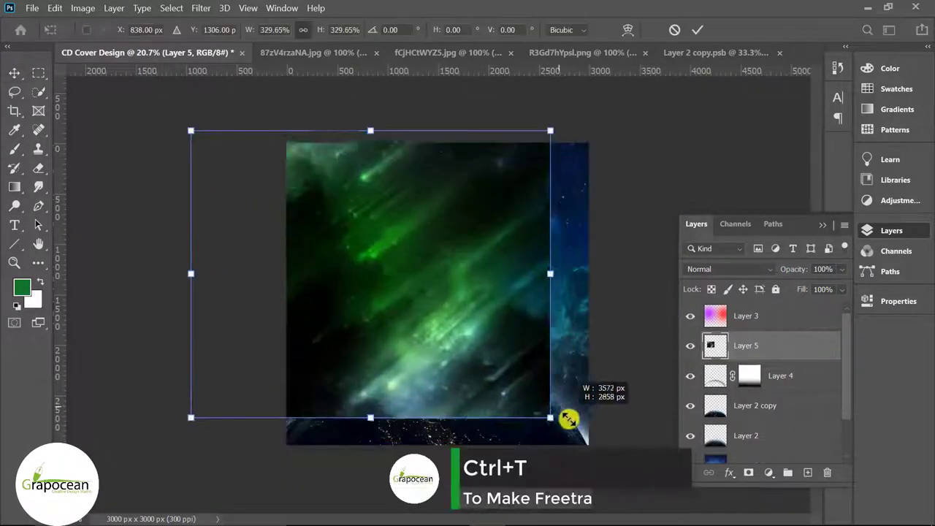
{"action": "mouse_move", "coordinate": [517, 357]}
{"action": "left_mouse_down"}
{"action": "mouse_move", "coordinate": [494, 356]}
{"action": "mouse_move", "coordinate": [519, 356]}
{"action": "left_mouse_up"}
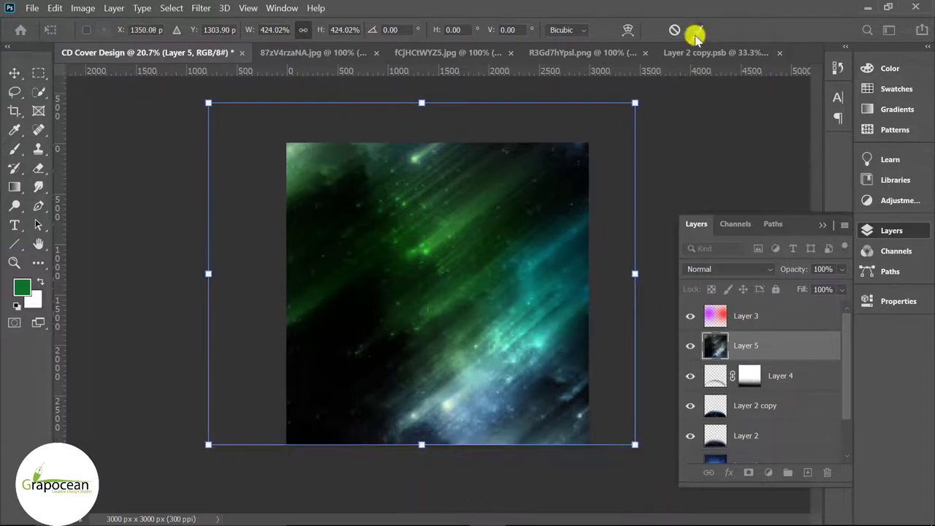
{"action": "left_click", "coordinate": [698, 30]}
Move Layer 5 above Layer 3 and set it to Soft Light
{"action": "left_click_drag", "start_coordinate": [774, 301], "coordinate": [763, 308]}
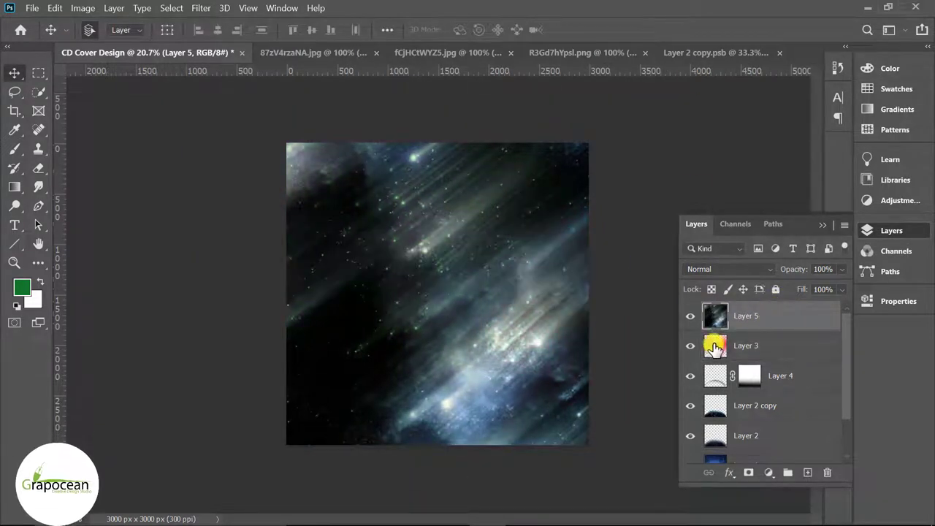
{"action": "left_click", "coordinate": [715, 270]}
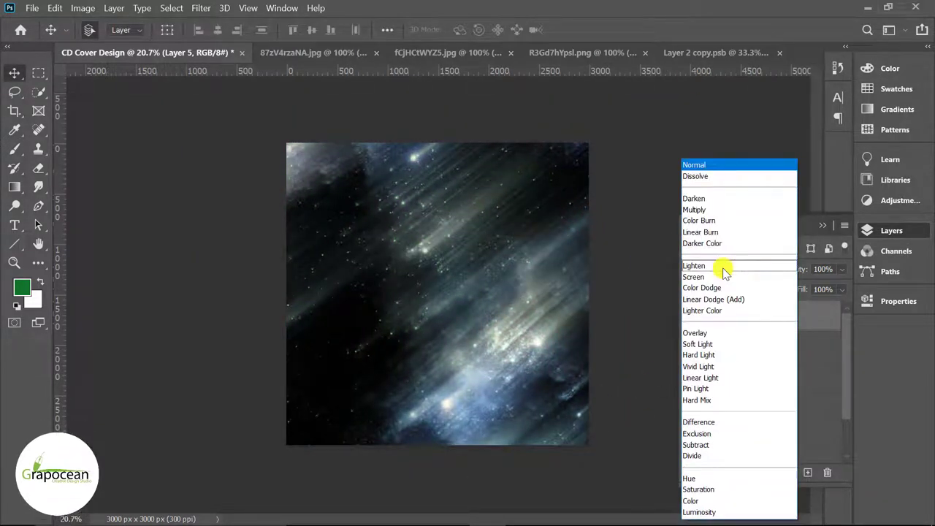
{"action": "left_click", "coordinate": [703, 345]}
{"action": "scroll", "coordinate": [203, 329], "scroll_direction": "up", "scroll_amount": 1}
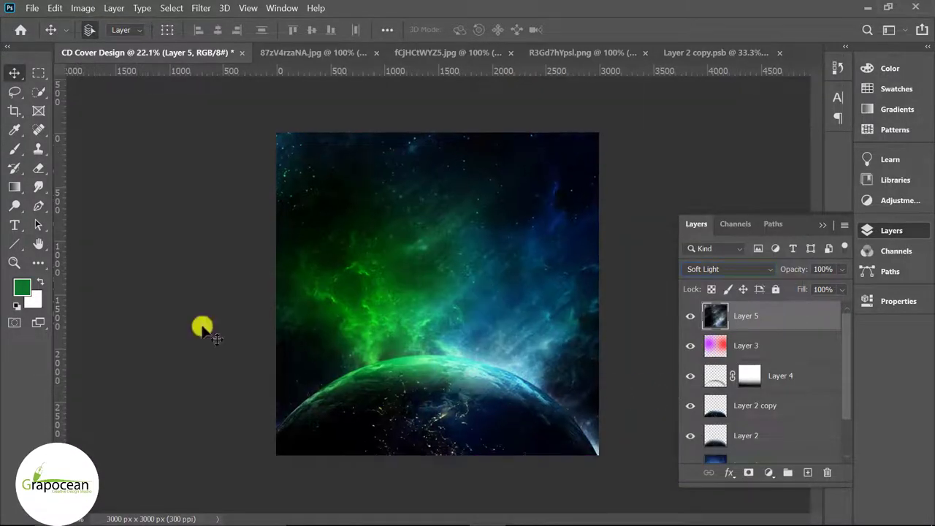
Draw a white-filled square over the upper centre of the cover with the Rectangle Tool
{"action": "left_click", "coordinate": [808, 472]}
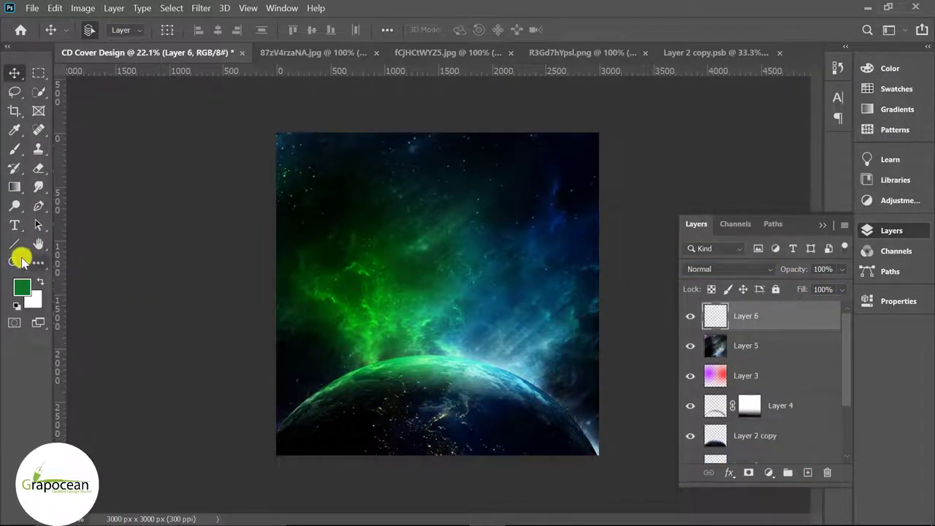
{"action": "right_click", "coordinate": [17, 243]}
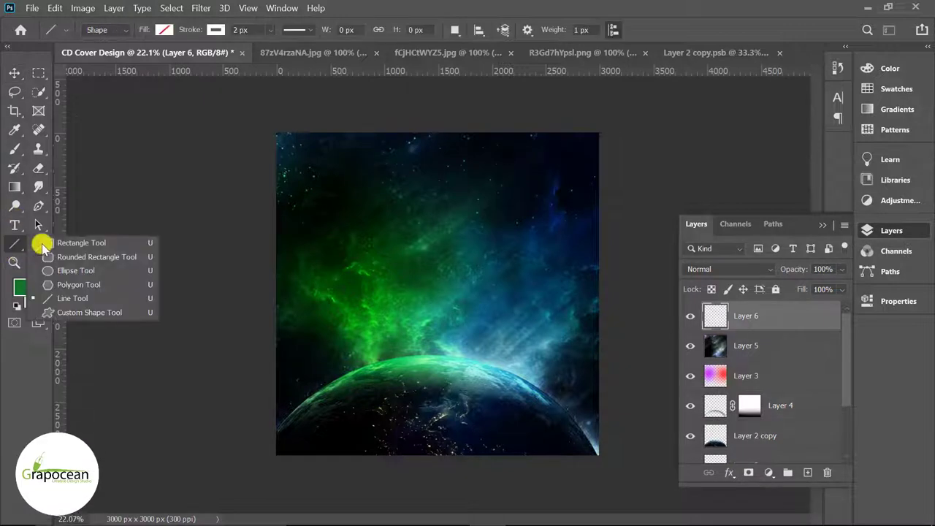
{"action": "left_click", "coordinate": [80, 243]}
{"action": "mouse_move", "coordinate": [344, 174]}
{"action": "left_mouse_down"}
{"action": "mouse_move", "coordinate": [569, 368]}
{"action": "mouse_move", "coordinate": [516, 345]}
{"action": "left_mouse_up"}
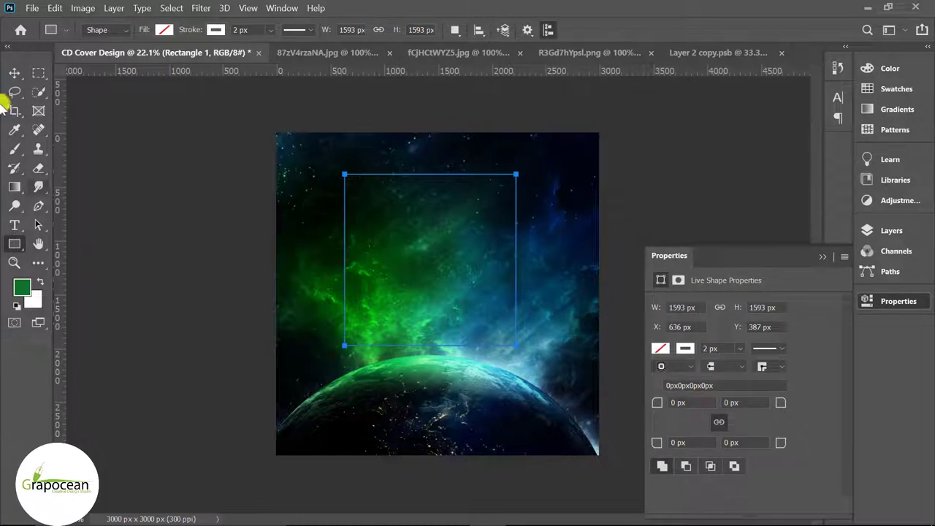
{"action": "left_click", "coordinate": [216, 30]}
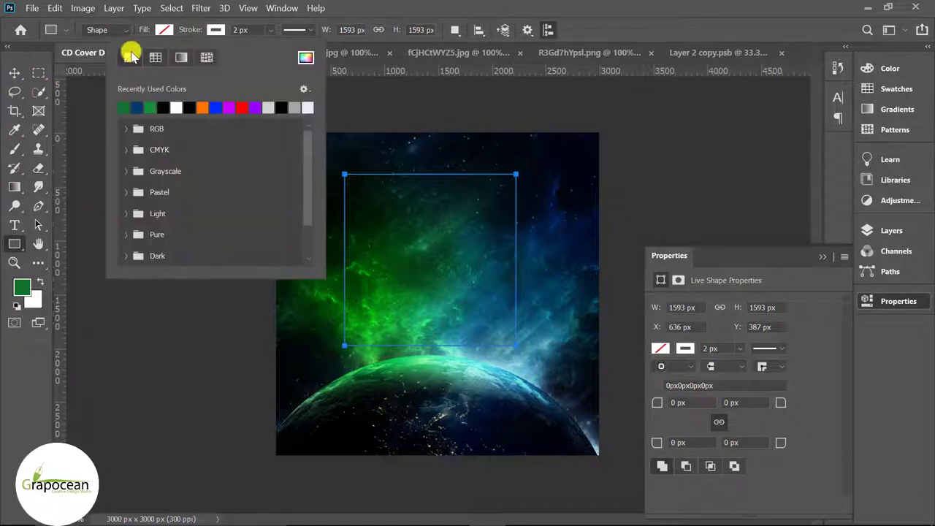
{"action": "left_click", "coordinate": [163, 29]}
{"action": "left_click", "coordinate": [163, 30]}
{"action": "left_click", "coordinate": [122, 108]}
Rotate the square 45° into a diamond and enlarge it over most of the cover
{"action": "left_click", "coordinate": [15, 73]}
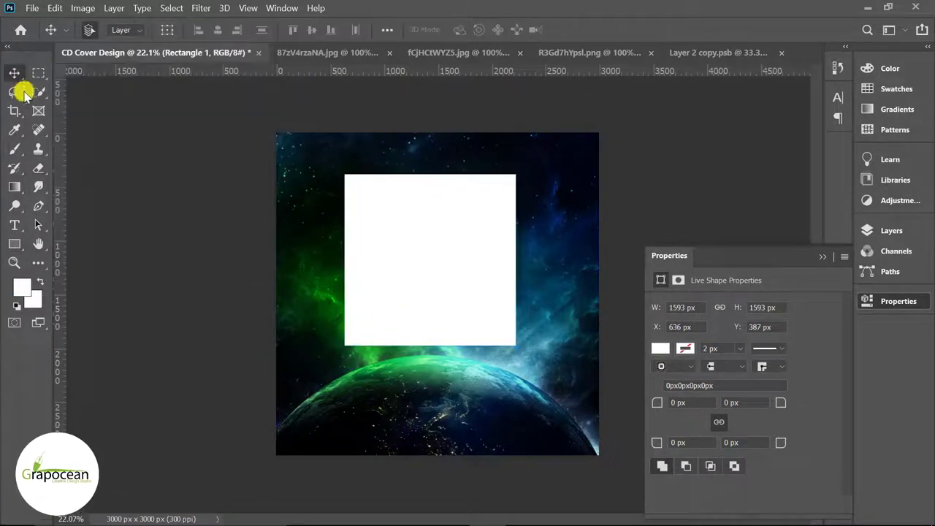
{"action": "key", "text": "ctrl+t"}
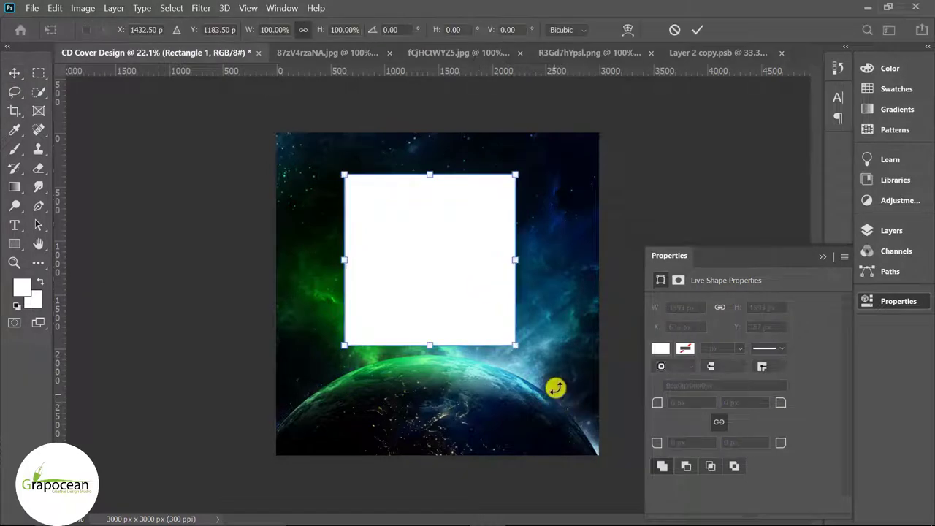
{"action": "left_click_drag", "start_coordinate": [555, 386], "coordinate": [436, 426]}
{"action": "mouse_move", "coordinate": [494, 319]}
{"action": "left_mouse_down"}
{"action": "mouse_move", "coordinate": [531, 354]}
{"action": "mouse_move", "coordinate": [460, 306]}
{"action": "left_mouse_up"}
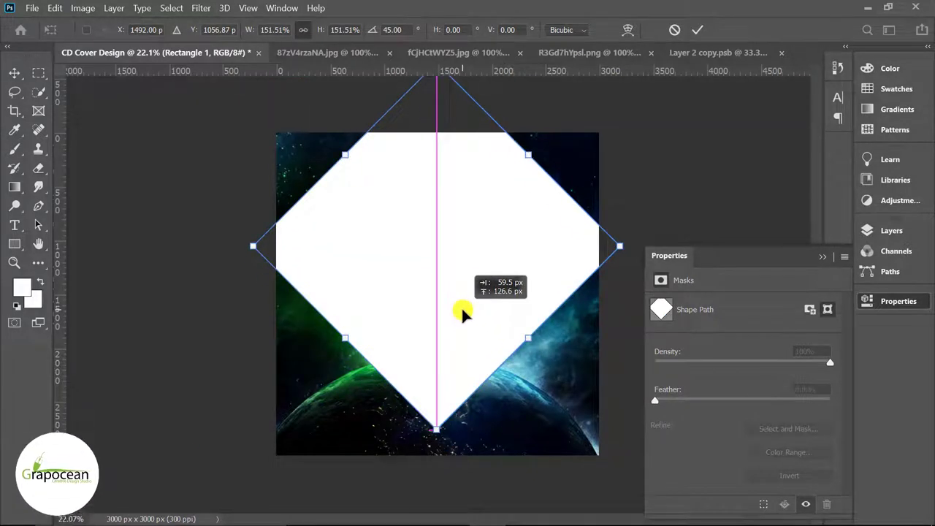
{"action": "left_click", "coordinate": [698, 29]}
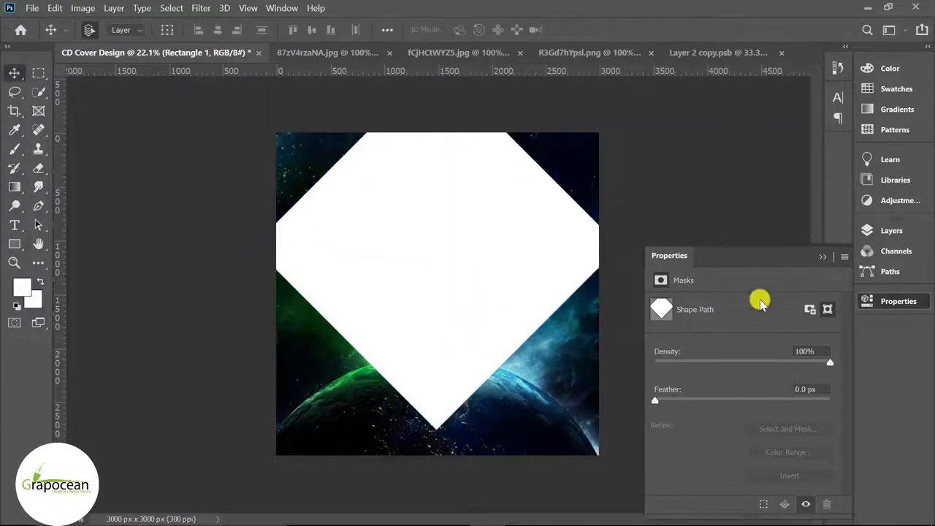
{"action": "left_click", "coordinate": [819, 257]}
{"action": "left_click", "coordinate": [893, 229]}
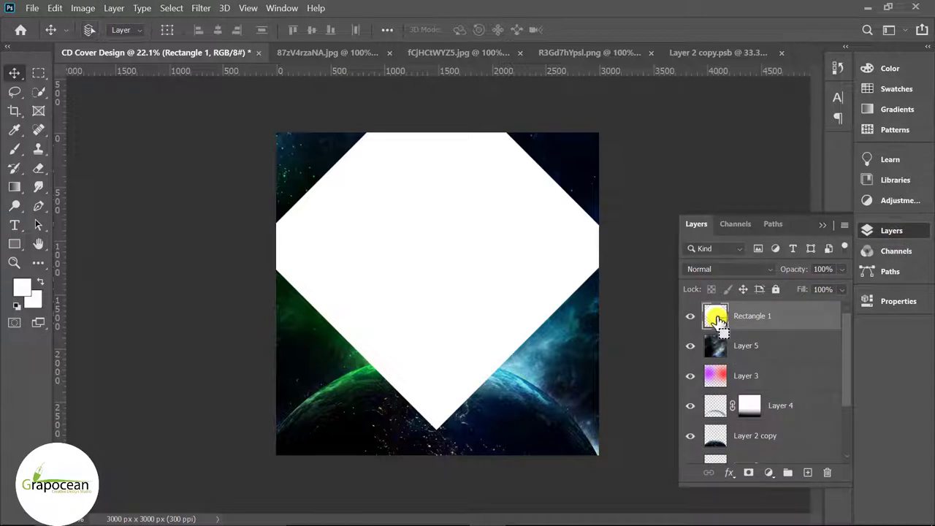
Load Rectangle 1 as a selection, hide it, and brush soft strokes along its lower edges on a new layer
{"action": "left_click", "coordinate": [719, 322], "text": "ctrl"}
{"action": "left_click", "coordinate": [690, 316]}
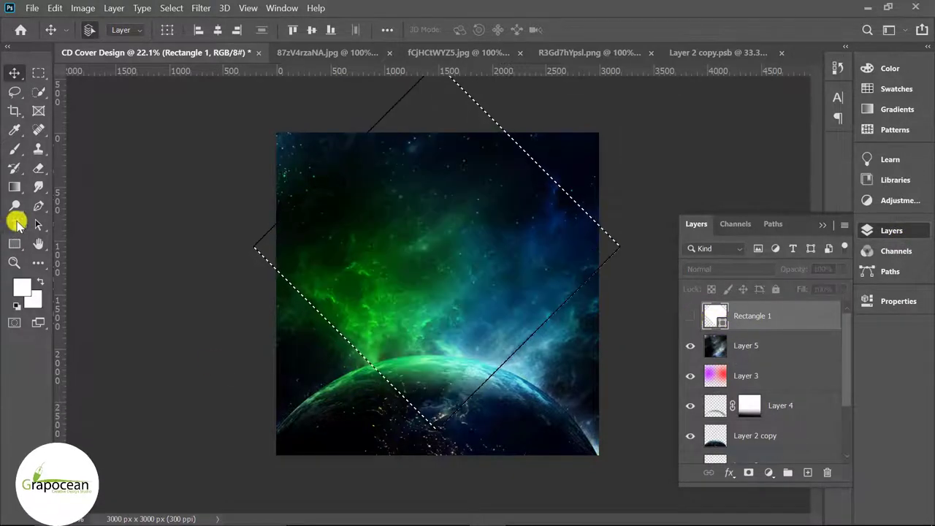
{"action": "left_click", "coordinate": [12, 154]}
{"action": "left_click", "coordinate": [80, 146]}
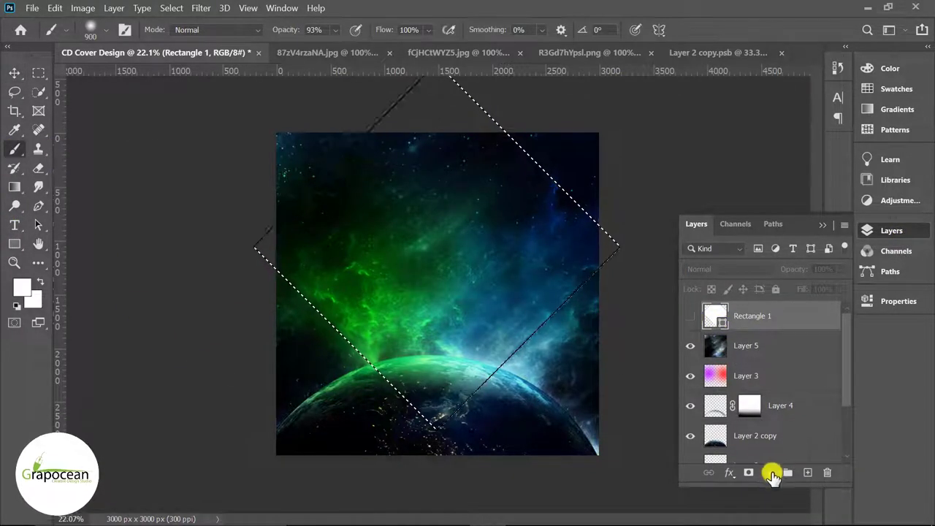
{"action": "left_click", "coordinate": [808, 473]}
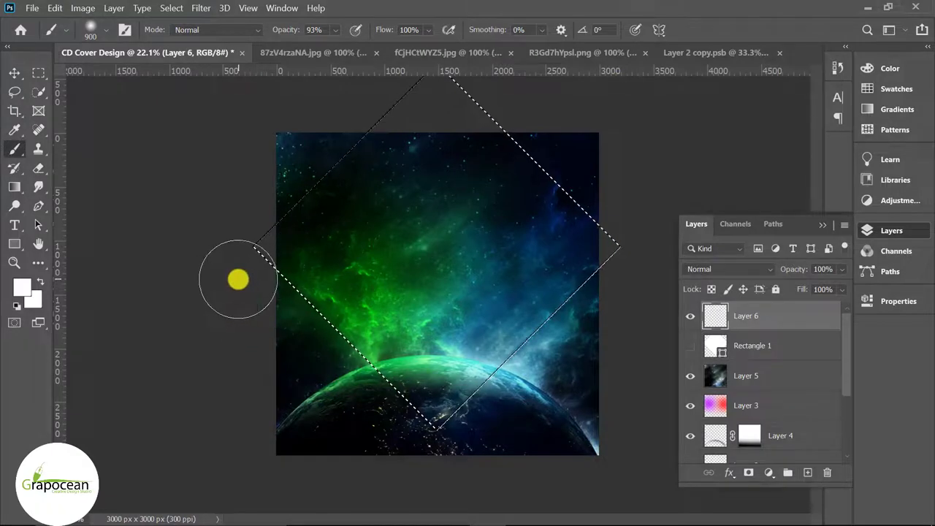
{"action": "left_click_drag", "start_coordinate": [239, 280], "coordinate": [326, 398]}
Switch the paint colour to black, then clear the diamond selection
{"action": "left_click", "coordinate": [29, 289]}
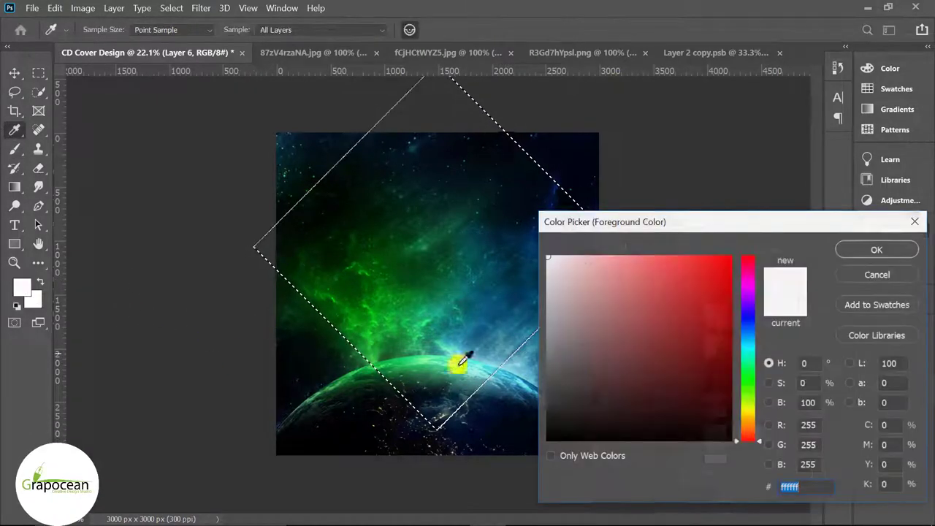
{"action": "left_click", "coordinate": [482, 435]}
{"action": "left_click", "coordinate": [453, 442]}
{"action": "left_click", "coordinate": [875, 250]}
{"action": "key", "text": "b"}
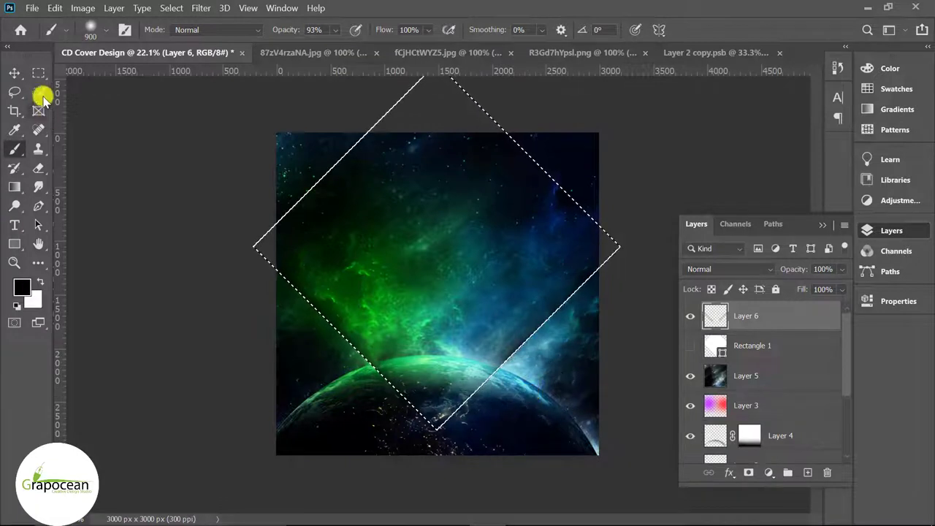
{"action": "left_click", "coordinate": [38, 72]}
{"action": "left_click", "coordinate": [148, 291]}
{"action": "scroll", "coordinate": [150, 308], "scroll_direction": "down", "scroll_amount": 2}
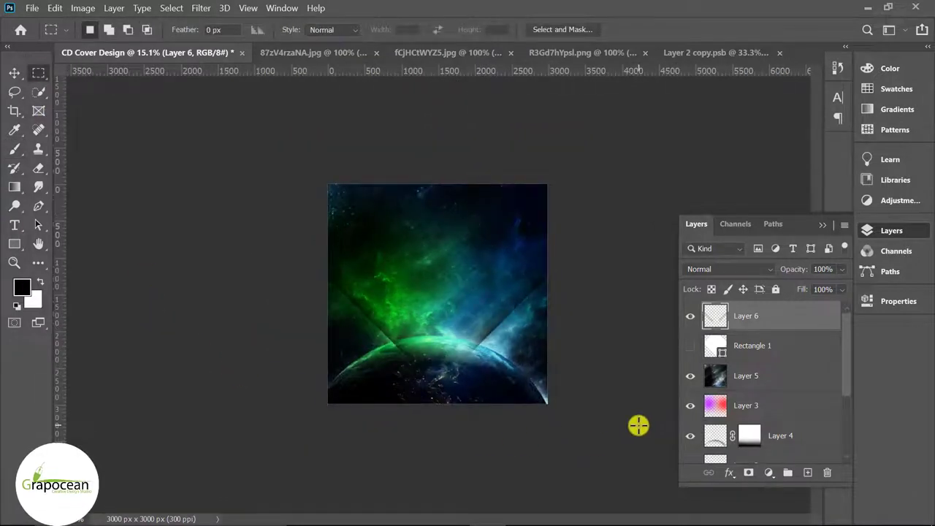
{"action": "scroll", "coordinate": [638, 425], "scroll_direction": "up", "scroll_amount": 1}
Add a blue-violet Color Fill layer clipped to the painted beam strokes
{"action": "left_click", "coordinate": [769, 473]}
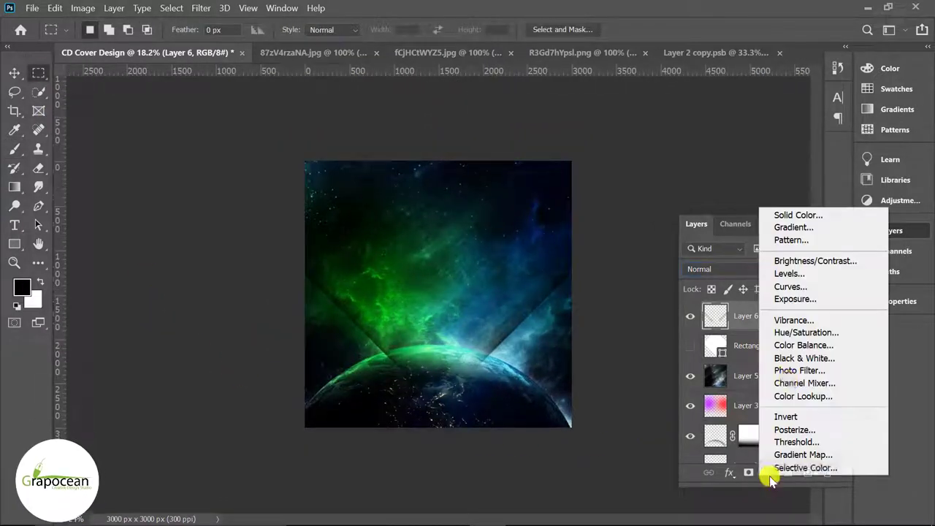
{"action": "left_click", "coordinate": [795, 216]}
{"action": "left_click_drag", "start_coordinate": [749, 293], "coordinate": [824, 240]}
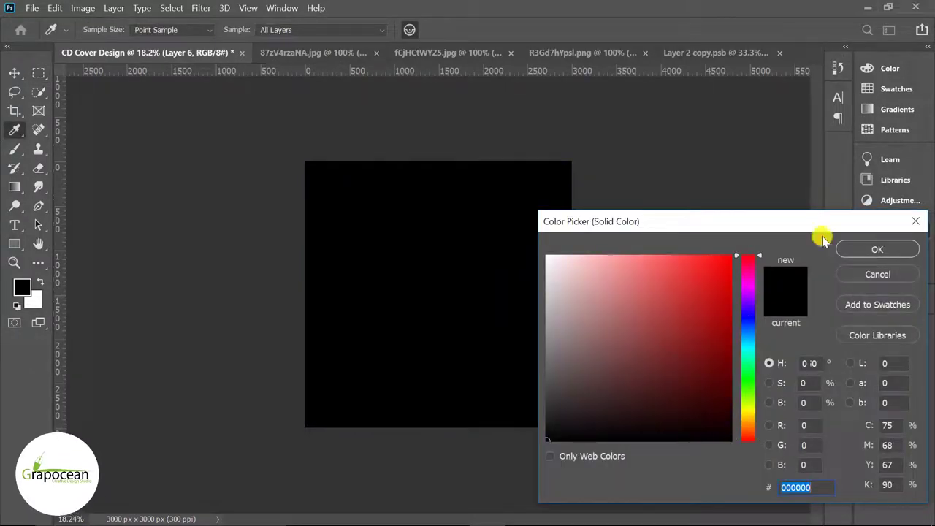
{"action": "mouse_move", "coordinate": [750, 299]}
{"action": "left_mouse_down"}
{"action": "mouse_move", "coordinate": [747, 308]}
{"action": "mouse_move", "coordinate": [730, 257]}
{"action": "left_mouse_up"}
{"action": "left_click", "coordinate": [905, 258]}
{"action": "right_click", "coordinate": [776, 313]}
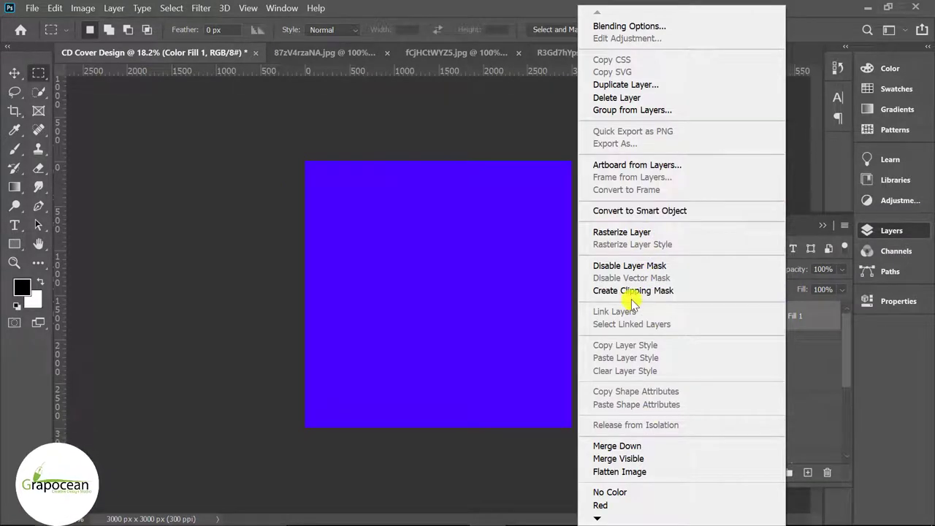
{"action": "left_click", "coordinate": [633, 291]}
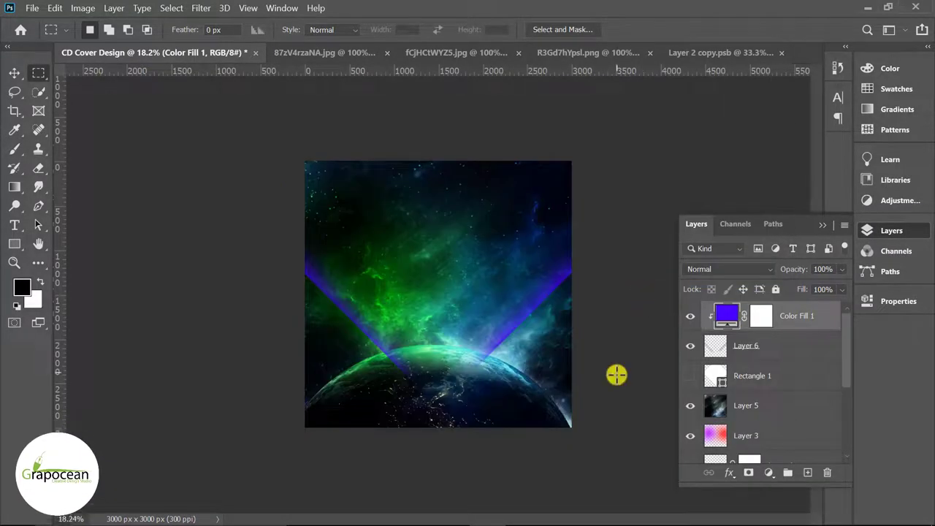
Set Color Fill 1 to Divide blending so the beams turn green
{"action": "left_click", "coordinate": [782, 355], "text": "shift"}
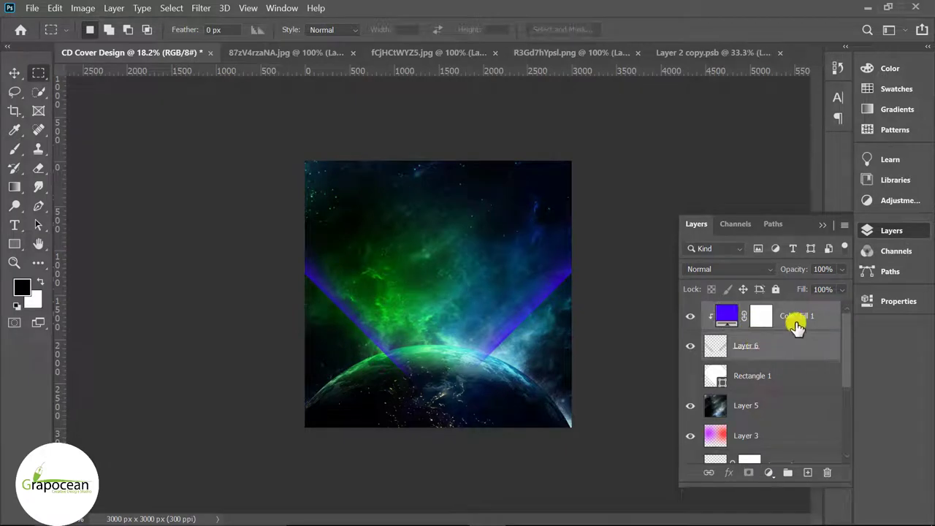
{"action": "right_click", "coordinate": [794, 319]}
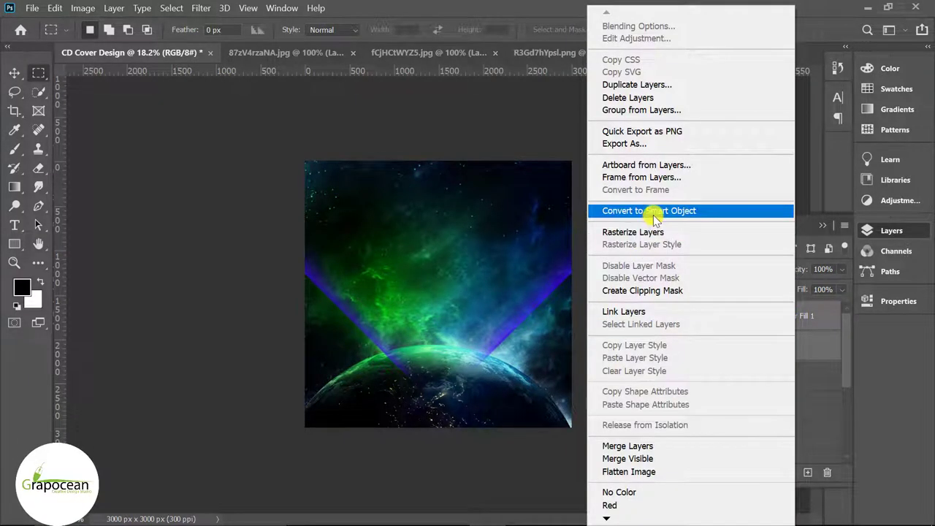
{"action": "left_click", "coordinate": [777, 314]}
{"action": "left_click", "coordinate": [715, 269]}
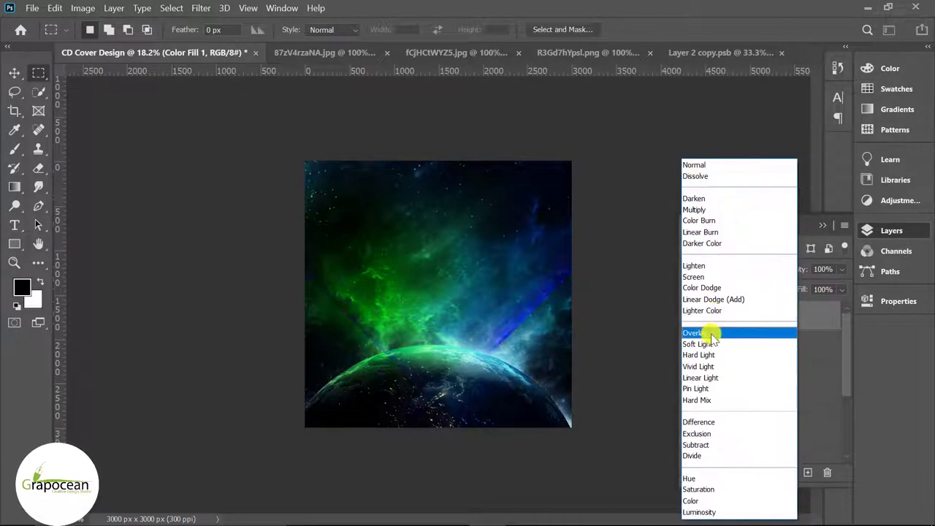
{"action": "left_click", "coordinate": [712, 456]}
Duplicate the beam fill, scale the copy to about 109% and move it higher
{"action": "left_click", "coordinate": [14, 73]}
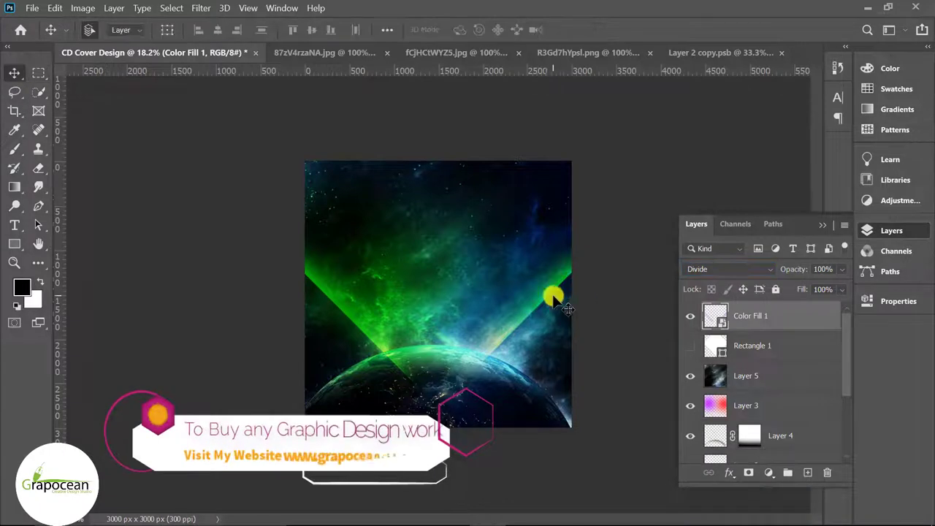
{"action": "mouse_move", "coordinate": [760, 315]}
{"action": "left_mouse_down"}
{"action": "mouse_move", "coordinate": [813, 358]}
{"action": "mouse_move", "coordinate": [807, 472]}
{"action": "left_mouse_up"}
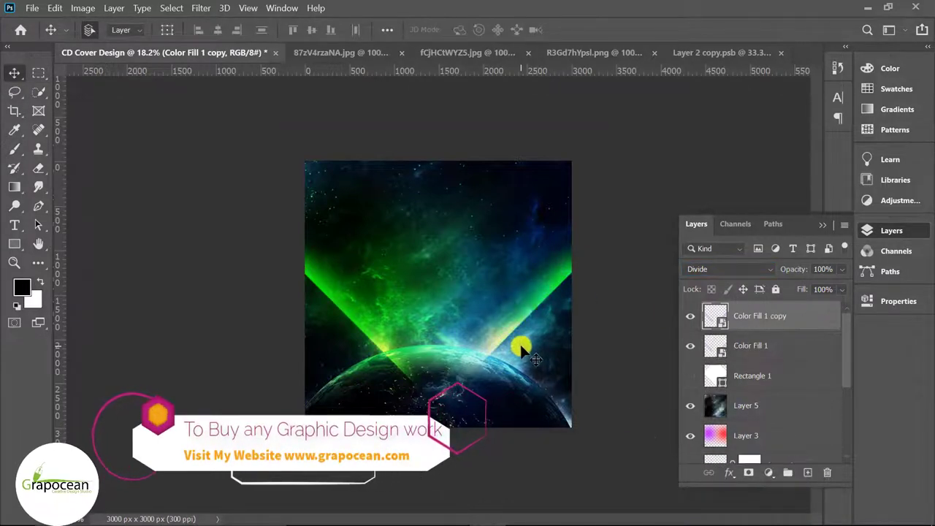
{"action": "key", "text": "ctrl+t"}
{"action": "left_click_drag", "start_coordinate": [571, 427], "coordinate": [541, 391]}
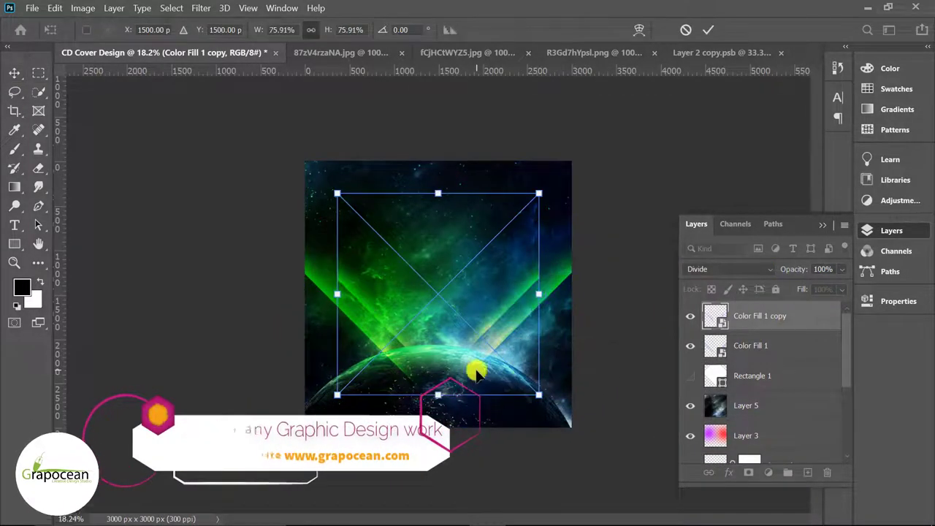
{"action": "left_click_drag", "start_coordinate": [476, 365], "coordinate": [476, 373]}
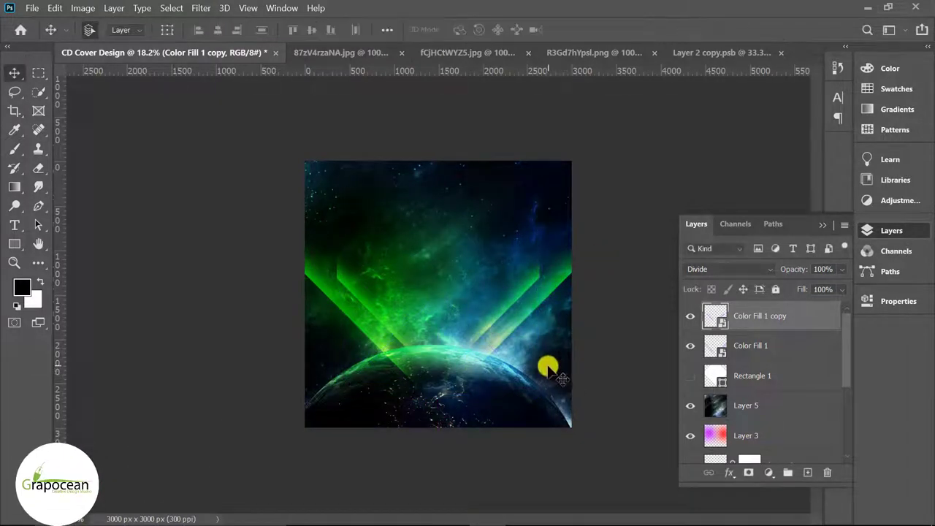
{"action": "scroll", "coordinate": [549, 368], "scroll_direction": "up", "scroll_amount": 1}
{"action": "left_click_drag", "start_coordinate": [557, 415], "coordinate": [589, 445]}
{"action": "left_click_drag", "start_coordinate": [490, 411], "coordinate": [491, 371]}
{"action": "left_click_drag", "start_coordinate": [586, 400], "coordinate": [616, 426]}
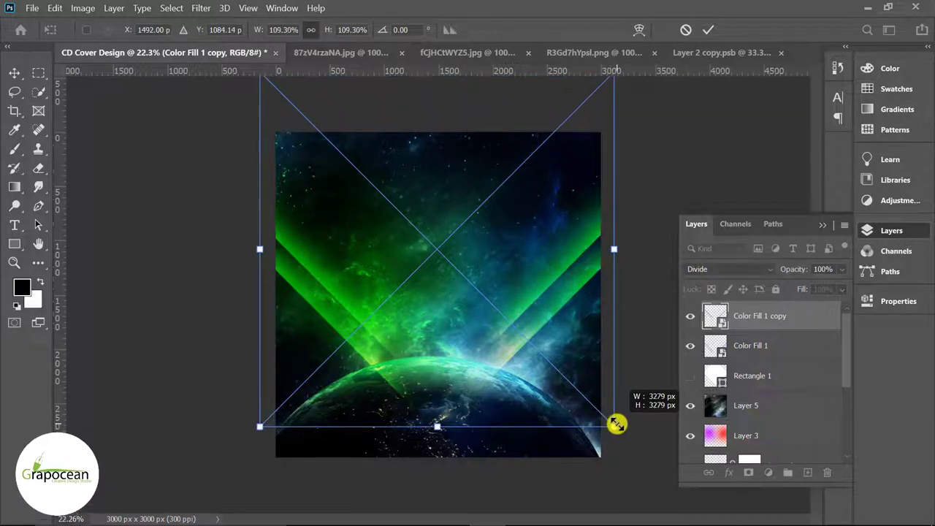
{"action": "left_click", "coordinate": [708, 29]}
Delete the Color Fill 1 copy beam layer
{"action": "scroll", "coordinate": [595, 334], "scroll_direction": "down", "scroll_amount": 3}
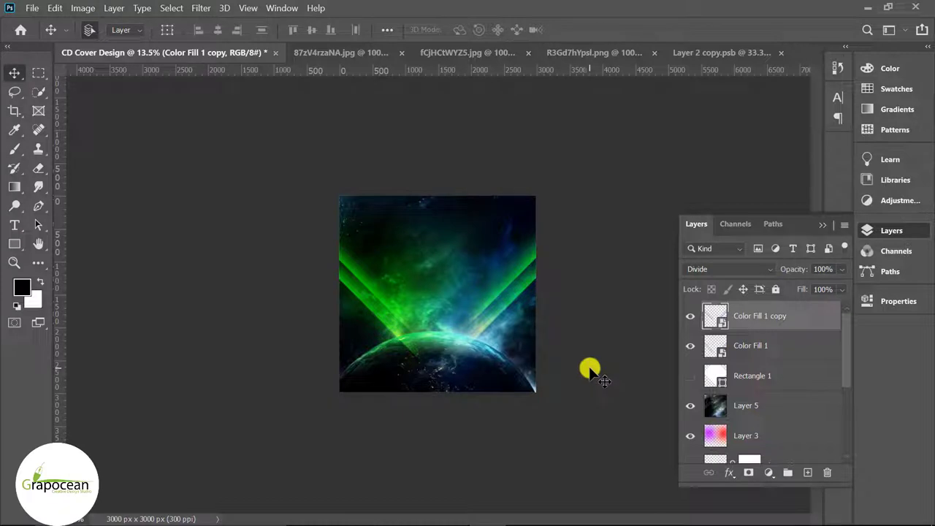
{"action": "scroll", "coordinate": [574, 341], "scroll_direction": "up", "scroll_amount": 2}
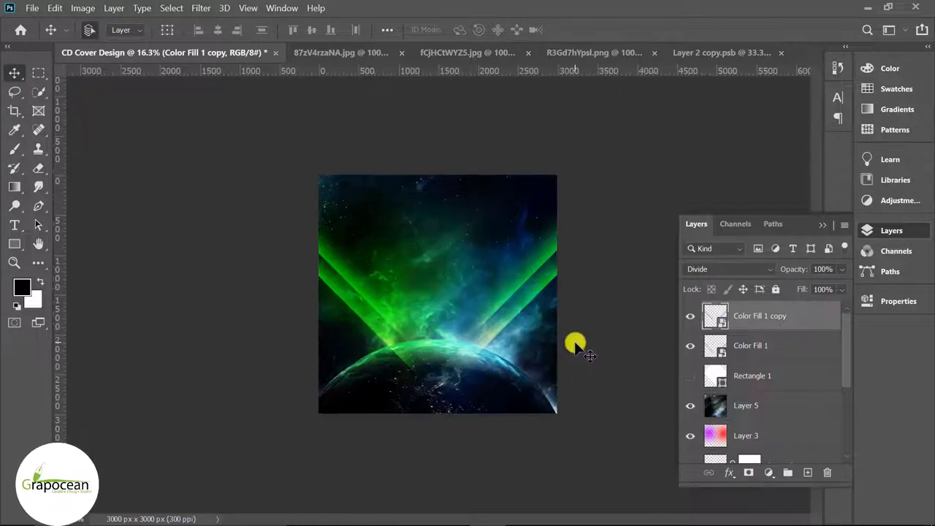
{"action": "scroll", "coordinate": [534, 322], "scroll_direction": "up", "scroll_amount": 2}
{"action": "scroll", "coordinate": [534, 323], "scroll_direction": "up", "scroll_amount": 1}
{"action": "key", "text": "Delete"}
Lower star-streak Layer 5's opacity to 83%
{"action": "left_click", "coordinate": [774, 376]}
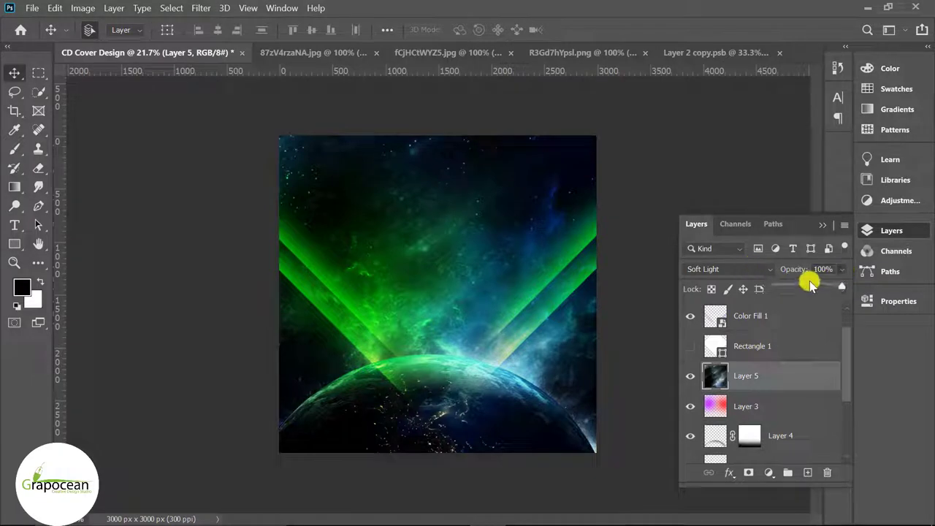
{"action": "mouse_move", "coordinate": [810, 284]}
{"action": "left_mouse_down"}
{"action": "mouse_move", "coordinate": [858, 285]}
{"action": "mouse_move", "coordinate": [832, 287]}
{"action": "left_mouse_up"}
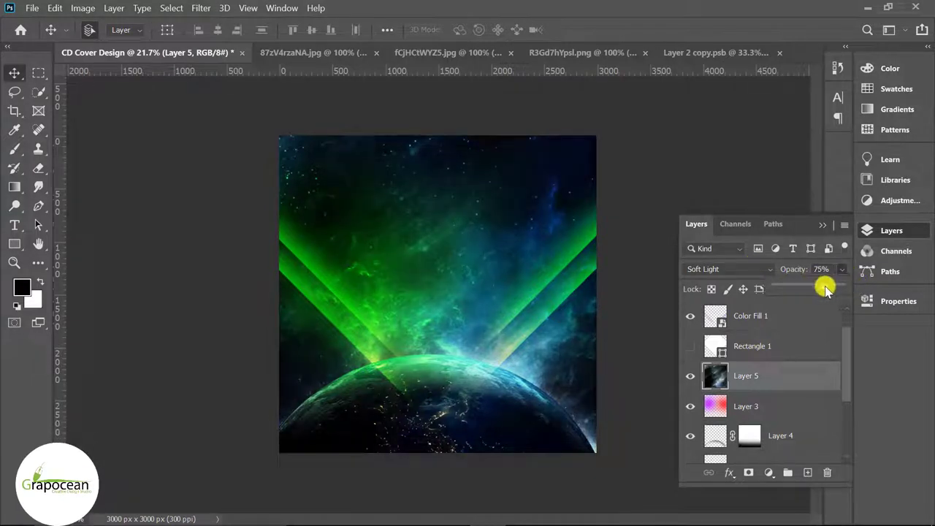
{"action": "left_click", "coordinate": [643, 288]}
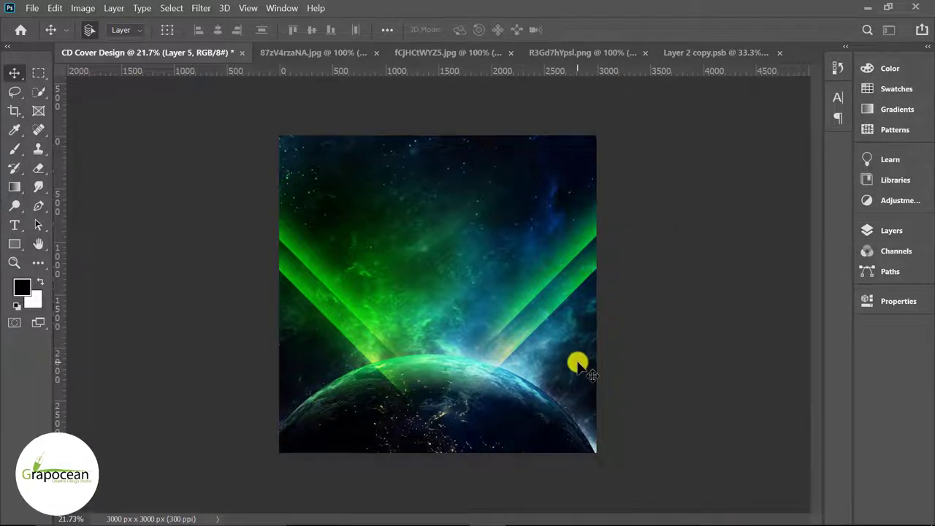
{"action": "right_click", "coordinate": [13, 245]}
Draw a thin rounded-rectangle bar near the top with no stroke and black fill
{"action": "left_click", "coordinate": [65, 253]}
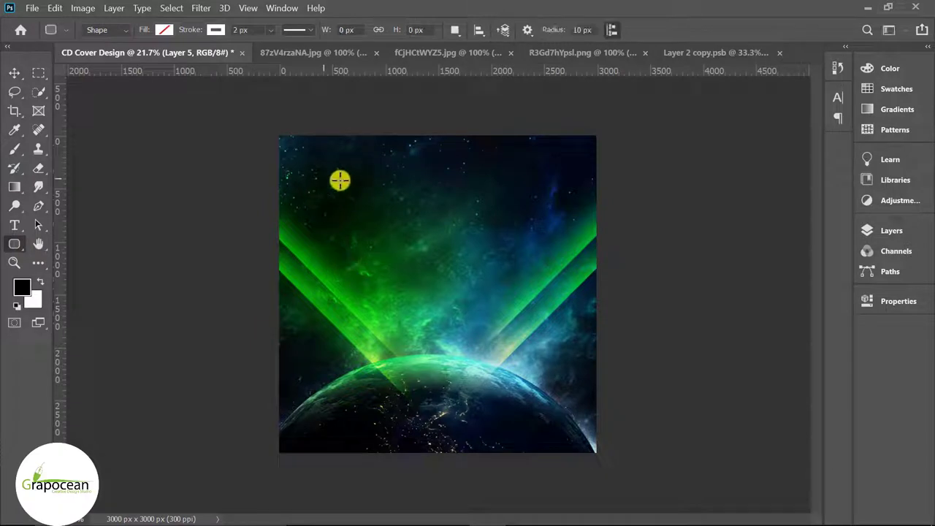
{"action": "left_click_drag", "start_coordinate": [430, 192], "coordinate": [447, 198]}
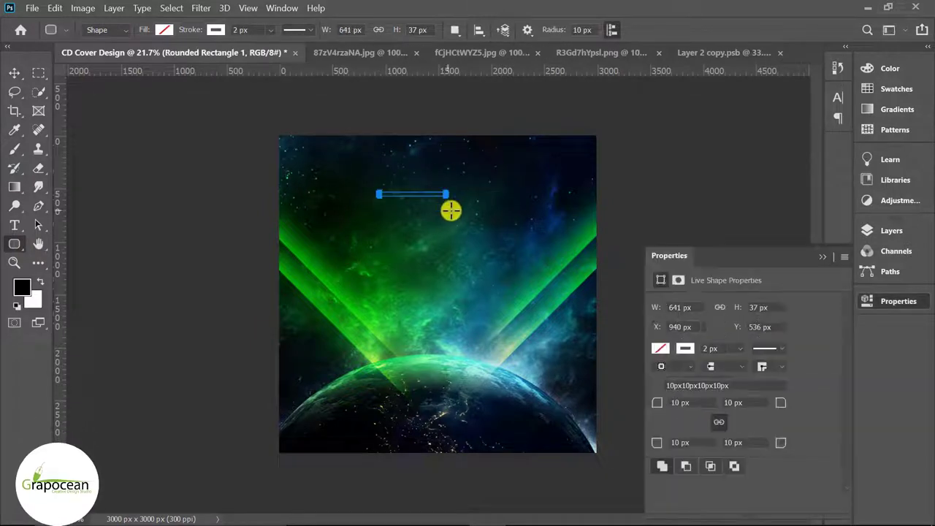
{"action": "left_click", "coordinate": [215, 30]}
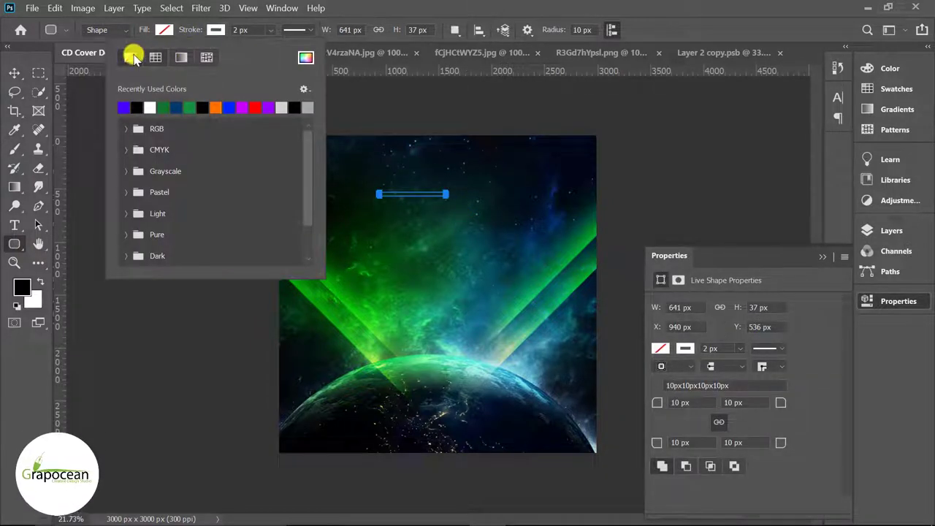
{"action": "left_click", "coordinate": [129, 57]}
{"action": "left_click", "coordinate": [164, 29]}
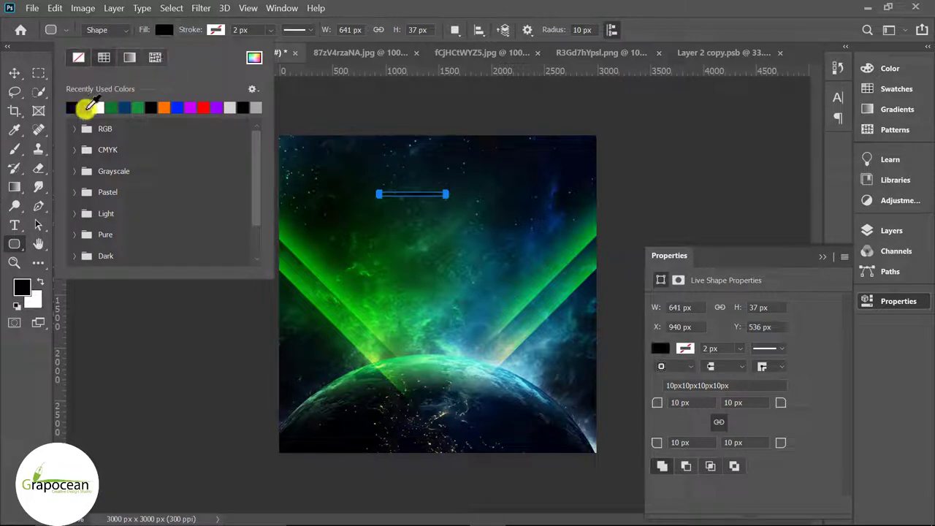
{"action": "left_click", "coordinate": [14, 73]}
Round the bar's corners fully into a pill shape
{"action": "scroll", "coordinate": [417, 183], "scroll_direction": "up", "scroll_amount": 2}
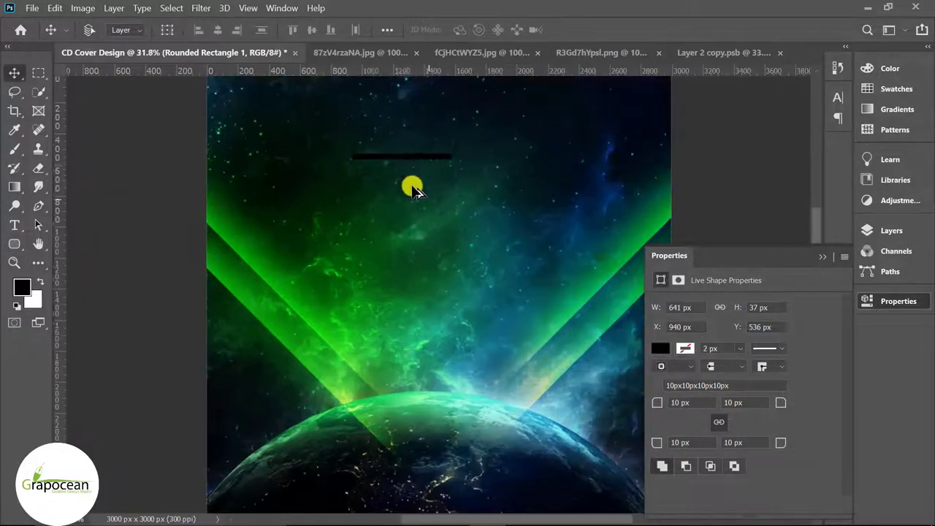
{"action": "scroll", "coordinate": [418, 184], "scroll_direction": "up", "scroll_amount": 3}
{"action": "mouse_move", "coordinate": [413, 151]}
{"action": "left_mouse_down"}
{"action": "mouse_move", "coordinate": [496, 292]}
{"action": "mouse_move", "coordinate": [477, 292]}
{"action": "mouse_move", "coordinate": [445, 358]}
{"action": "left_mouse_up"}
{"action": "scroll", "coordinate": [472, 296], "scroll_direction": "up", "scroll_amount": 1}
{"action": "scroll", "coordinate": [460, 288], "scroll_direction": "up", "scroll_amount": 1}
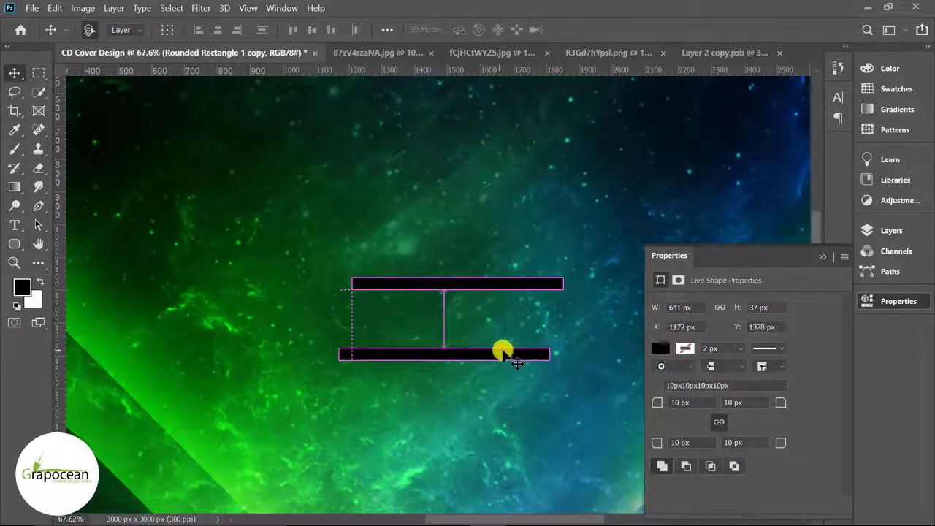
{"action": "key", "text": "ctrl+z"}
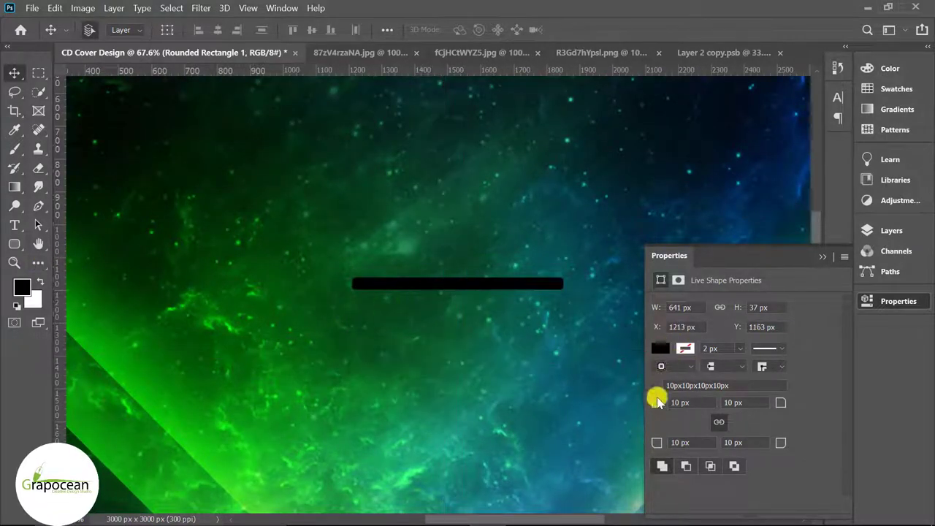
{"action": "left_click_drag", "start_coordinate": [657, 402], "coordinate": [720, 403]}
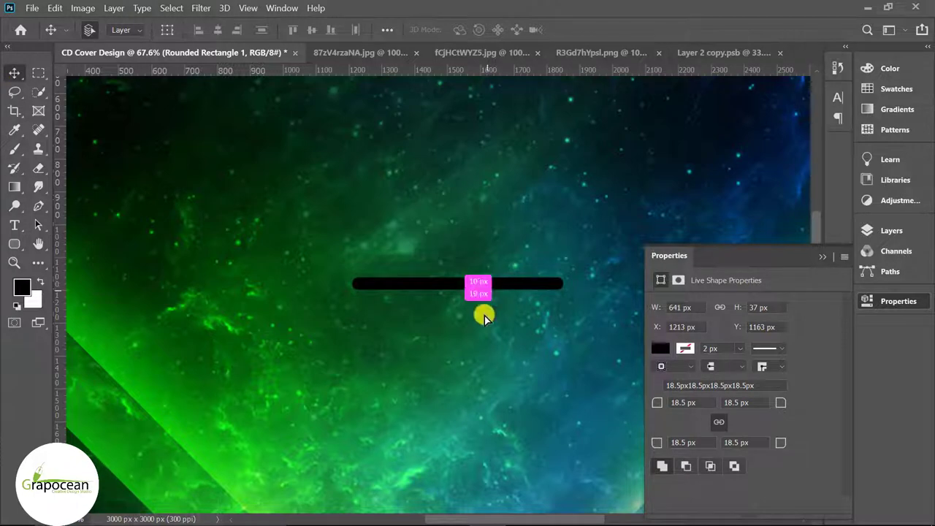
Copy the bar, shorten it to a third, and stand it under the top bar's left end
{"action": "left_click_drag", "start_coordinate": [485, 318], "coordinate": [472, 332]}
{"action": "key", "text": "ctrl+t"}
{"action": "scroll", "coordinate": [555, 332], "scroll_direction": "up", "scroll_amount": 1}
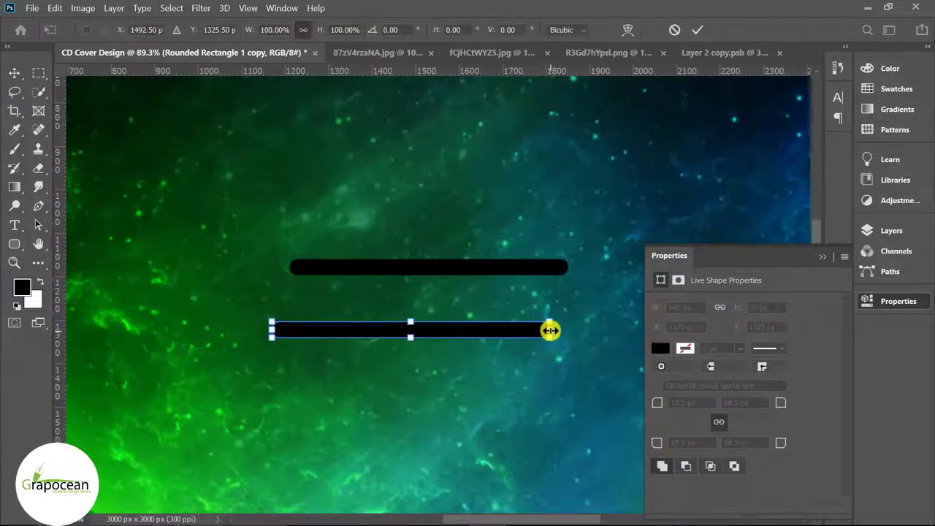
{"action": "mouse_move", "coordinate": [550, 330]}
{"action": "left_mouse_down"}
{"action": "mouse_move", "coordinate": [375, 336]}
{"action": "mouse_move", "coordinate": [316, 379]}
{"action": "left_mouse_up"}
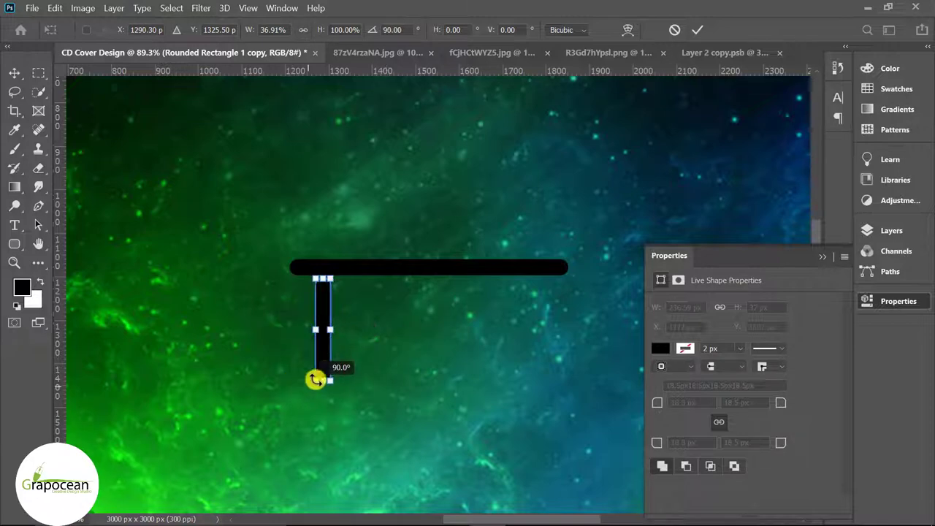
{"action": "scroll", "coordinate": [321, 336], "scroll_direction": "up", "scroll_amount": 2}
{"action": "left_click_drag", "start_coordinate": [324, 317], "coordinate": [291, 285]}
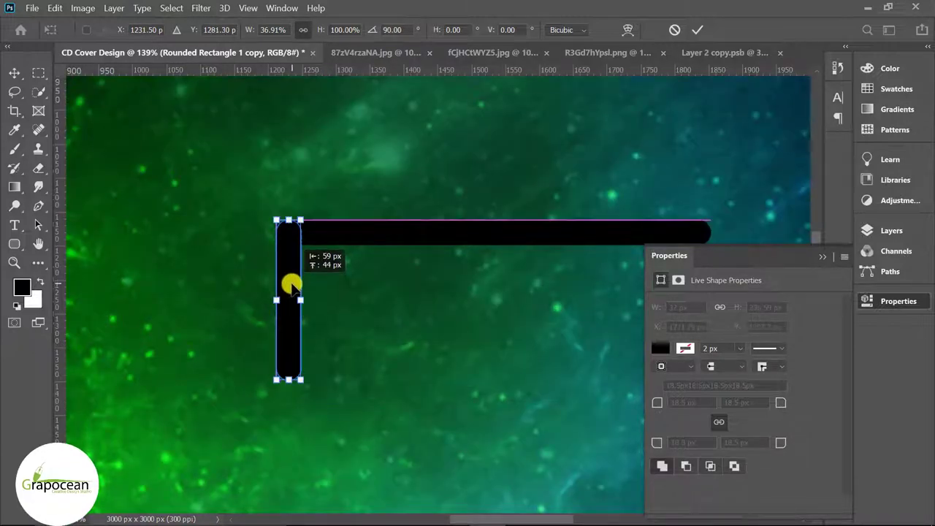
{"action": "left_click", "coordinate": [698, 29]}
Select both bar layers together in the Layers panel
{"action": "scroll", "coordinate": [310, 320], "scroll_direction": "down", "scroll_amount": 2}
{"action": "scroll", "coordinate": [395, 340], "scroll_direction": "down", "scroll_amount": 1}
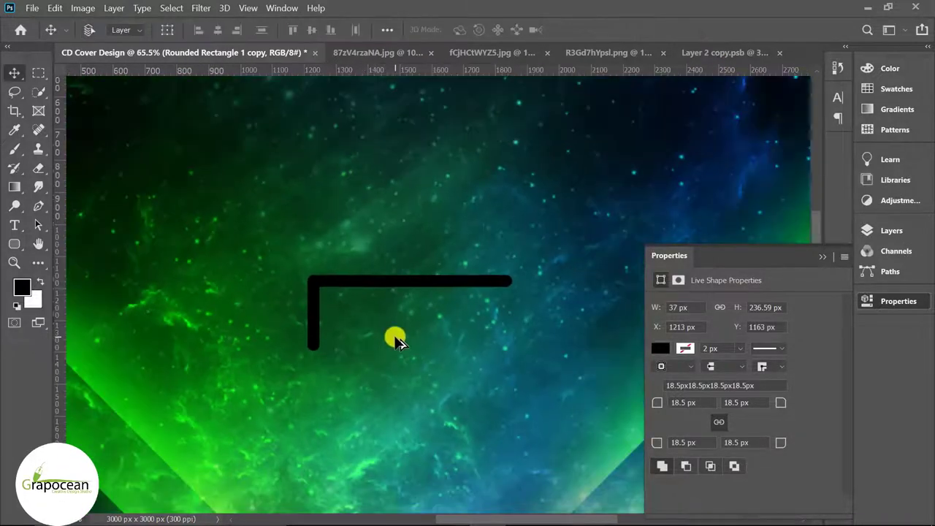
{"action": "scroll", "coordinate": [340, 339], "scroll_direction": "down", "scroll_amount": 1}
{"action": "left_click", "coordinate": [892, 231]}
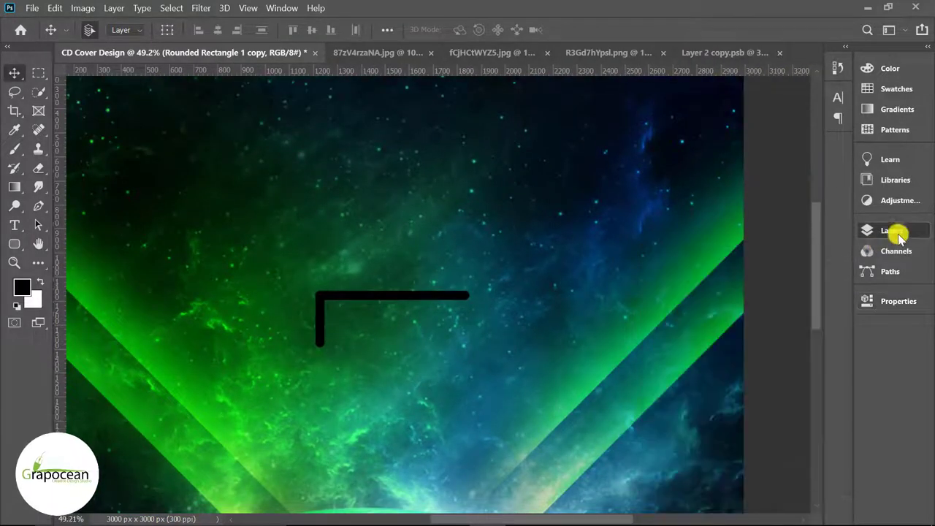
{"action": "left_click", "coordinate": [762, 439], "text": "shift"}
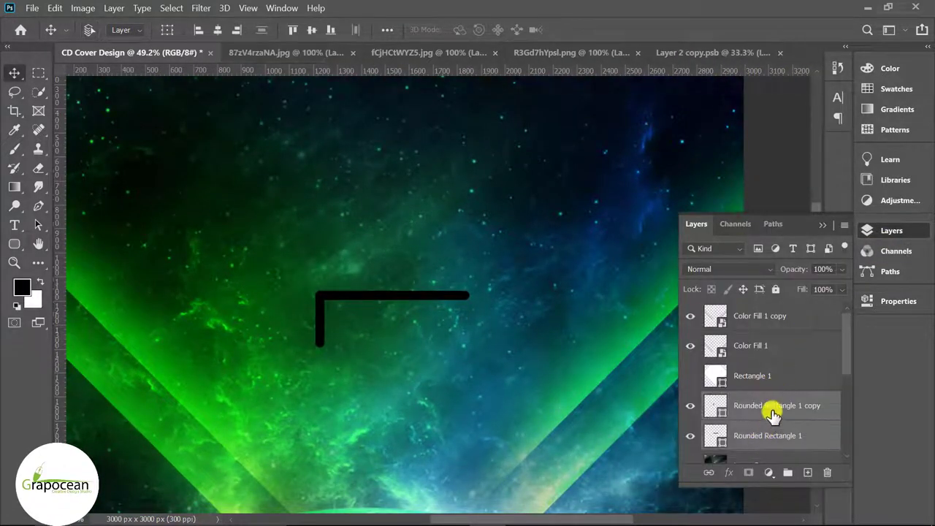
Merge the two bars into a single bracket shape layer
{"action": "right_click", "coordinate": [773, 414]}
{"action": "left_click", "coordinate": [636, 445]}
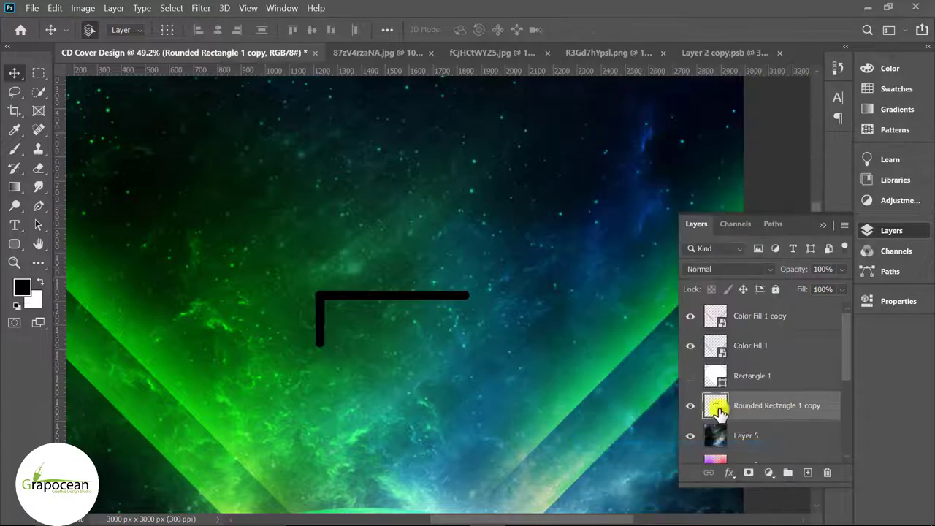
{"action": "key", "text": "z"}
{"action": "left_click_drag", "start_coordinate": [522, 388], "coordinate": [449, 384]}
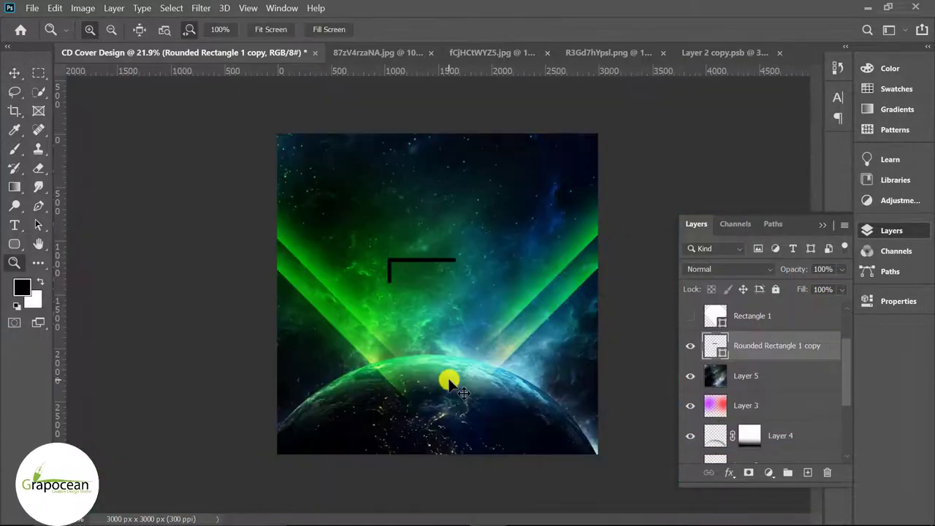
{"action": "left_click", "coordinate": [770, 375]}
{"action": "left_click", "coordinate": [775, 354]}
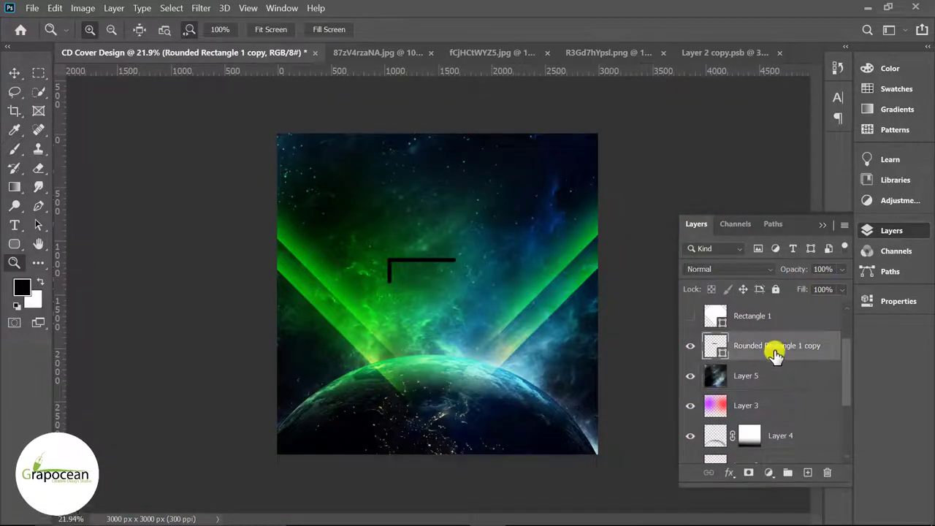
Duplicate the bracket into four corners and convert them into one smart object
{"action": "key", "text": "ctrl+j"}
{"action": "key", "text": "ctrl+alt+shift+t"}
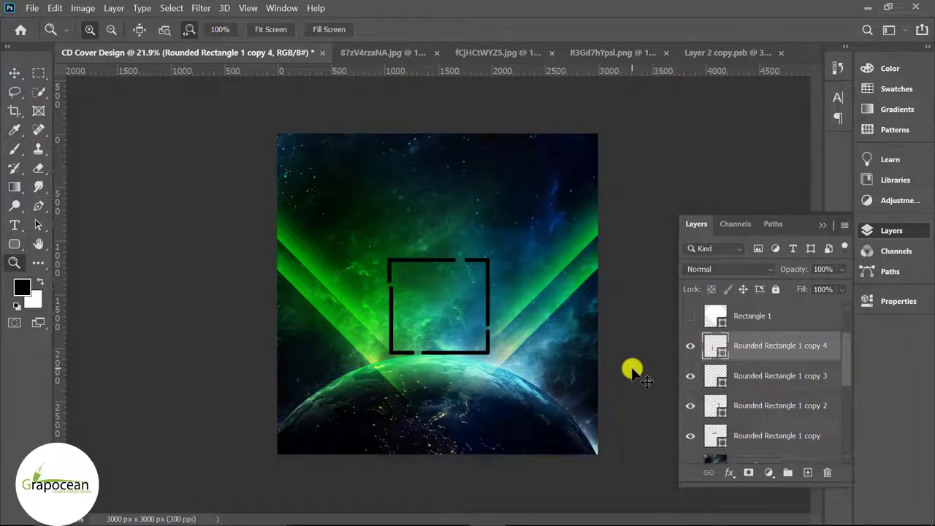
{"action": "key", "text": "ctrl+minus"}
{"action": "key", "text": "ctrl+minus"}
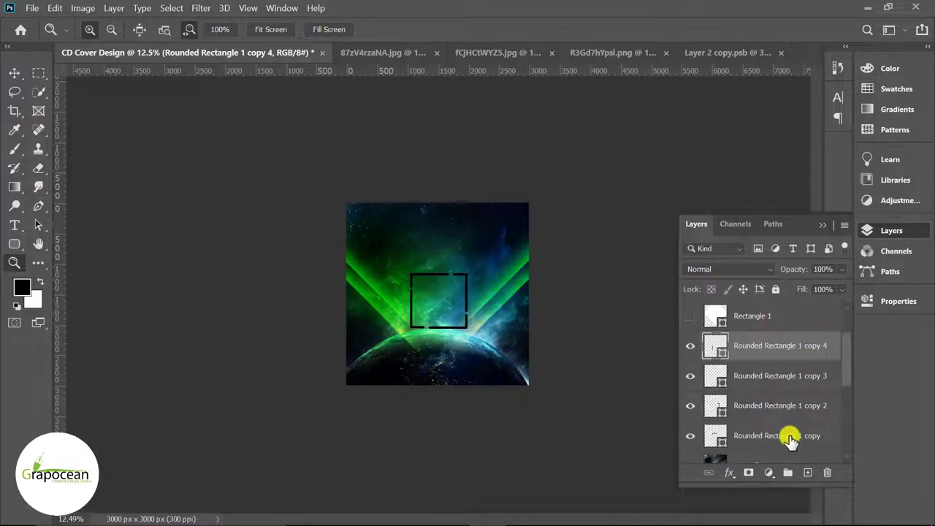
{"action": "left_click", "coordinate": [789, 437], "text": "shift"}
{"action": "right_click", "coordinate": [783, 349]}
{"action": "left_click", "coordinate": [636, 210]}
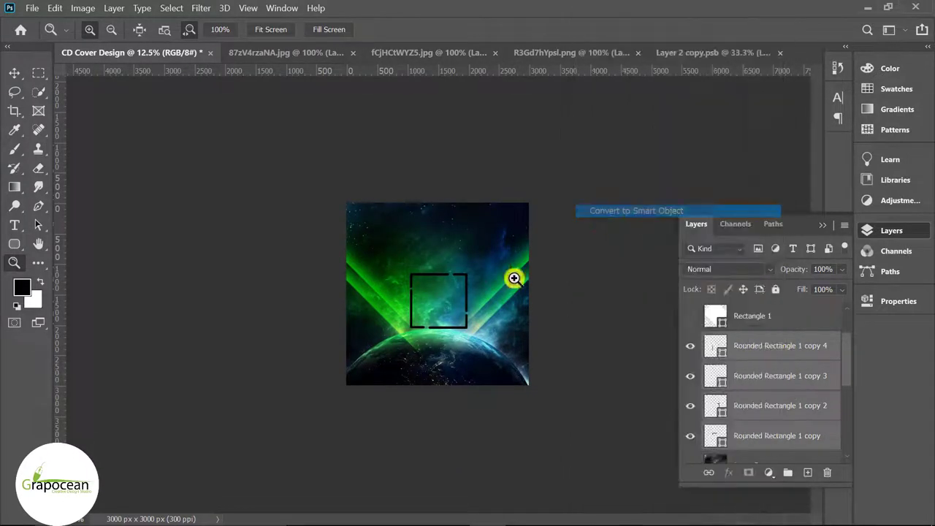
{"action": "key", "text": "ctrl+0"}
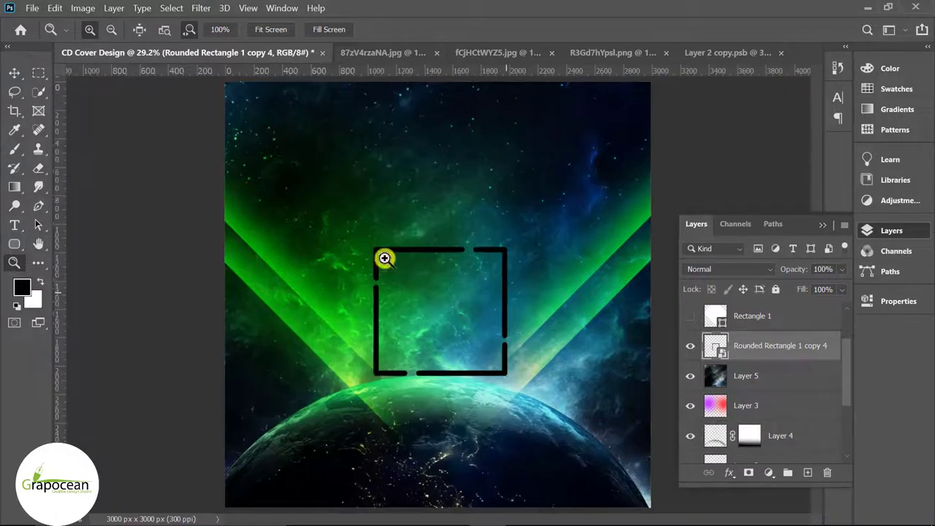
Move the square frame upward and enlarge it to about 159.8%
{"action": "left_click", "coordinate": [14, 73]}
{"action": "left_click_drag", "start_coordinate": [507, 288], "coordinate": [504, 196]}
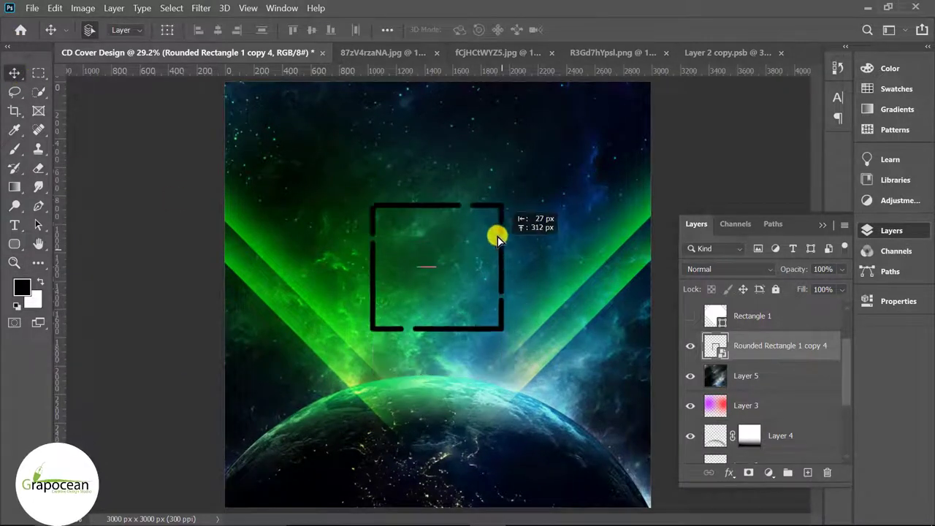
{"action": "key", "text": "ctrl+t"}
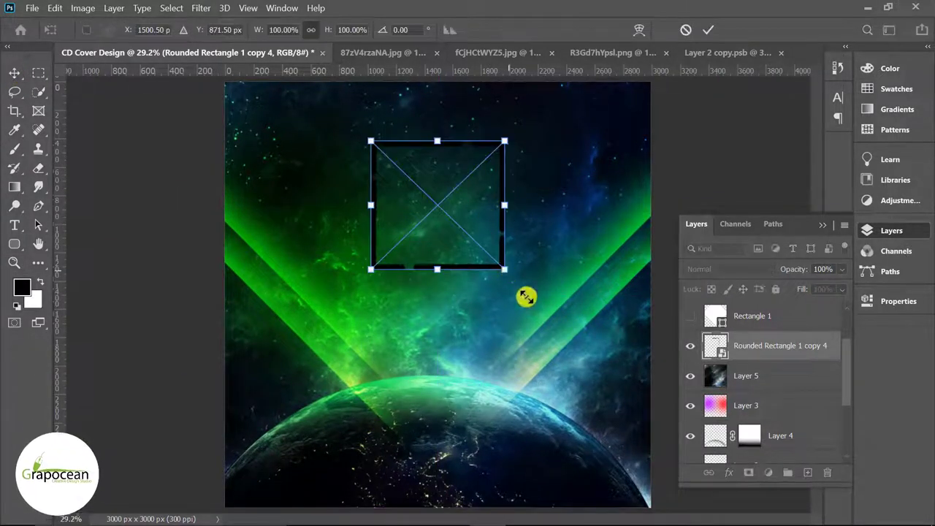
{"action": "left_click_drag", "start_coordinate": [503, 281], "coordinate": [539, 319]}
{"action": "left_click_drag", "start_coordinate": [539, 251], "coordinate": [539, 271]}
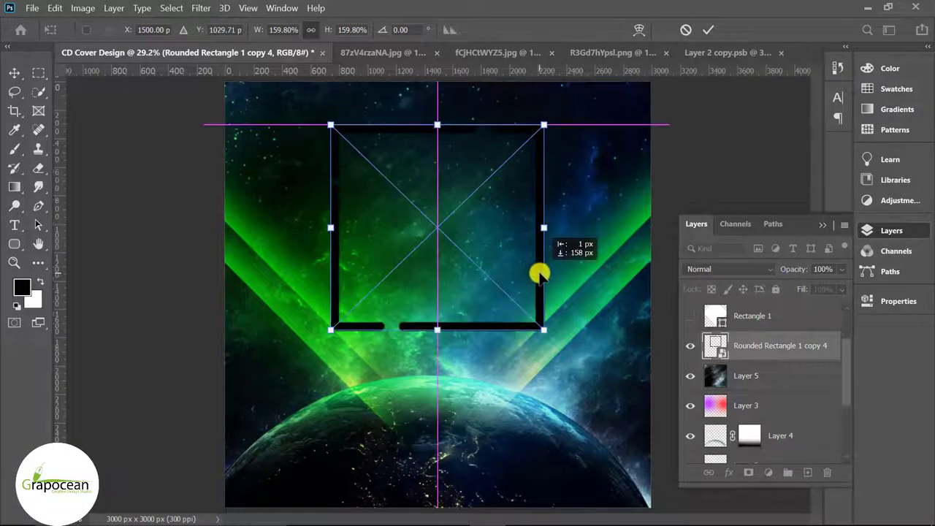
{"action": "left_click", "coordinate": [708, 30]}
Set the frame's blend mode to Soft Light
{"action": "left_click", "coordinate": [734, 271]}
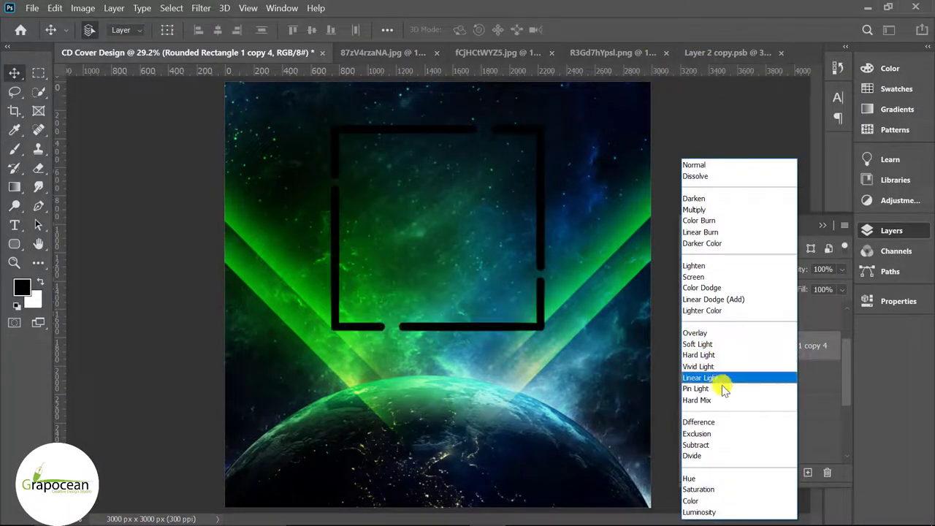
{"action": "left_click", "coordinate": [720, 343]}
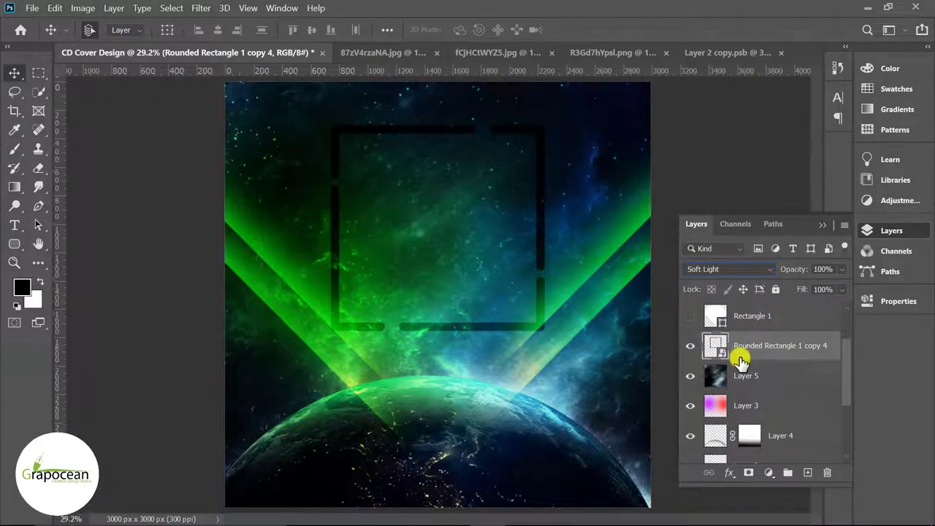
{"action": "left_click", "coordinate": [770, 476]}
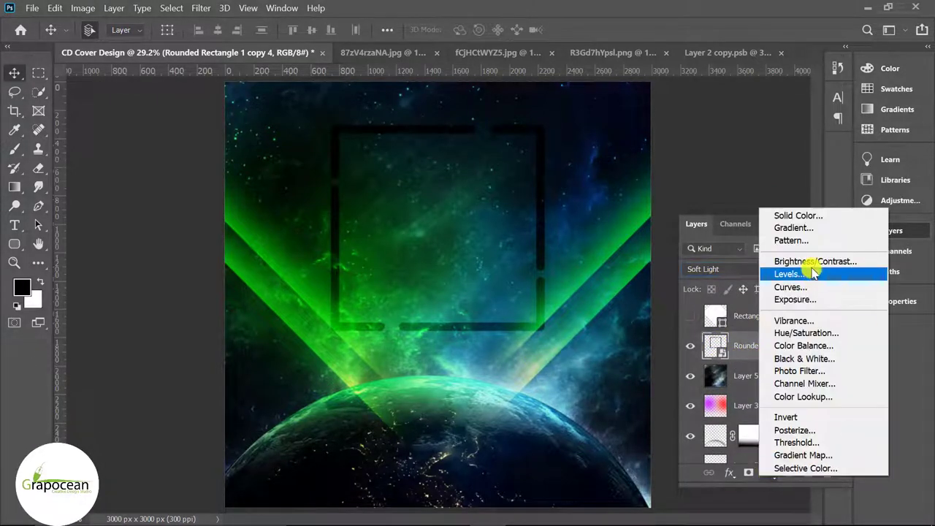
Add a Gradient Map adjustment using a Purples preset
{"action": "left_click", "coordinate": [811, 455]}
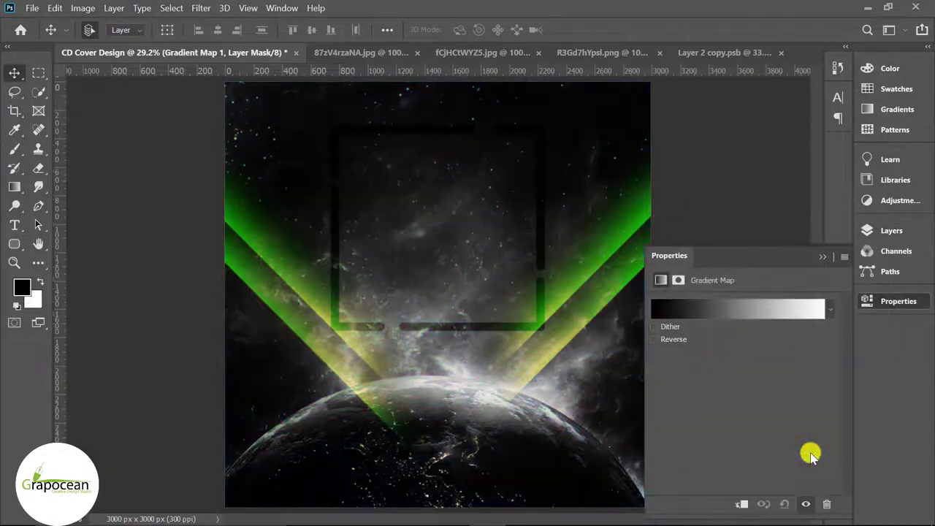
{"action": "left_click", "coordinate": [830, 309]}
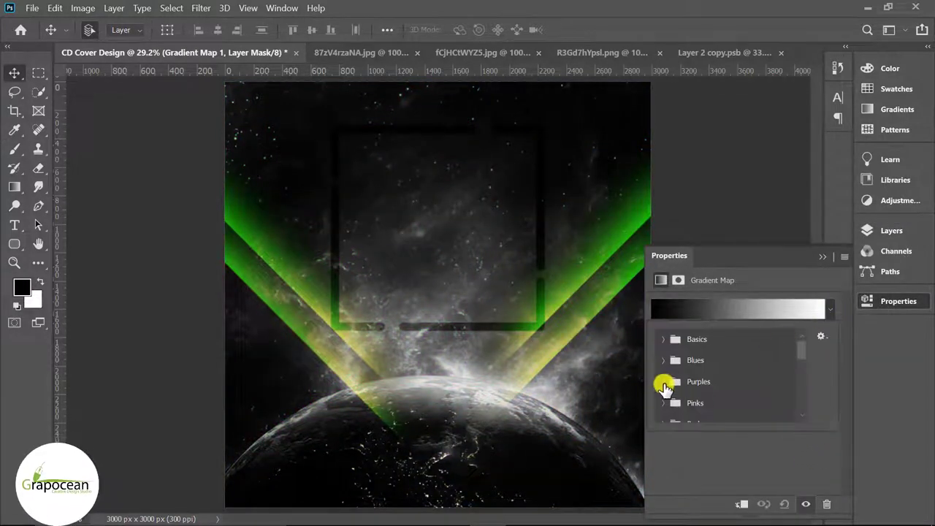
{"action": "left_click", "coordinate": [664, 383]}
{"action": "scroll", "coordinate": [748, 402], "scroll_direction": "down", "scroll_amount": 2}
{"action": "scroll", "coordinate": [748, 406], "scroll_direction": "down", "scroll_amount": 2}
{"action": "scroll", "coordinate": [748, 407], "scroll_direction": "down", "scroll_amount": 2}
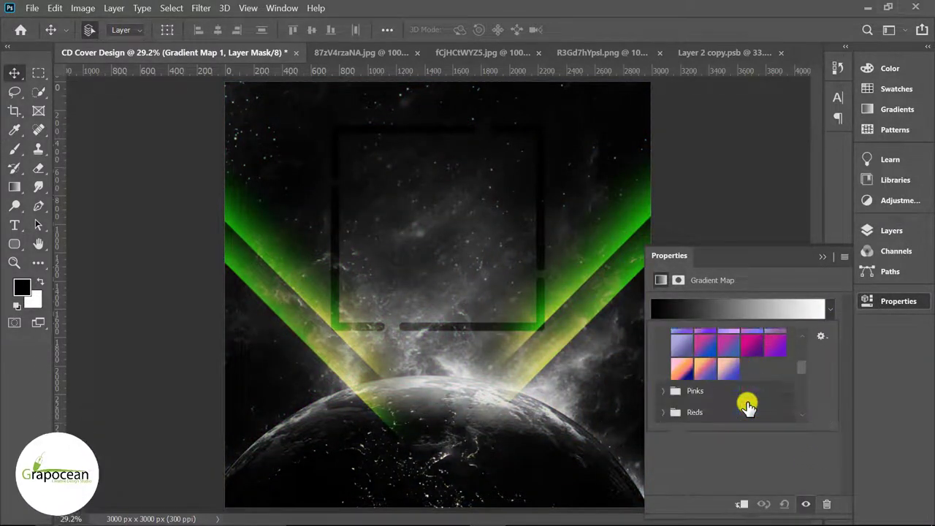
{"action": "scroll", "coordinate": [748, 407], "scroll_direction": "up", "scroll_amount": 3}
{"action": "left_click", "coordinate": [707, 380]}
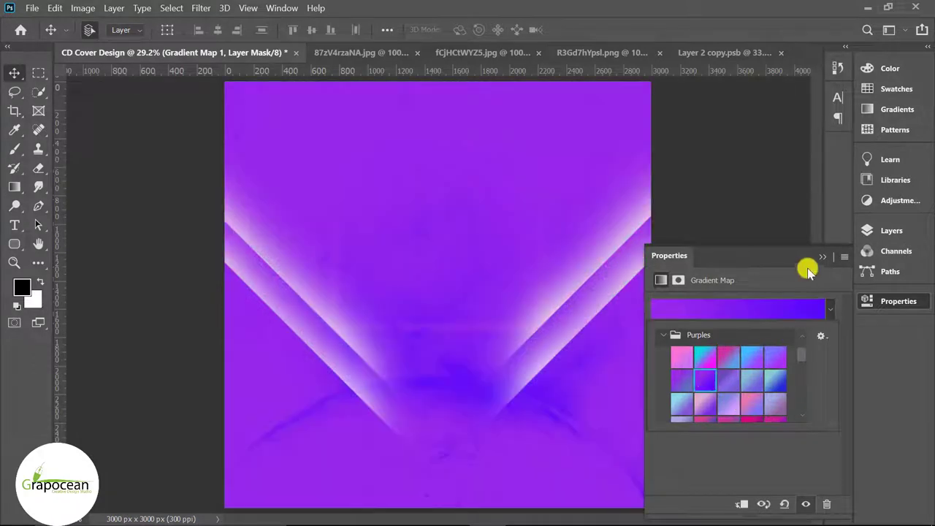
{"action": "left_click", "coordinate": [823, 257]}
{"action": "left_click", "coordinate": [822, 258]}
Clip Gradient Map 1 to the frame and merge both into one smart object
{"action": "left_click", "coordinate": [891, 231]}
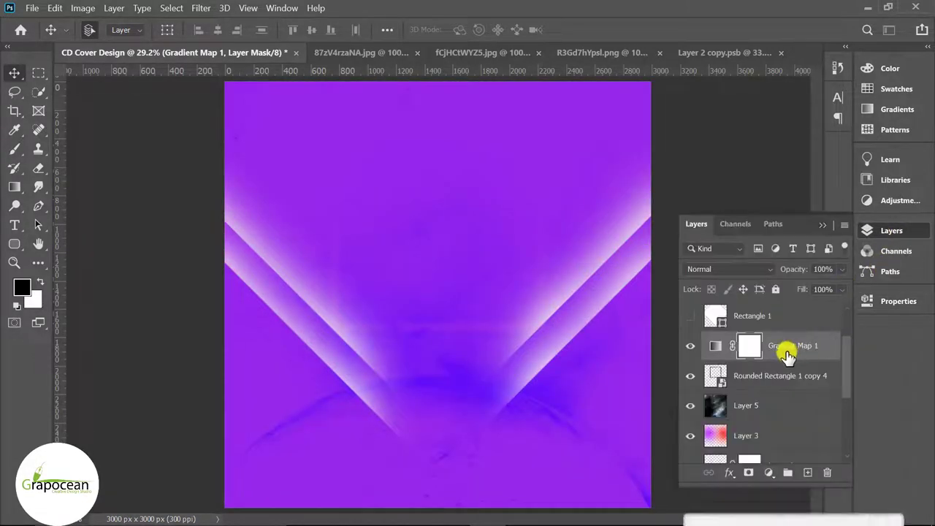
{"action": "right_click", "coordinate": [785, 352]}
{"action": "left_click", "coordinate": [599, 291]}
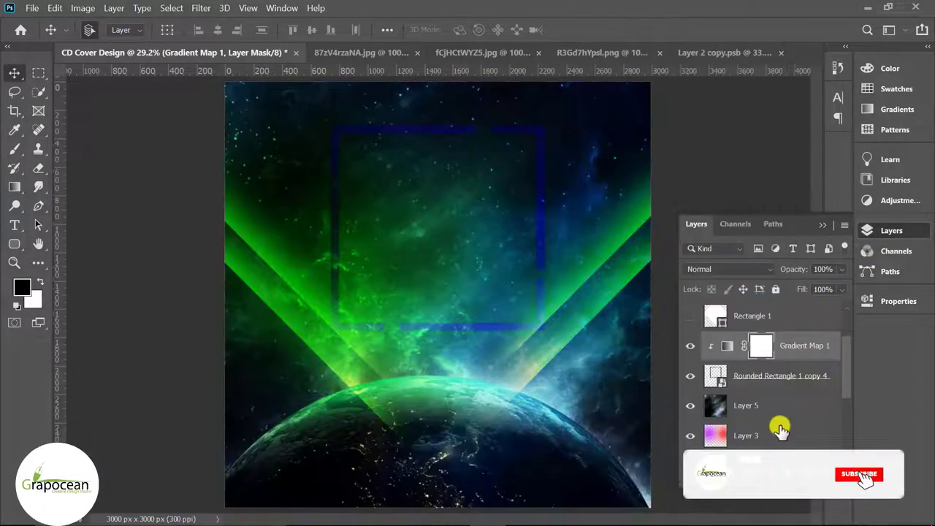
{"action": "left_click", "coordinate": [789, 380], "text": "shift"}
{"action": "right_click", "coordinate": [786, 377]}
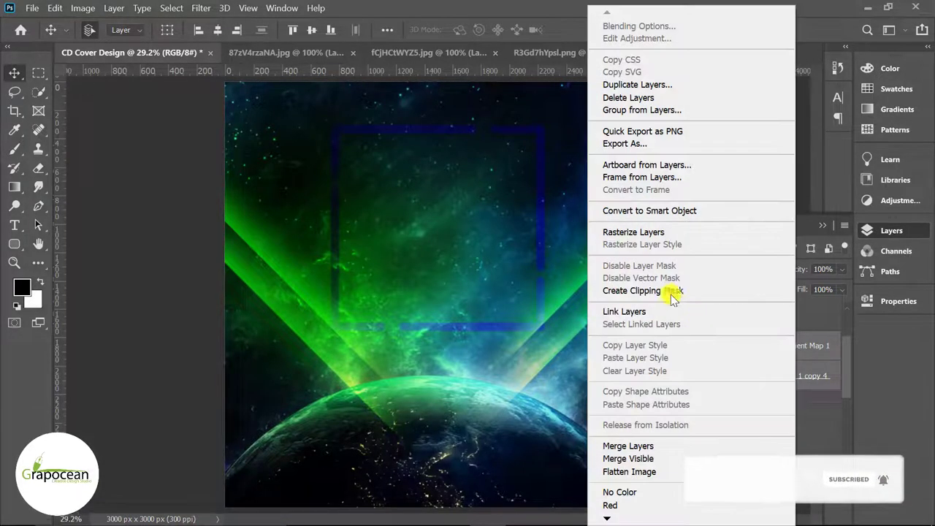
{"action": "left_click", "coordinate": [650, 209]}
{"action": "left_click", "coordinate": [736, 272]}
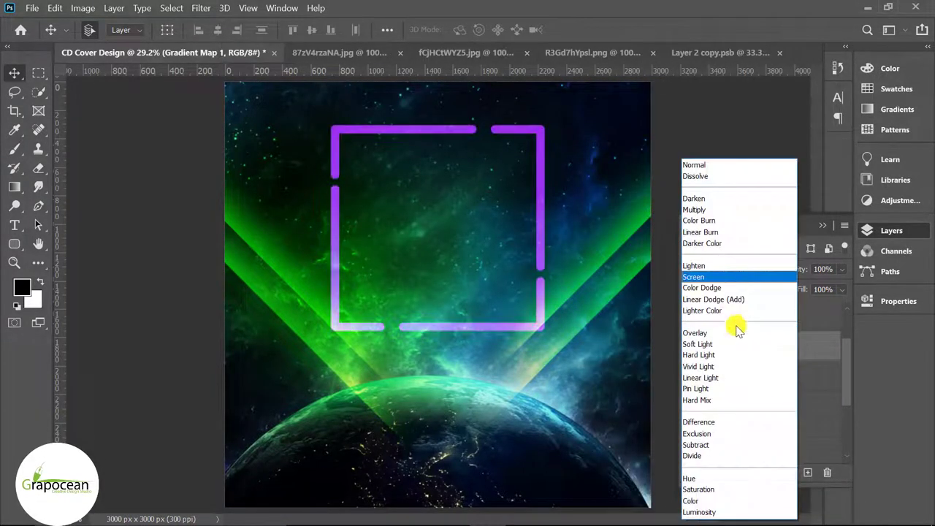
Blend the frame in Divide, scale it down and place it near the top centre
{"action": "left_click", "coordinate": [729, 456]}
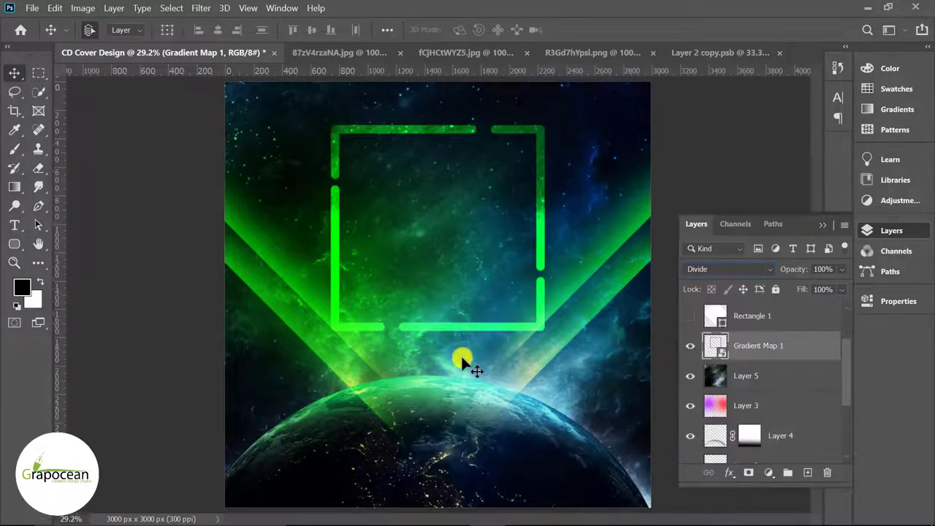
{"action": "left_click_drag", "start_coordinate": [538, 268], "coordinate": [543, 203]}
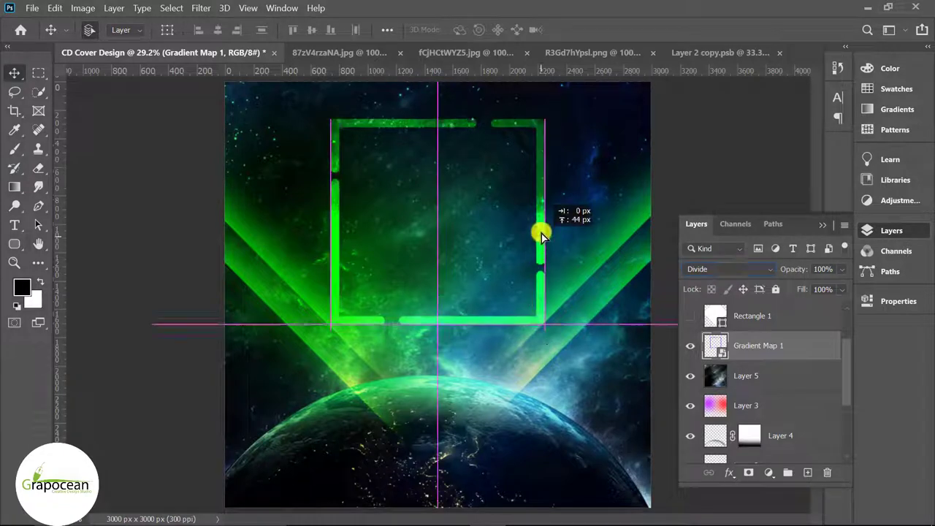
{"action": "scroll", "coordinate": [570, 255], "scroll_direction": "down", "scroll_amount": 3}
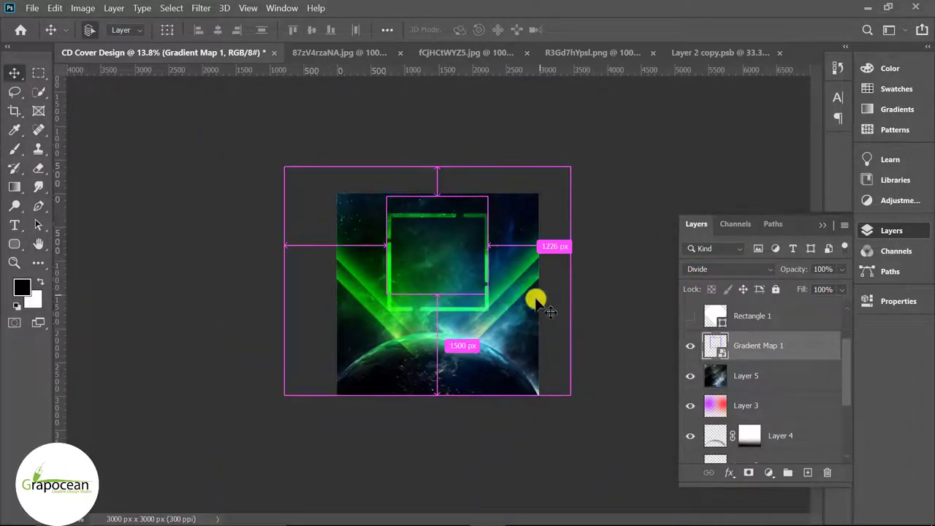
{"action": "mouse_move", "coordinate": [541, 299]}
{"action": "left_mouse_down"}
{"action": "mouse_move", "coordinate": [503, 313]}
{"action": "mouse_move", "coordinate": [476, 298]}
{"action": "left_mouse_up"}
{"action": "key", "text": "ctrl+t"}
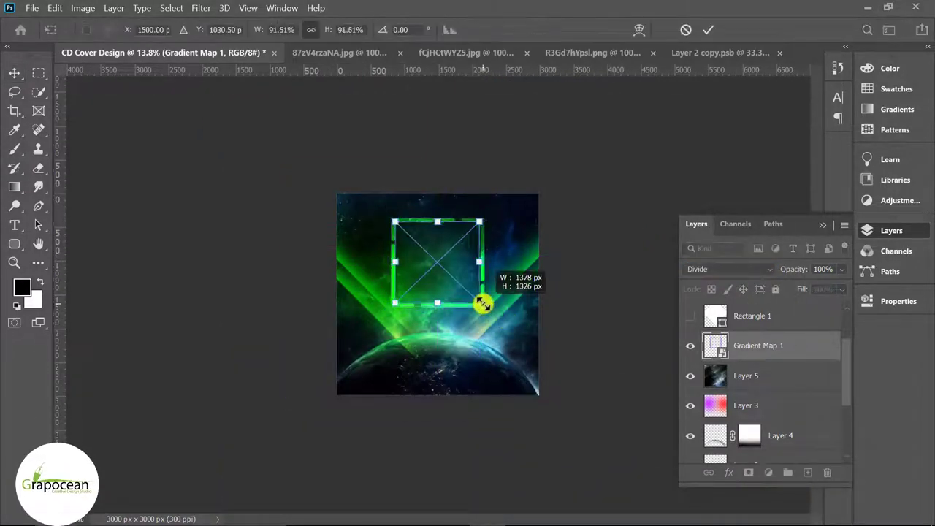
{"action": "left_click", "coordinate": [708, 30]}
{"action": "scroll", "coordinate": [475, 278], "scroll_direction": "up", "scroll_amount": 4}
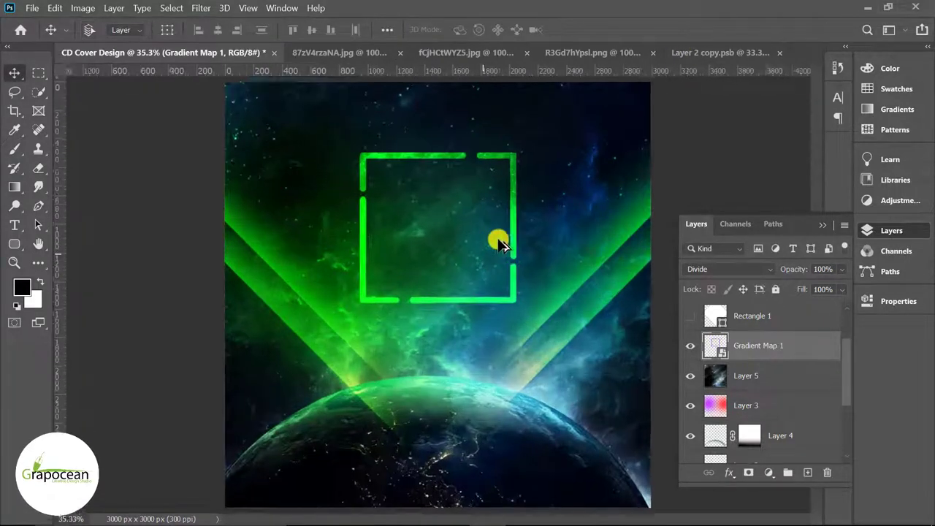
{"action": "scroll", "coordinate": [497, 242], "scroll_direction": "up", "scroll_amount": 1}
{"action": "mouse_move", "coordinate": [511, 209]}
{"action": "left_mouse_down"}
{"action": "mouse_move", "coordinate": [531, 219]}
{"action": "mouse_move", "coordinate": [524, 225]}
{"action": "left_mouse_up"}
Duplicate the frame and give the copy a Gaussian Blur of about 25 px
{"action": "left_click_drag", "start_coordinate": [804, 353], "coordinate": [808, 472]}
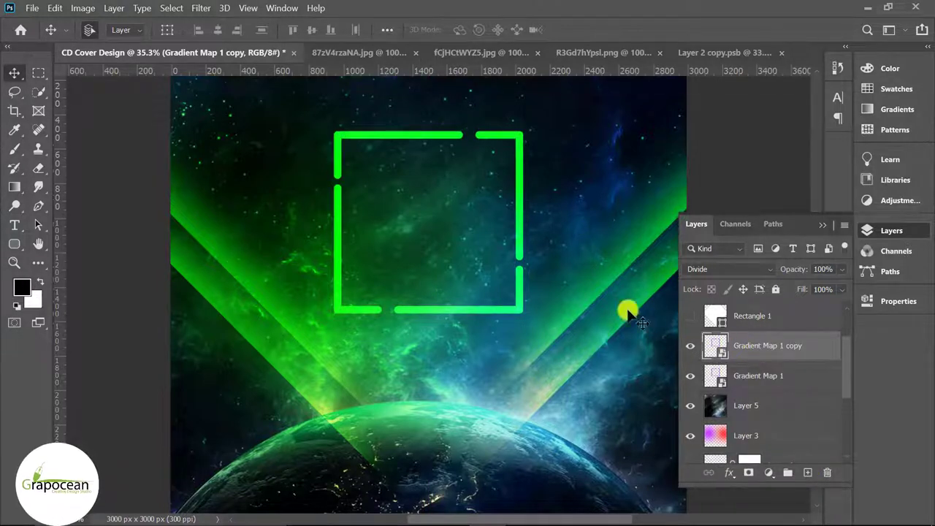
{"action": "left_click", "coordinate": [202, 10]}
{"action": "mouse_move", "coordinate": [209, 161]}
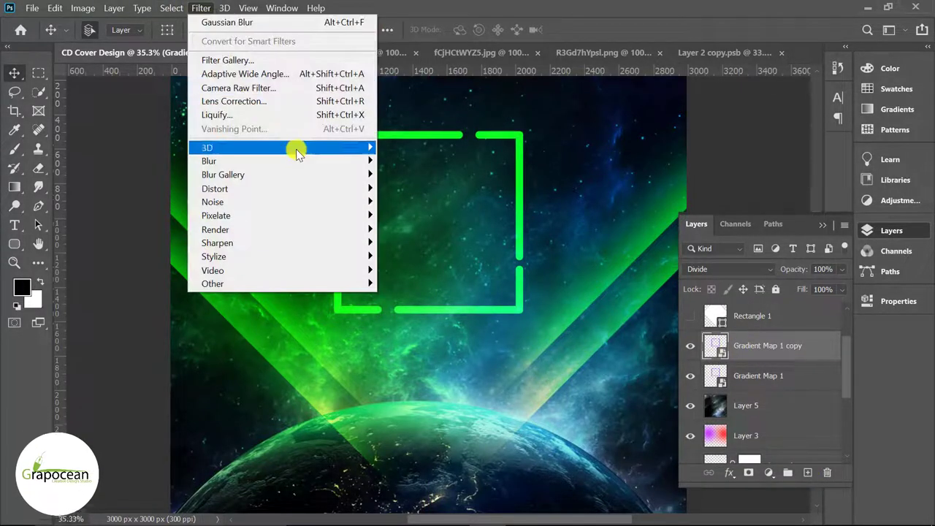
{"action": "left_click", "coordinate": [423, 212]}
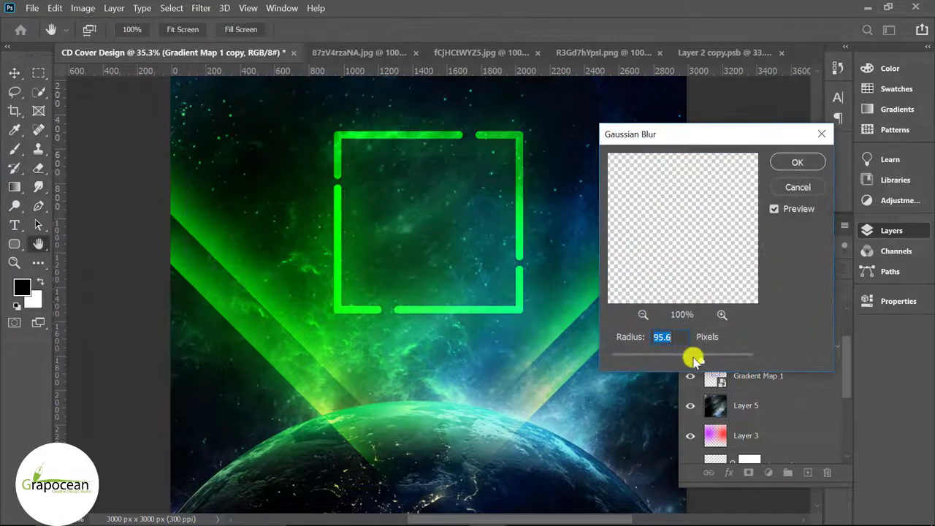
{"action": "left_click", "coordinate": [662, 358]}
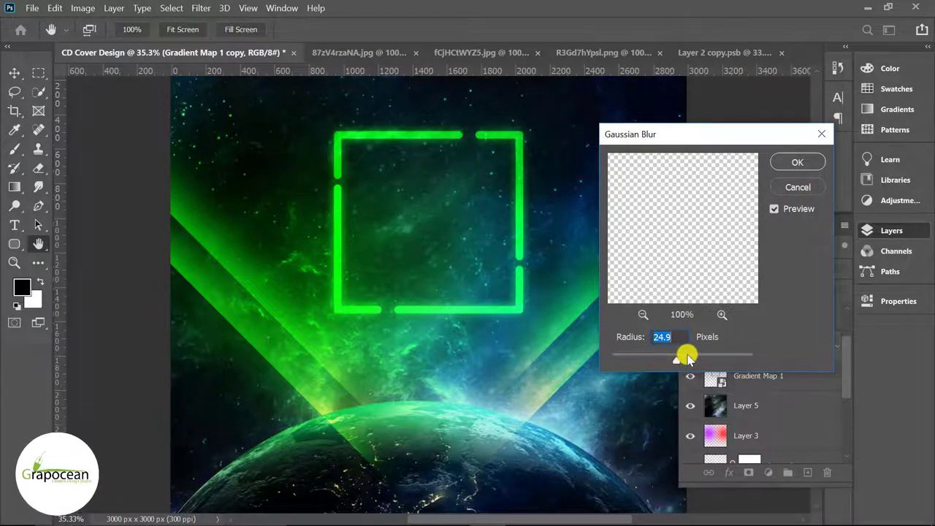
{"action": "left_click", "coordinate": [798, 161]}
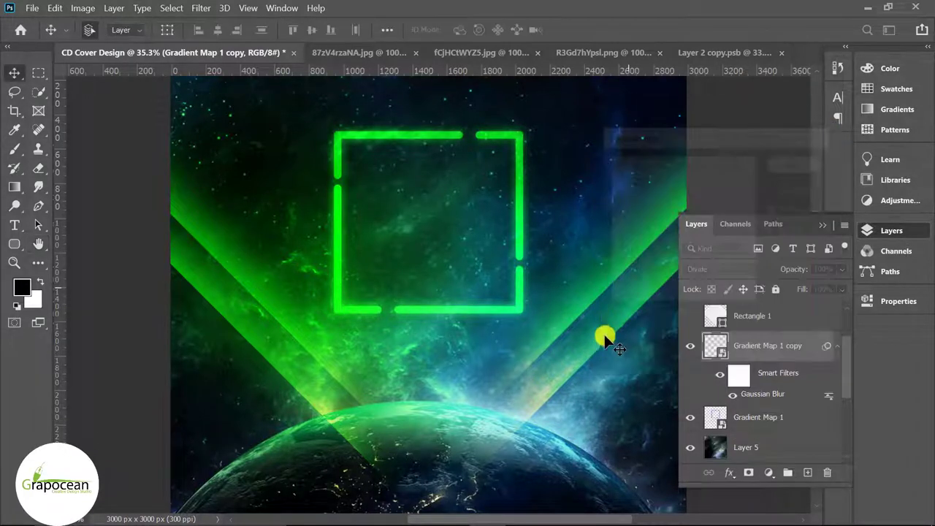
{"action": "key", "text": "ctrl+0"}
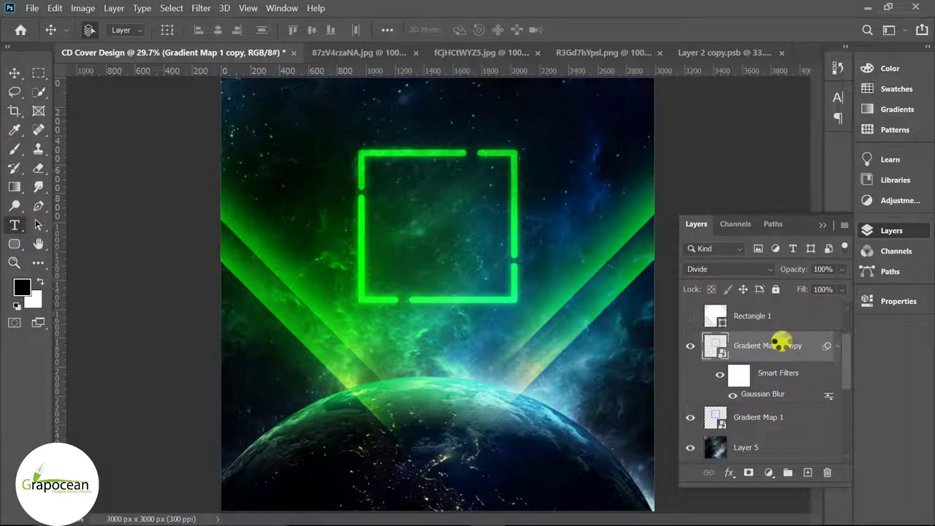
{"action": "scroll", "coordinate": [781, 343], "scroll_direction": "up", "scroll_amount": 2}
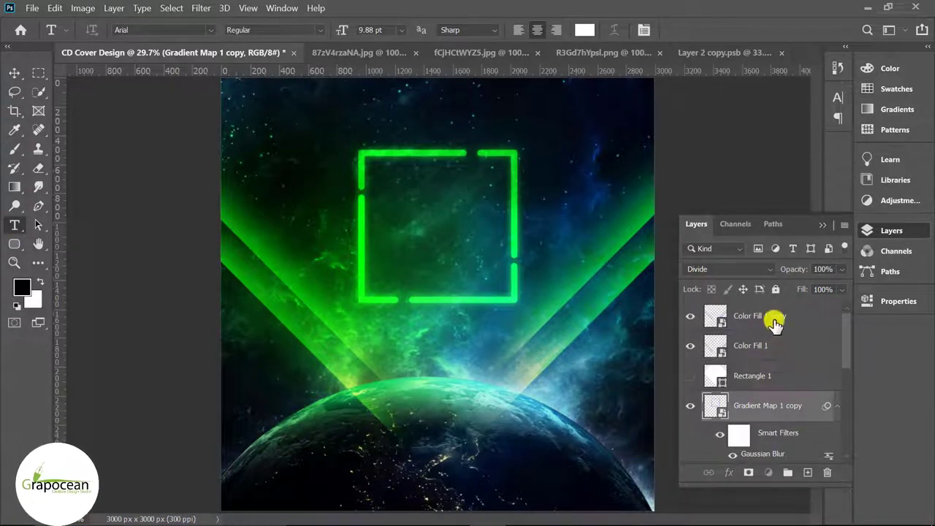
Type the title INVISIBLE at about 58.88 pt inside the square frame
{"action": "left_click", "coordinate": [774, 324]}
{"action": "left_click", "coordinate": [808, 472]}
{"action": "left_click", "coordinate": [413, 224]}
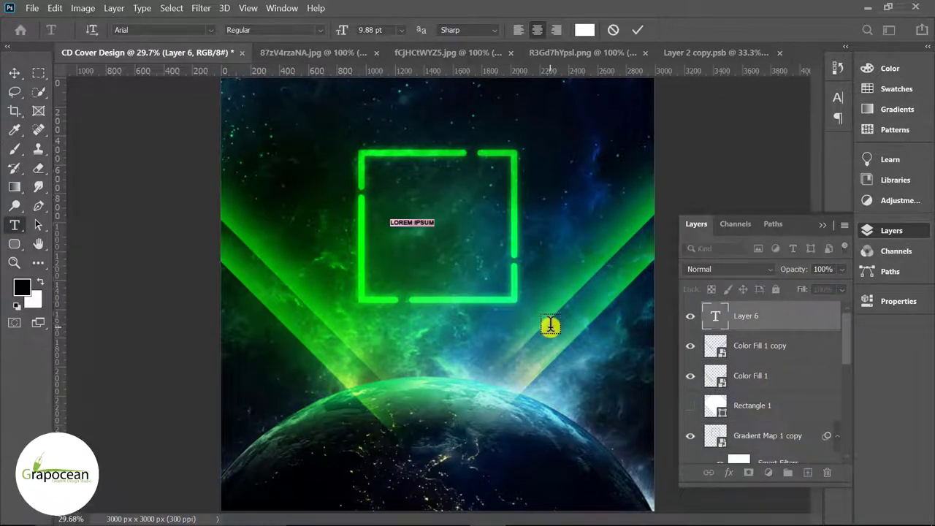
{"action": "left_click_drag", "start_coordinate": [344, 31], "coordinate": [374, 37]}
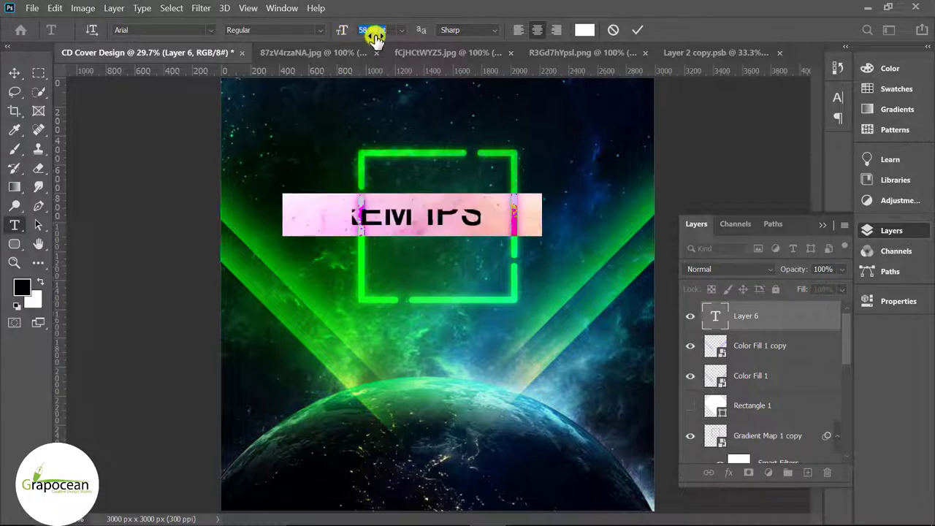
{"action": "key", "text": "BackSpace"}
{"action": "type", "text": "INV"}
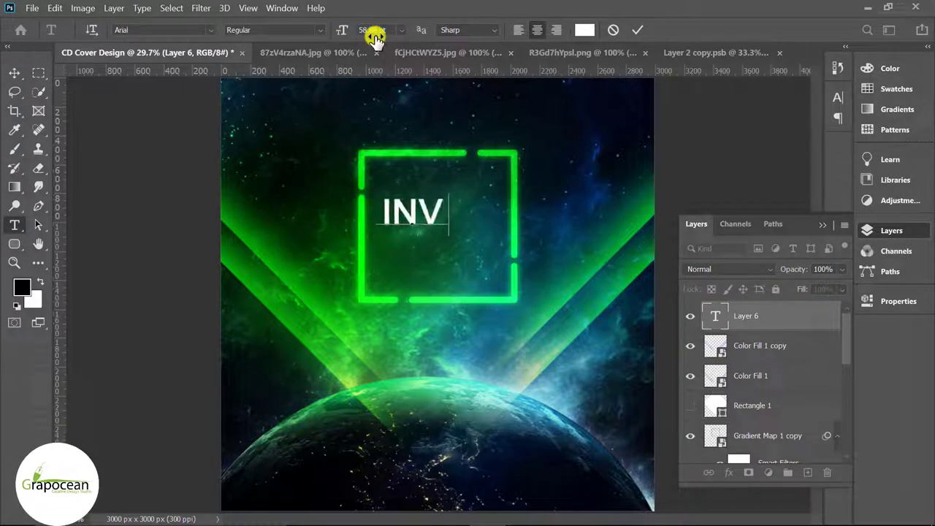
{"action": "type", "text": "ISIBL"}
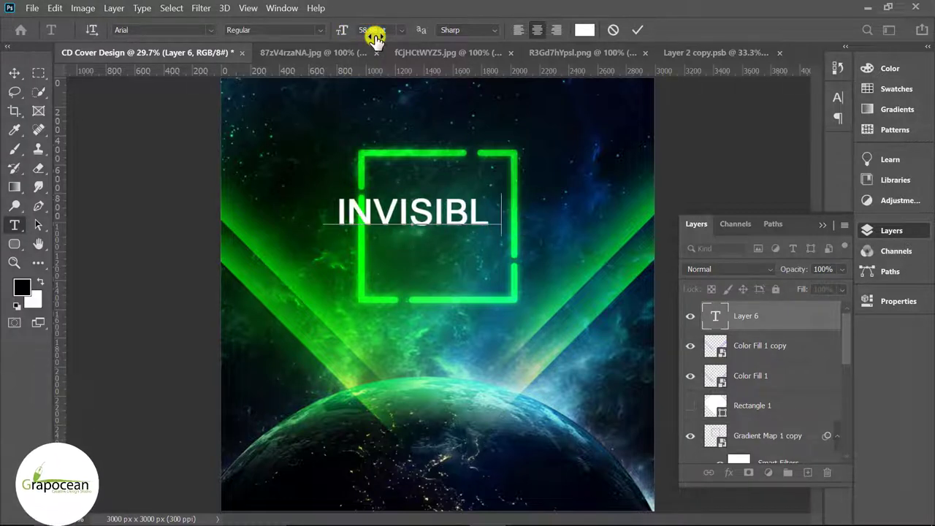
{"action": "type", "text": "E"}
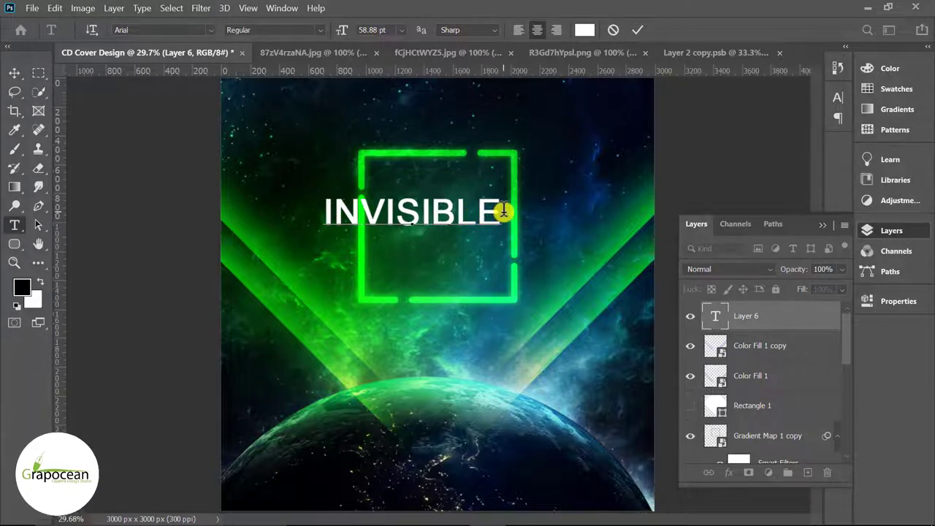
Make the INVISIBLE title text white and commit it
{"action": "double_click", "coordinate": [482, 212]}
{"action": "left_click", "coordinate": [585, 30]}
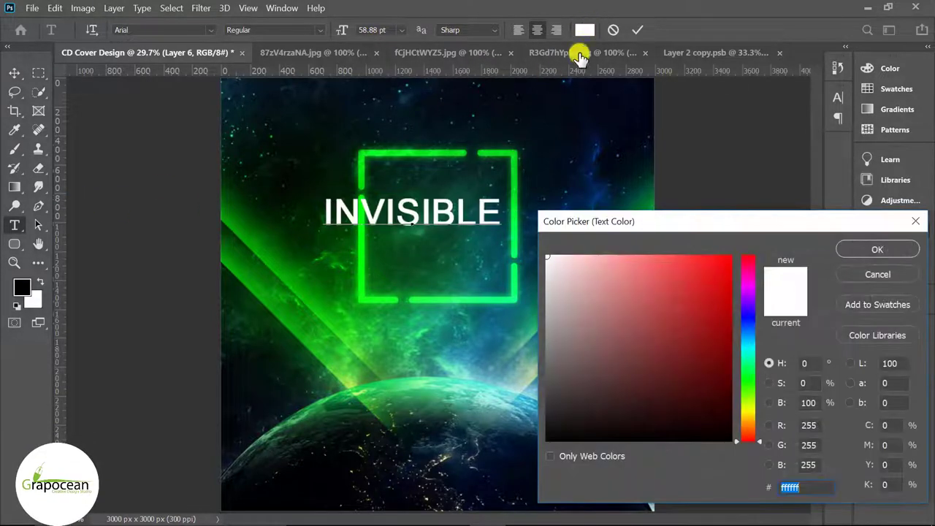
{"action": "left_click", "coordinate": [596, 155]}
{"action": "left_click_drag", "start_coordinate": [681, 305], "coordinate": [748, 257]}
{"action": "left_click", "coordinate": [708, 303]}
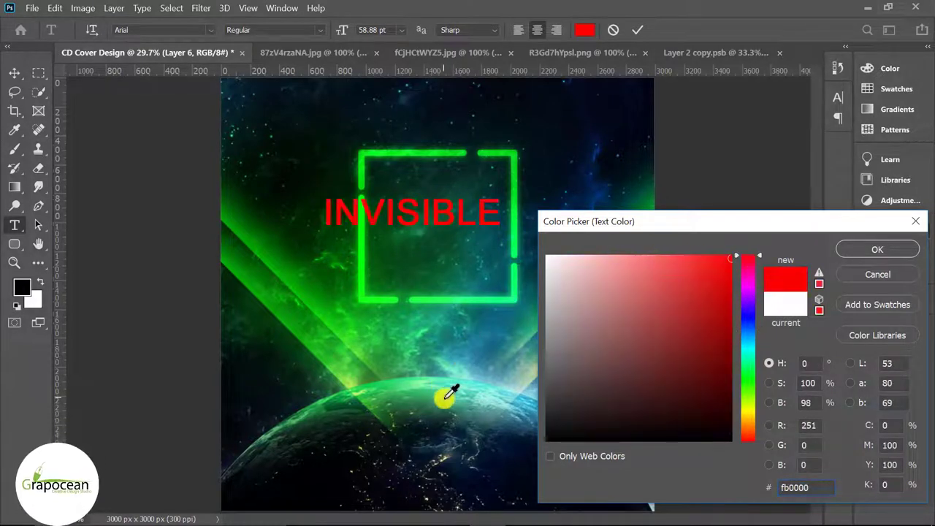
{"action": "left_click", "coordinate": [440, 430]}
{"action": "left_click", "coordinate": [785, 305]}
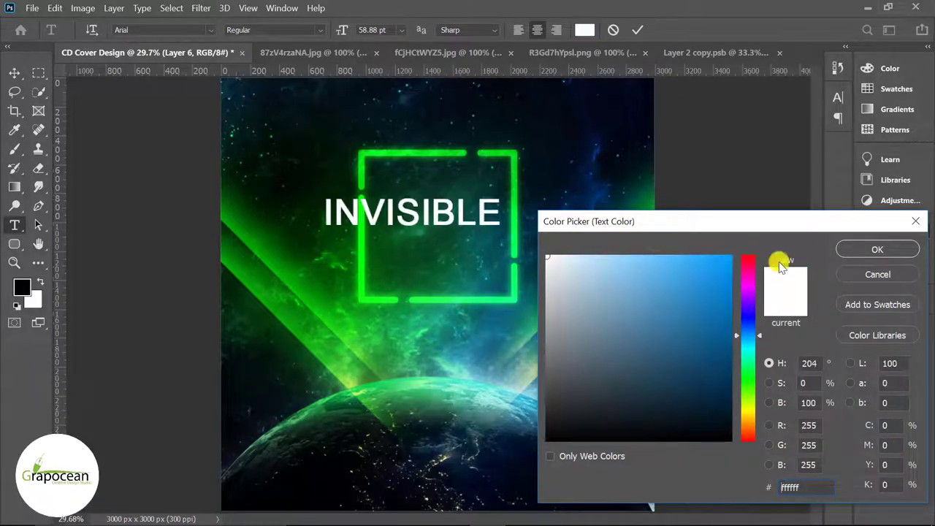
{"action": "left_click", "coordinate": [876, 247]}
{"action": "left_click", "coordinate": [14, 72]}
Position the INVISIBLE title across the middle of the green frame
{"action": "mouse_move", "coordinate": [432, 181]}
{"action": "left_mouse_down"}
{"action": "mouse_move", "coordinate": [456, 190]}
{"action": "mouse_move", "coordinate": [437, 123]}
{"action": "left_mouse_up"}
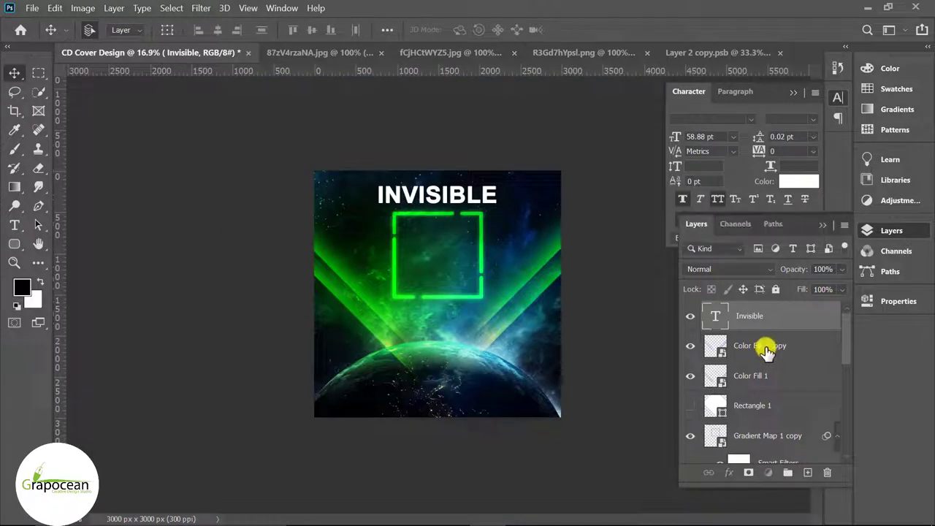
{"action": "left_click", "coordinate": [757, 351]}
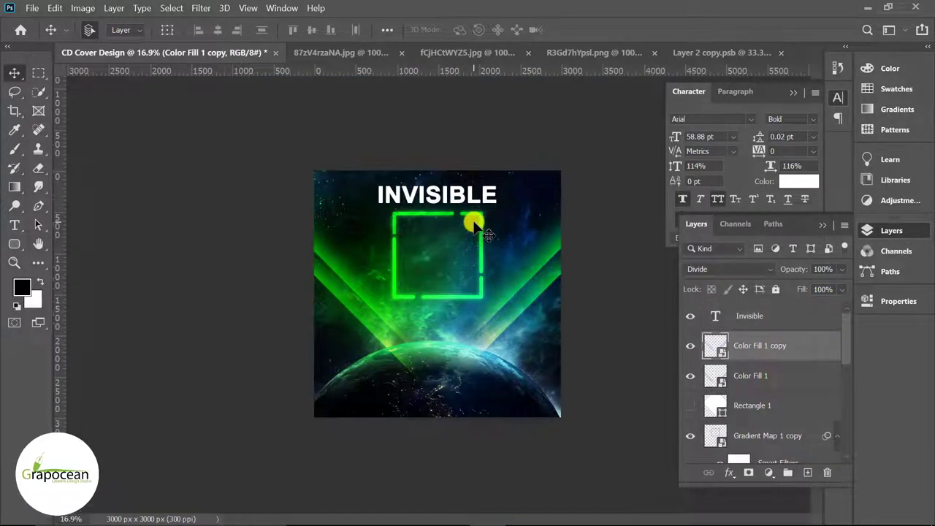
{"action": "scroll", "coordinate": [475, 231], "scroll_direction": "up", "scroll_amount": 2}
{"action": "left_click_drag", "start_coordinate": [463, 169], "coordinate": [468, 238]}
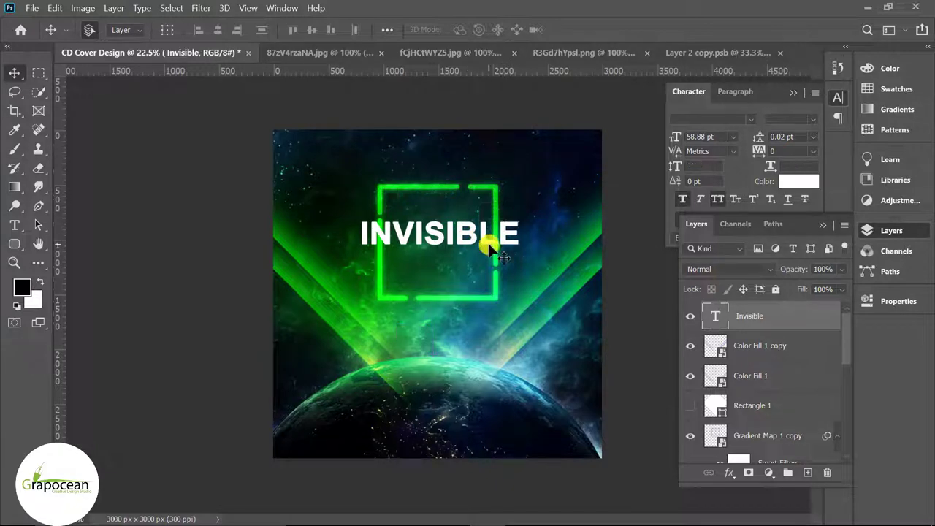
{"action": "scroll", "coordinate": [468, 238], "scroll_direction": "up", "scroll_amount": 2}
{"action": "left_click_drag", "start_coordinate": [447, 232], "coordinate": [448, 247]}
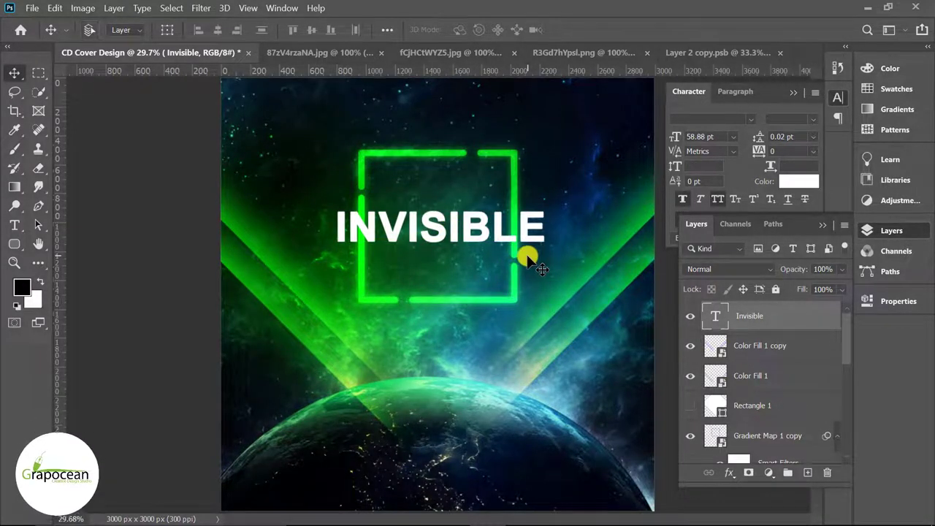
{"action": "scroll", "coordinate": [532, 259], "scroll_direction": "up", "scroll_amount": 1}
Type a MUSIC title below INVISIBLE and colour it bright green #00ff1c
{"action": "left_click", "coordinate": [15, 224]}
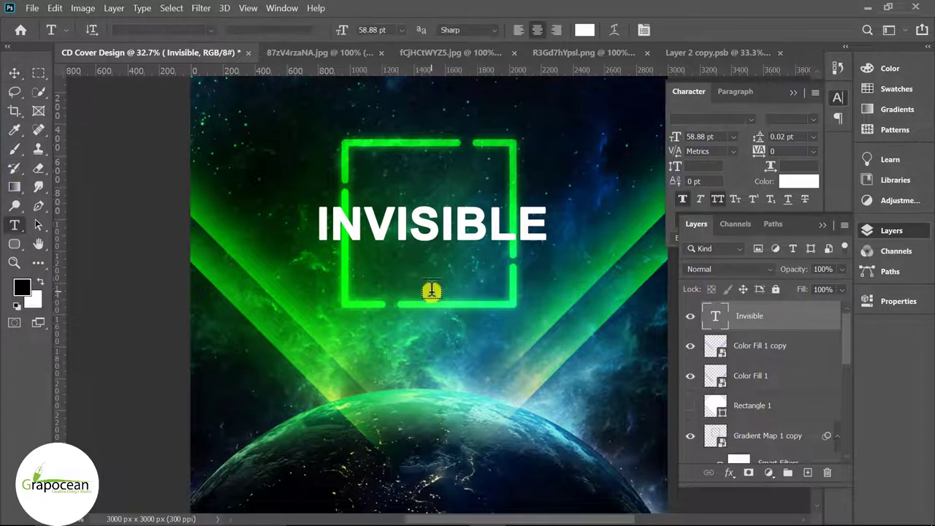
{"action": "left_click", "coordinate": [428, 290]}
{"action": "key", "text": "BackSpace"}
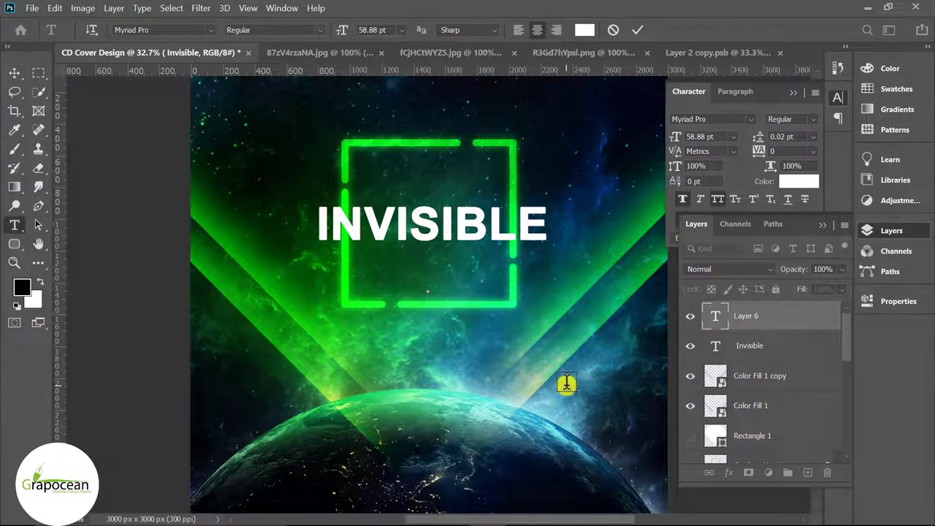
{"action": "type", "text": "MUSIC"}
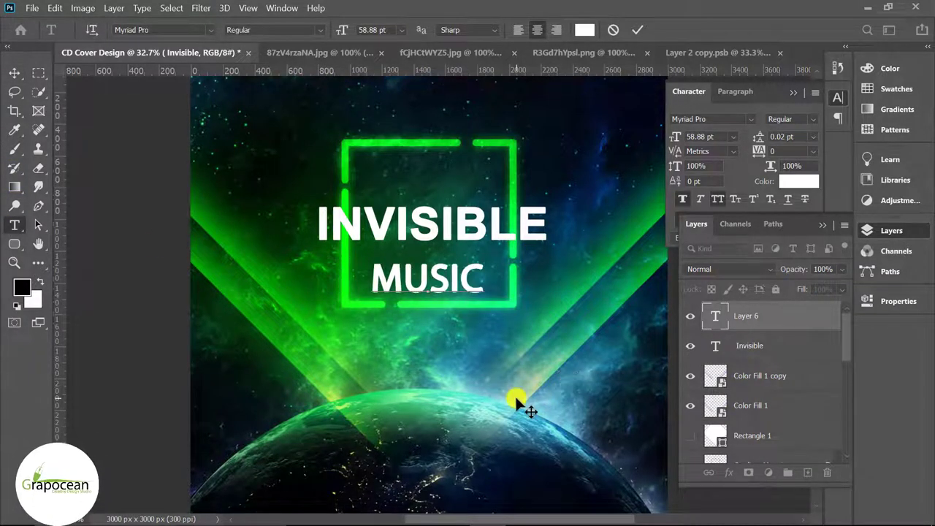
{"action": "key", "text": "ctrl+a"}
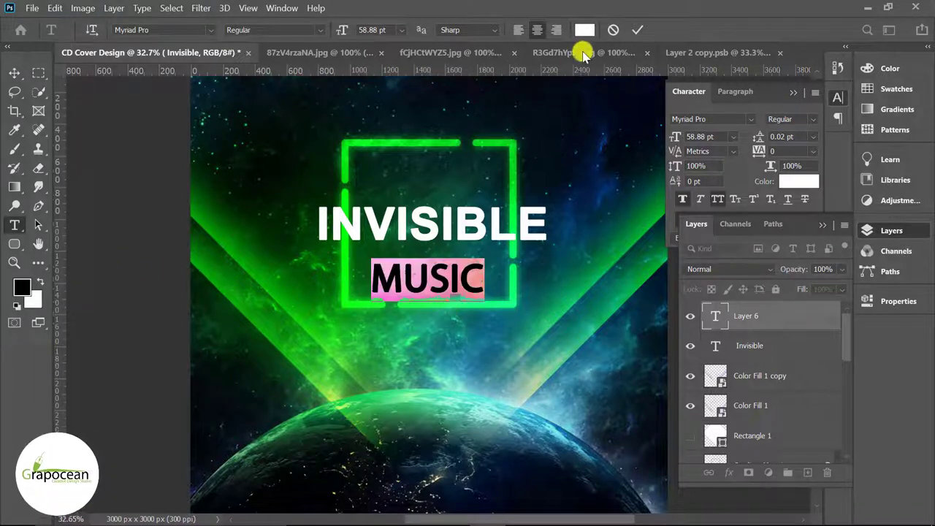
{"action": "left_click", "coordinate": [585, 29]}
{"action": "left_click", "coordinate": [511, 150]}
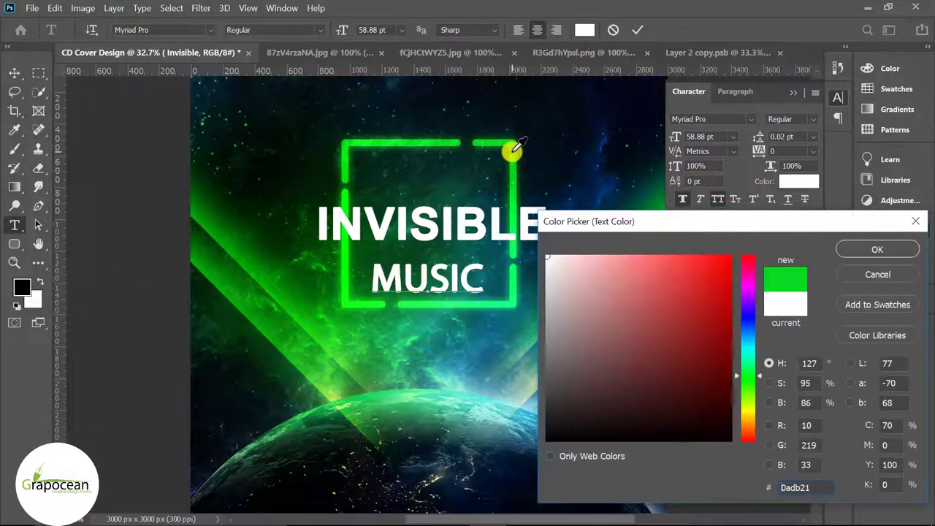
{"action": "left_click_drag", "start_coordinate": [697, 295], "coordinate": [737, 232]}
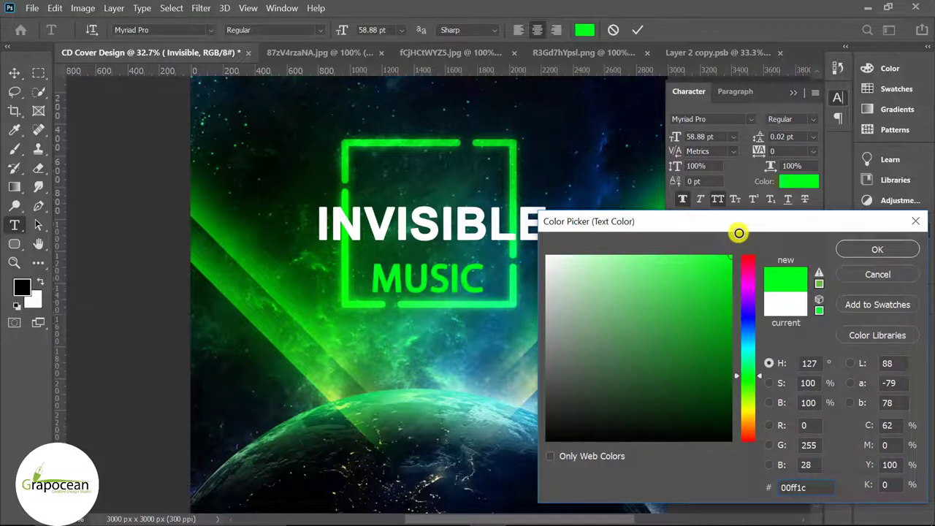
{"action": "left_click", "coordinate": [870, 250]}
Move MUSIC up so it sits just above INVISIBLE inside the frame
{"action": "left_click", "coordinate": [14, 73]}
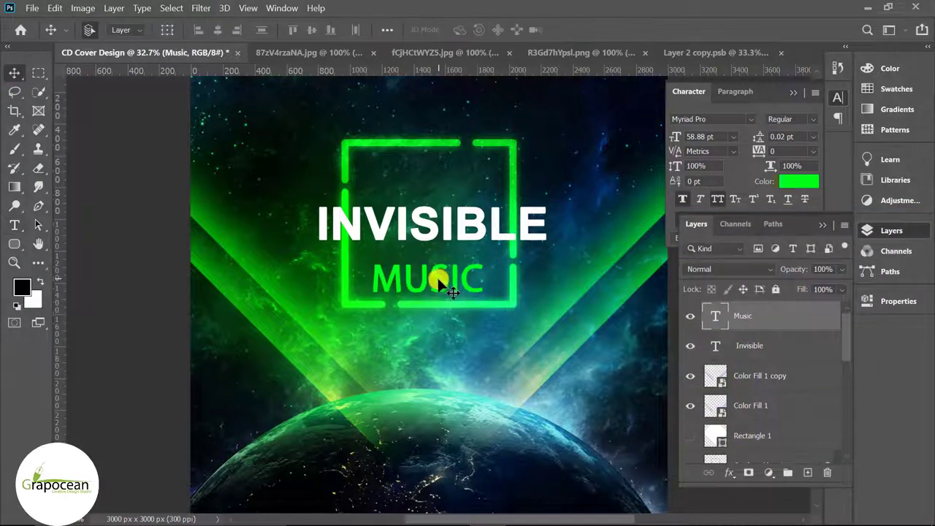
{"action": "left_click_drag", "start_coordinate": [438, 278], "coordinate": [442, 190]}
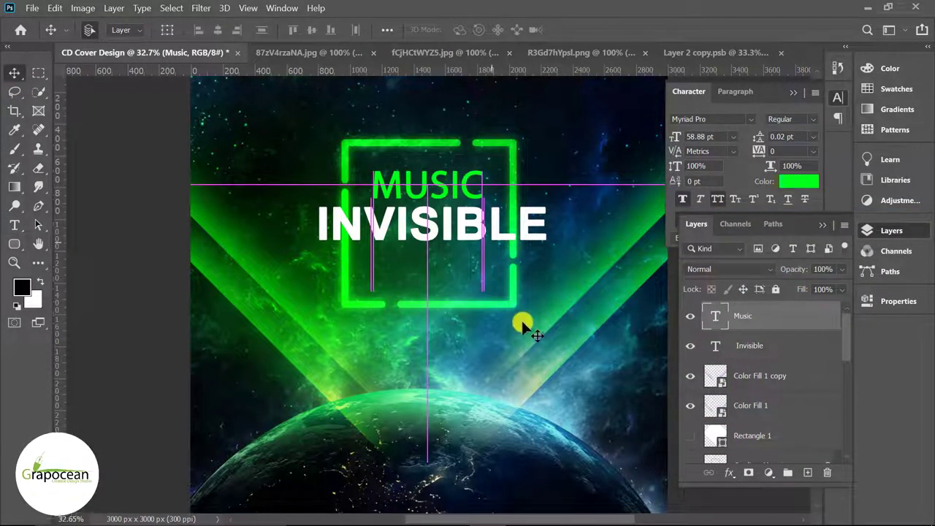
{"action": "scroll", "coordinate": [523, 320], "scroll_direction": "down", "scroll_amount": 3}
{"action": "scroll", "coordinate": [589, 341], "scroll_direction": "down", "scroll_amount": 2}
{"action": "scroll", "coordinate": [593, 348], "scroll_direction": "up", "scroll_amount": 3}
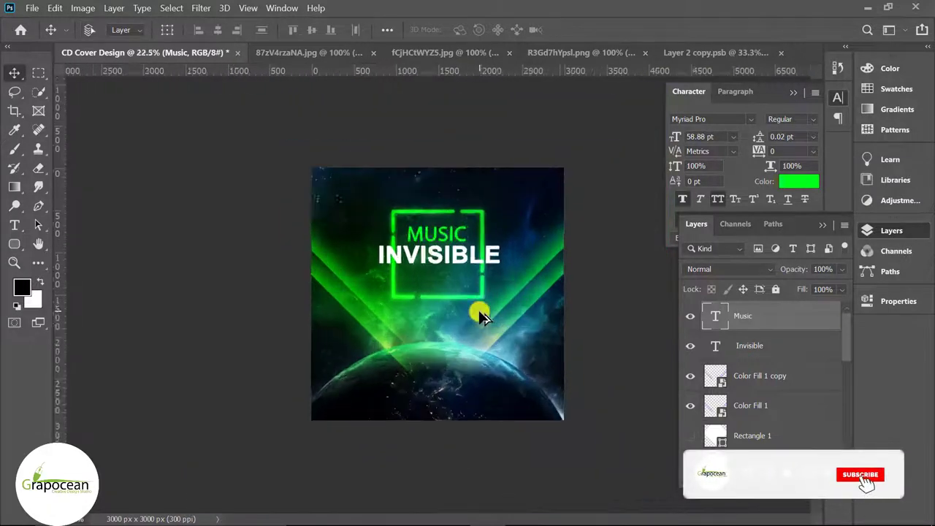
{"action": "scroll", "coordinate": [478, 314], "scroll_direction": "up", "scroll_amount": 3}
{"action": "scroll", "coordinate": [475, 275], "scroll_direction": "down", "scroll_amount": 3}
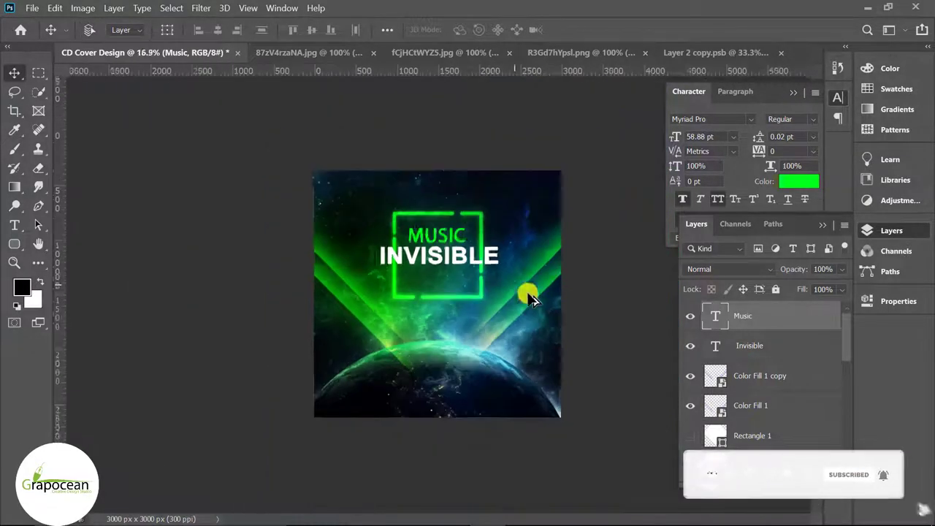
{"action": "scroll", "coordinate": [527, 292], "scroll_direction": "down", "scroll_amount": 1}
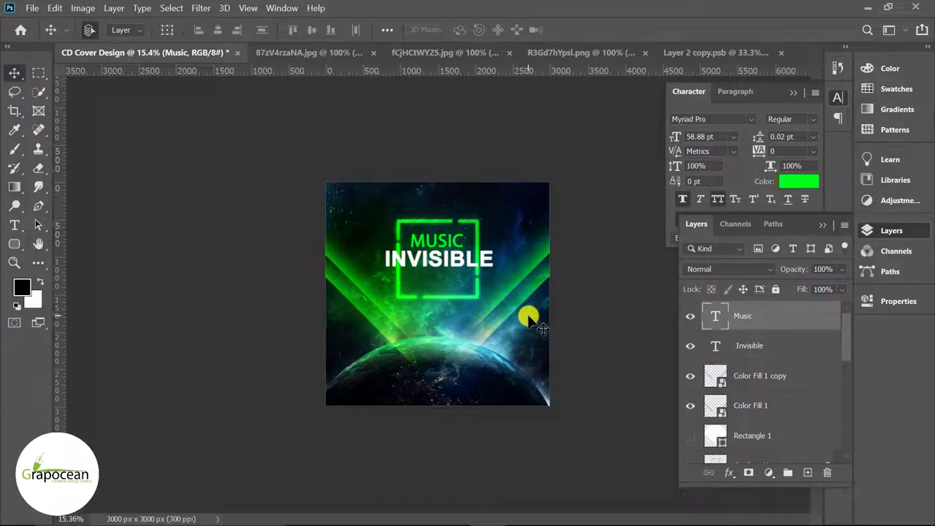
{"action": "scroll", "coordinate": [448, 271], "scroll_direction": "up", "scroll_amount": 3}
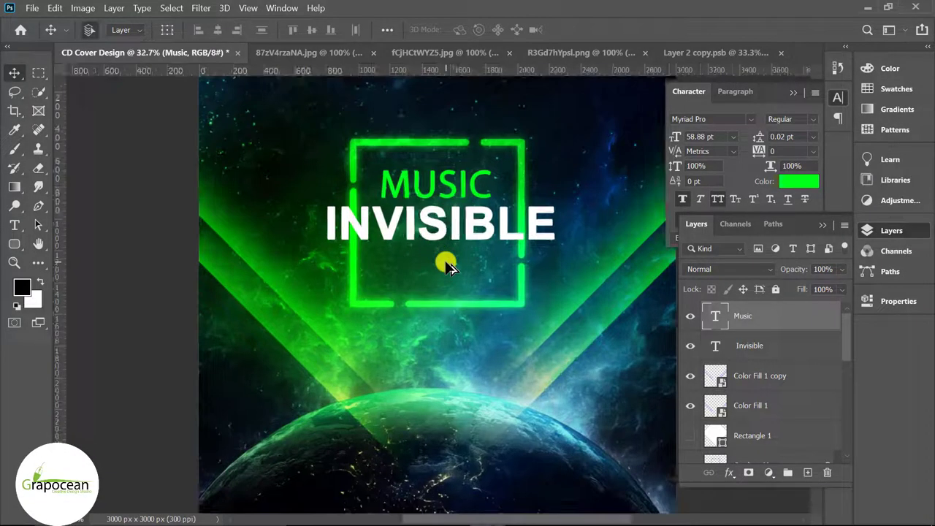
Draw a black-filled rectangle around the INVISIBLE title
{"action": "right_click", "coordinate": [8, 244]}
{"action": "left_click", "coordinate": [56, 242]}
{"action": "left_click_drag", "start_coordinate": [302, 199], "coordinate": [578, 255]}
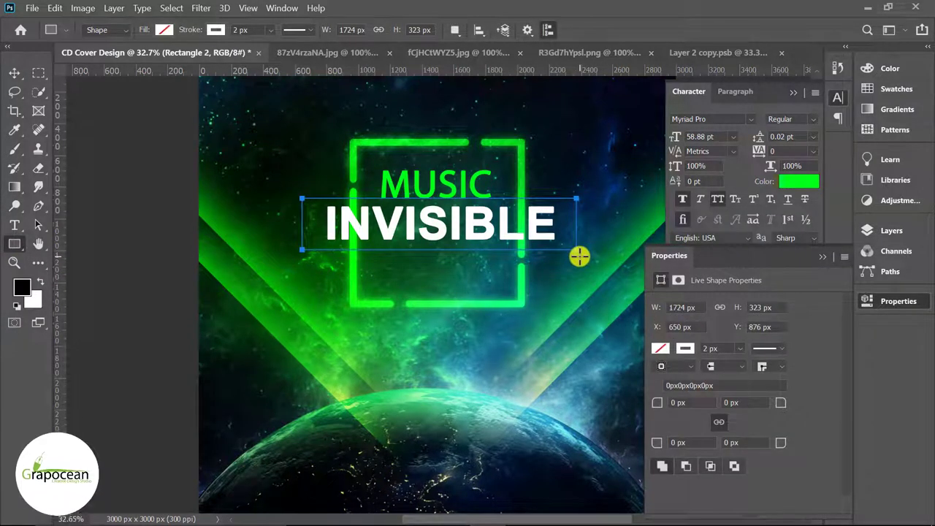
{"action": "left_click", "coordinate": [165, 29]}
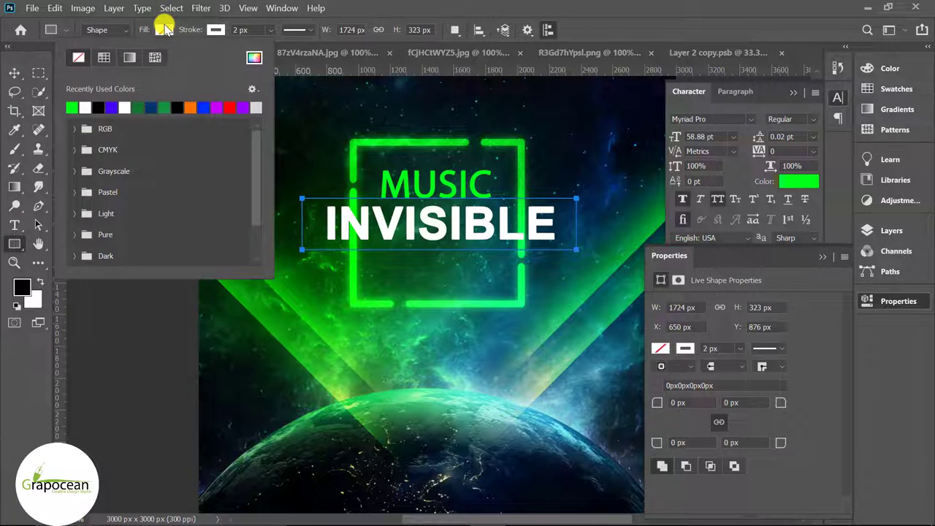
{"action": "left_click", "coordinate": [176, 108]}
Put the INVISIBLE text in front of the black bar and shift it slightly lower
{"action": "left_click", "coordinate": [13, 73]}
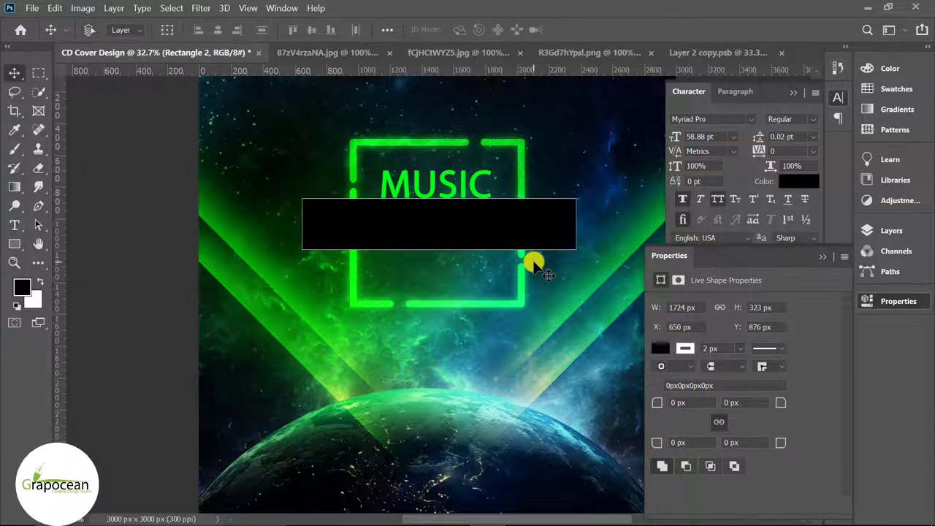
{"action": "key", "text": "ctrl+bracketleft"}
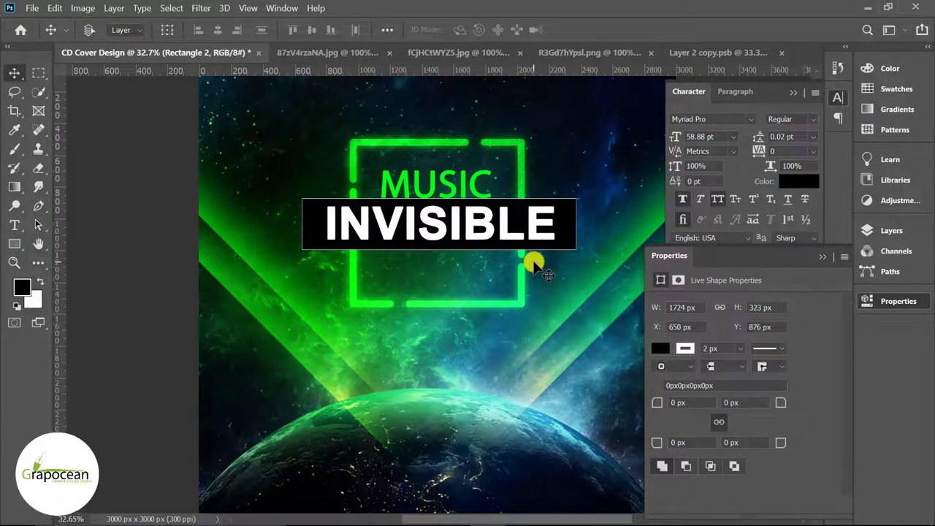
{"action": "scroll", "coordinate": [588, 228], "scroll_direction": "up", "scroll_amount": 2}
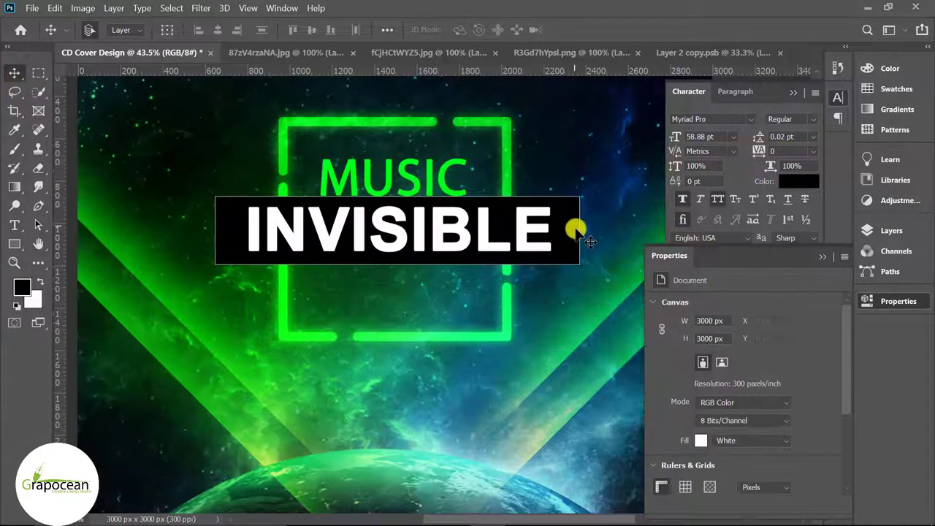
{"action": "left_click_drag", "start_coordinate": [574, 226], "coordinate": [518, 255]}
{"action": "left_click", "coordinate": [547, 242]}
{"action": "scroll", "coordinate": [545, 313], "scroll_direction": "down", "scroll_amount": 3}
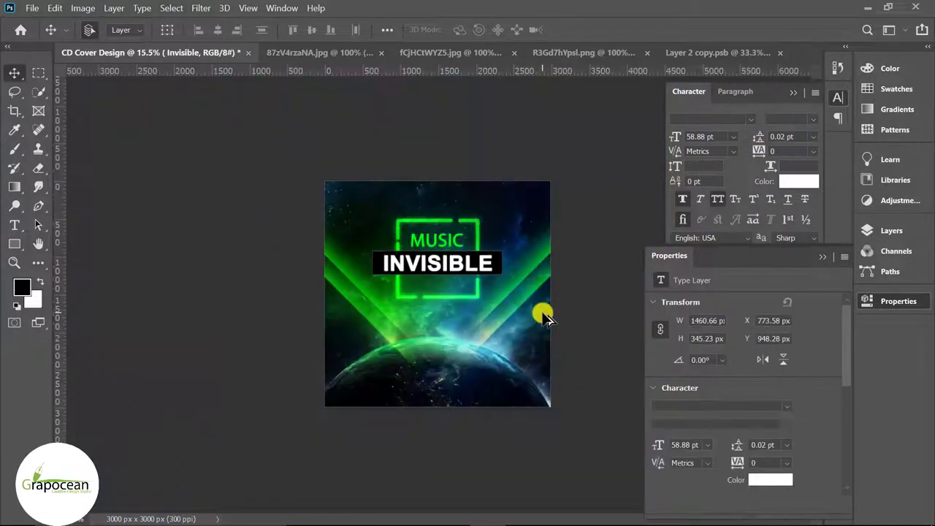
{"action": "scroll", "coordinate": [486, 261], "scroll_direction": "up", "scroll_amount": 2}
{"action": "scroll", "coordinate": [491, 241], "scroll_direction": "up", "scroll_amount": 2}
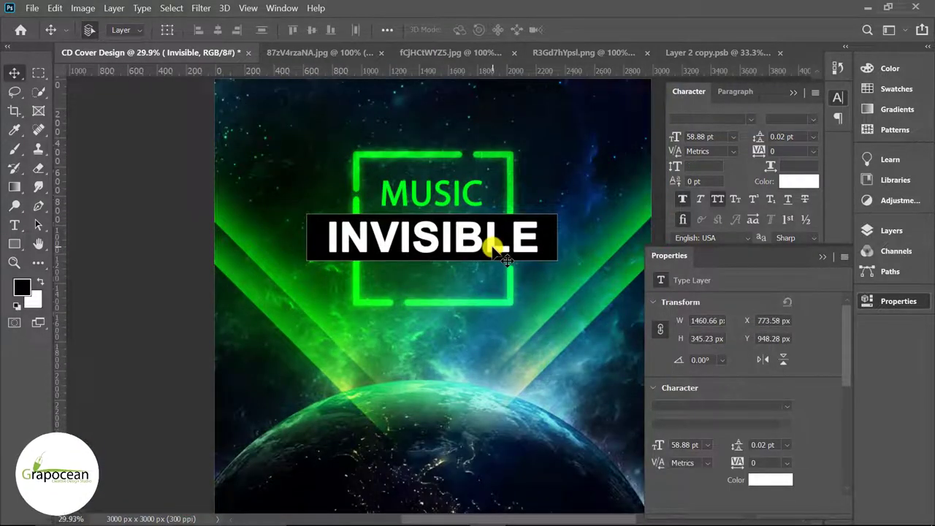
Nudge the INVISIBLE text down and back up to fine-tune its position
{"action": "key", "text": "Down"}
{"action": "key", "text": "Down"}
{"action": "key", "text": "Down"}
{"action": "key", "text": "Up"}
{"action": "key", "text": "Up"}
{"action": "key", "text": "Up"}
{"action": "scroll", "coordinate": [464, 335], "scroll_direction": "down", "scroll_amount": 3}
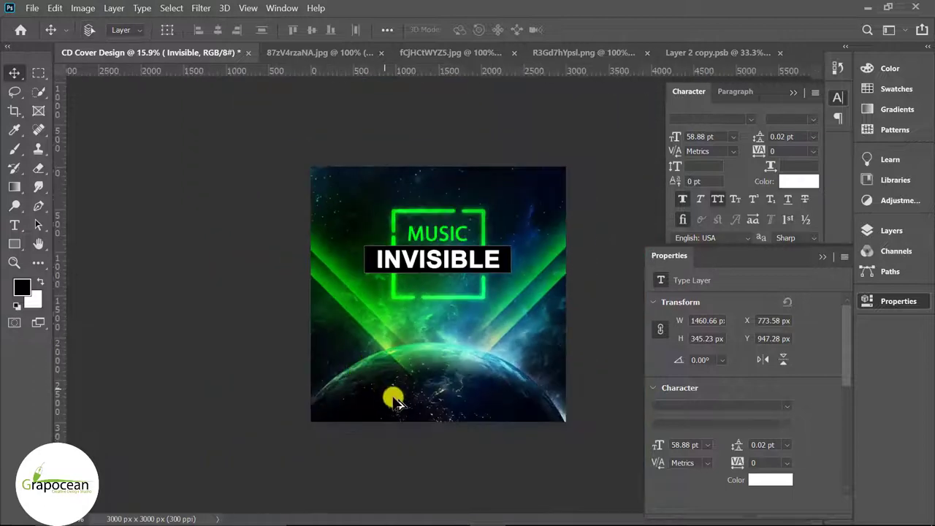
{"action": "scroll", "coordinate": [545, 434], "scroll_direction": "down", "scroll_amount": 1}
{"action": "scroll", "coordinate": [545, 433], "scroll_direction": "up", "scroll_amount": 1}
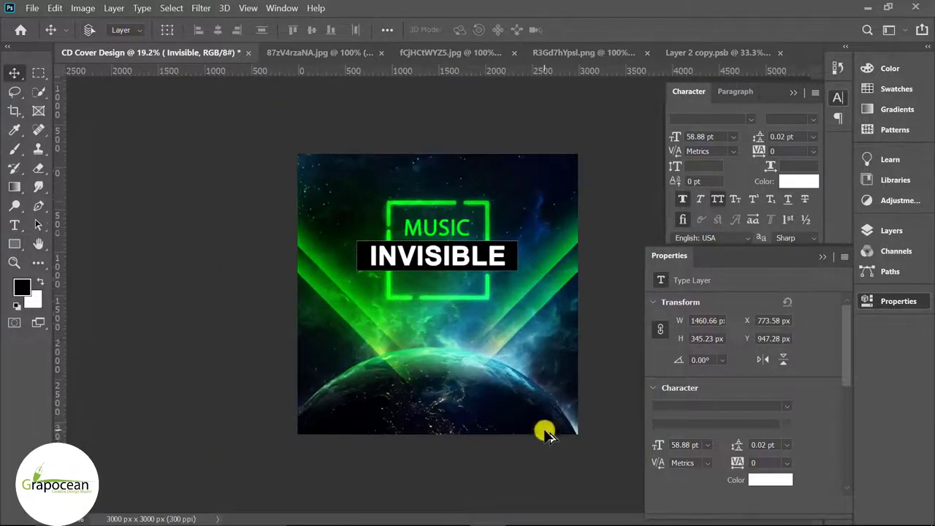
{"action": "scroll", "coordinate": [543, 431], "scroll_direction": "up", "scroll_amount": 1}
{"action": "scroll", "coordinate": [480, 382], "scroll_direction": "up", "scroll_amount": 1}
Type 2021 below INVISIBLE and set it in the Aldivaro font
{"action": "left_click", "coordinate": [14, 226]}
{"action": "left_click", "coordinate": [421, 272]}
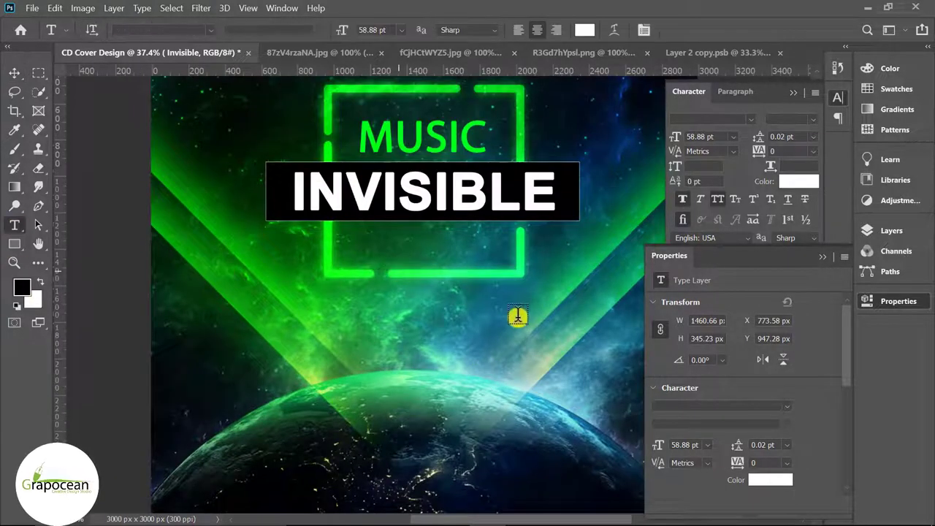
{"action": "key", "text": "BackSpace"}
{"action": "type", "text": "2021"}
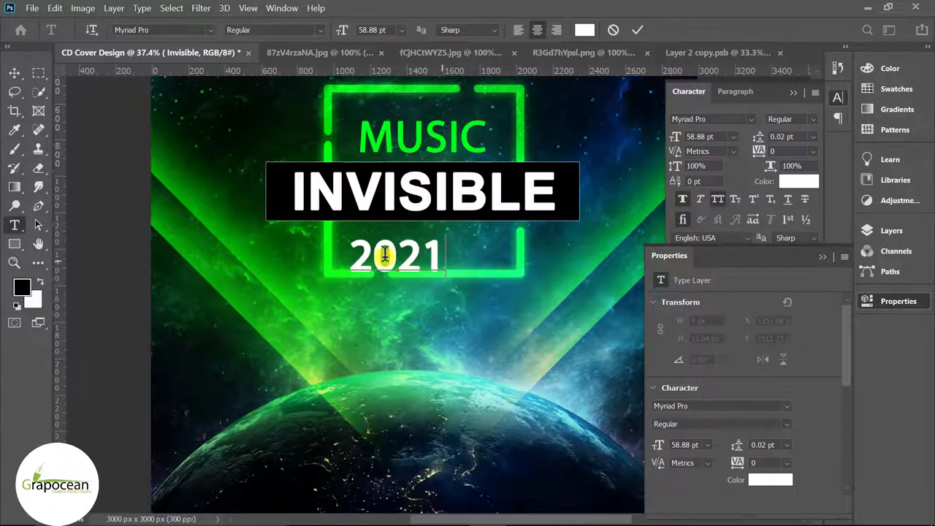
{"action": "key", "text": "ctrl+a"}
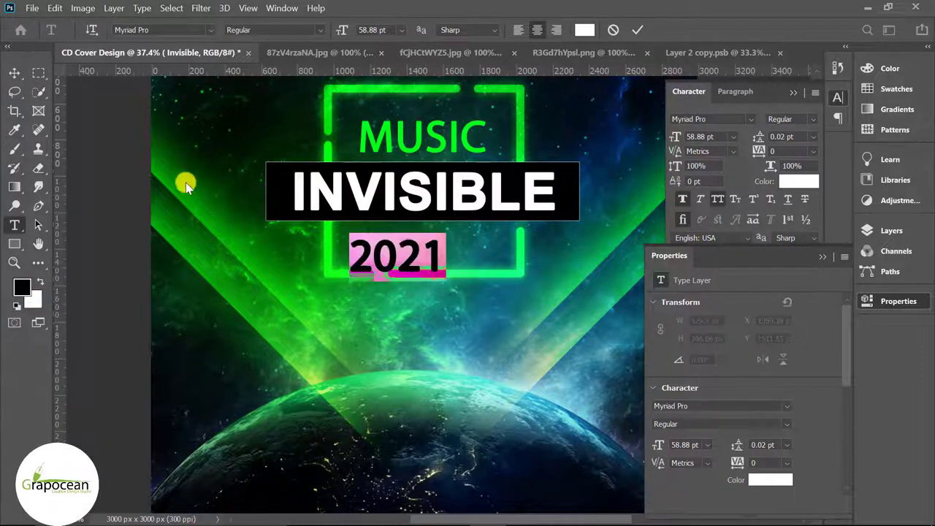
{"action": "left_click", "coordinate": [209, 30]}
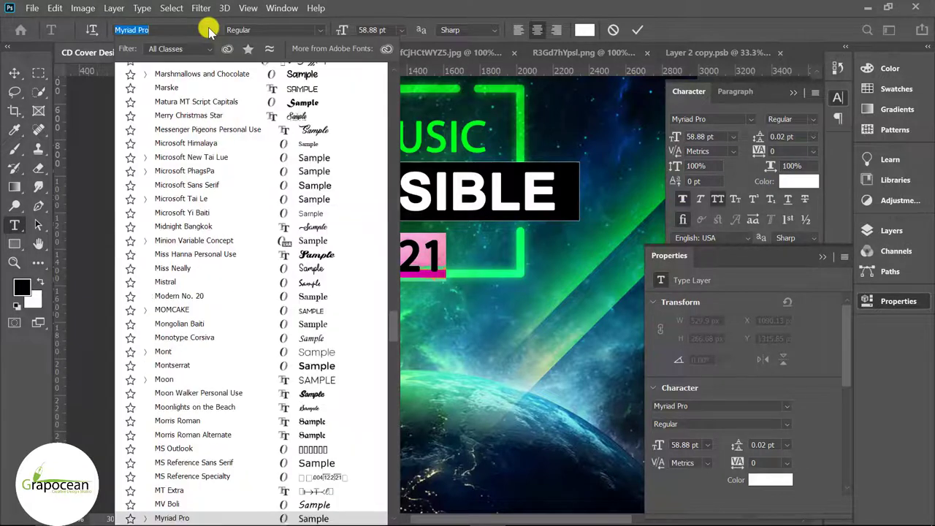
{"action": "left_click_drag", "start_coordinate": [414, 325], "coordinate": [410, 69]}
{"action": "left_click", "coordinate": [316, 104]}
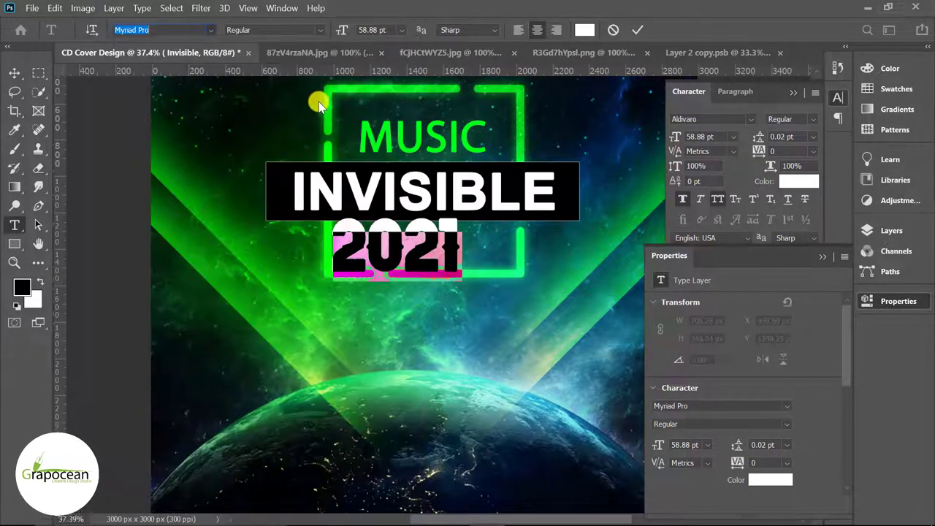
Shift 2021 slightly right beneath the bar, then select the black INVISIBLE bar
{"action": "left_click", "coordinate": [14, 72]}
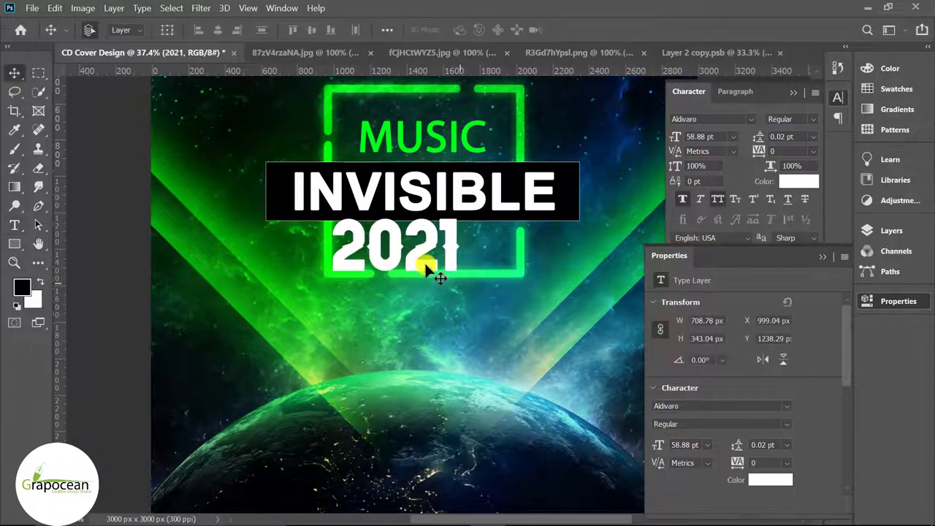
{"action": "left_click_drag", "start_coordinate": [427, 269], "coordinate": [453, 269]}
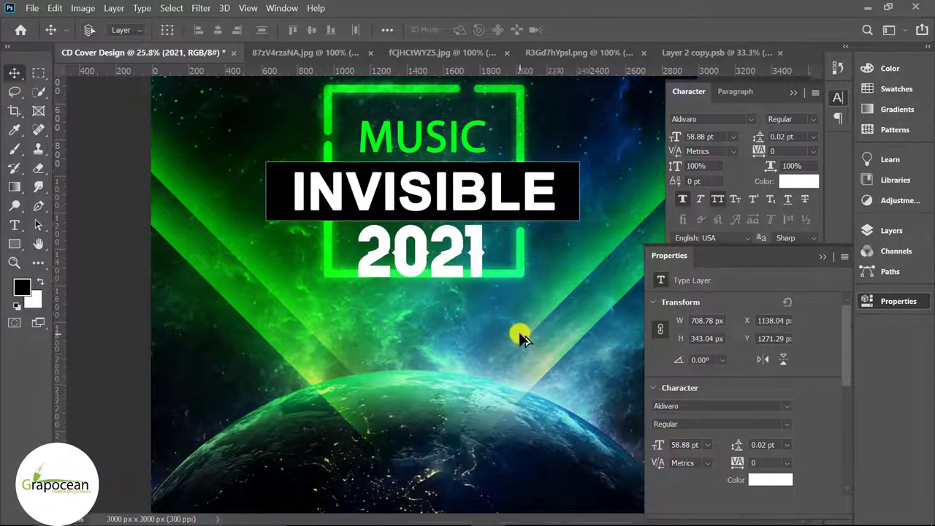
{"action": "scroll", "coordinate": [519, 333], "scroll_direction": "down", "scroll_amount": 3}
{"action": "scroll", "coordinate": [519, 332], "scroll_direction": "down", "scroll_amount": 2}
{"action": "scroll", "coordinate": [448, 343], "scroll_direction": "up", "scroll_amount": 2}
{"action": "scroll", "coordinate": [448, 341], "scroll_direction": "up", "scroll_amount": 2}
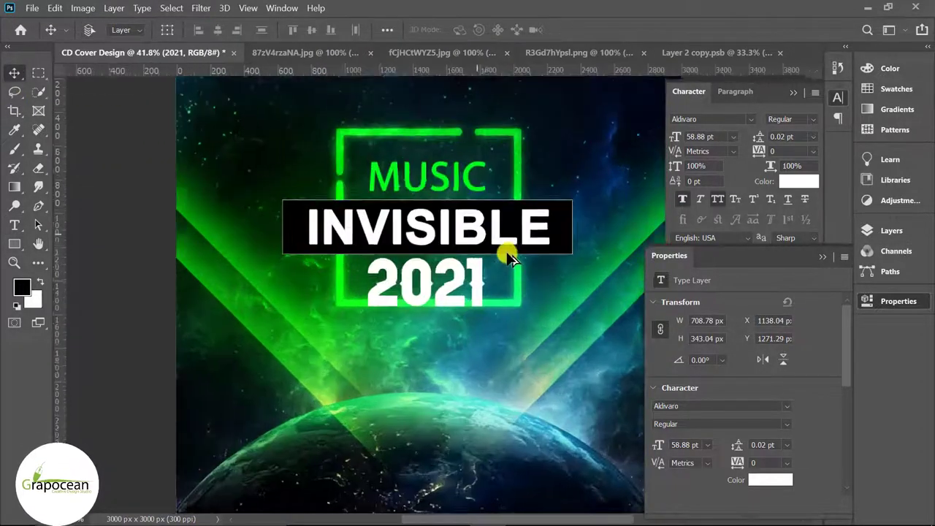
{"action": "scroll", "coordinate": [505, 255], "scroll_direction": "up", "scroll_amount": 1}
{"action": "left_click", "coordinate": [506, 199]}
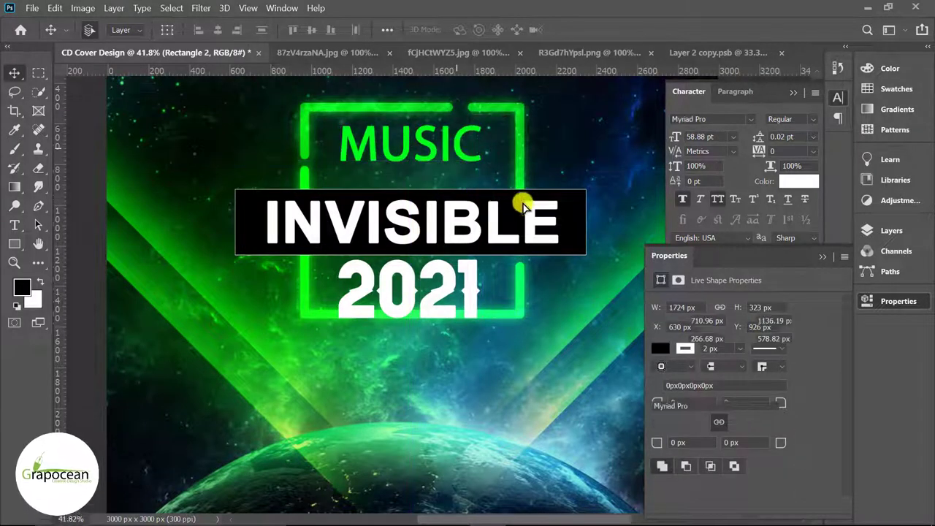
Raise INVISIBLE and its black bar slightly, and nudge 2021 up just beneath them
{"action": "left_click_drag", "start_coordinate": [522, 202], "coordinate": [507, 183]}
{"action": "left_click_drag", "start_coordinate": [574, 248], "coordinate": [568, 221]}
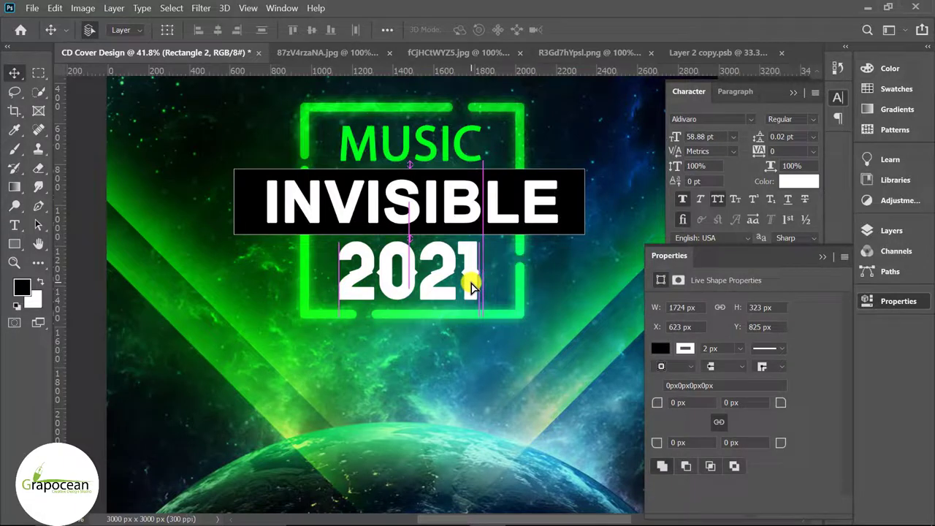
{"action": "left_click_drag", "start_coordinate": [471, 286], "coordinate": [470, 282]}
{"action": "scroll", "coordinate": [533, 306], "scroll_direction": "down", "scroll_amount": 2}
{"action": "scroll", "coordinate": [533, 305], "scroll_direction": "down", "scroll_amount": 1}
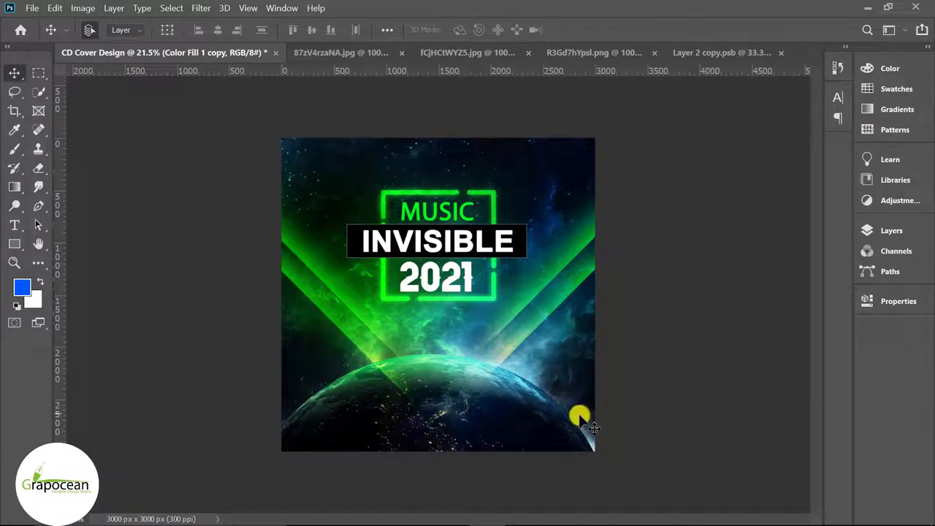
{"action": "scroll", "coordinate": [574, 422], "scroll_direction": "up", "scroll_amount": 1}
Make the Layer 2 planet rim visible again and duplicate it
{"action": "left_click", "coordinate": [891, 230]}
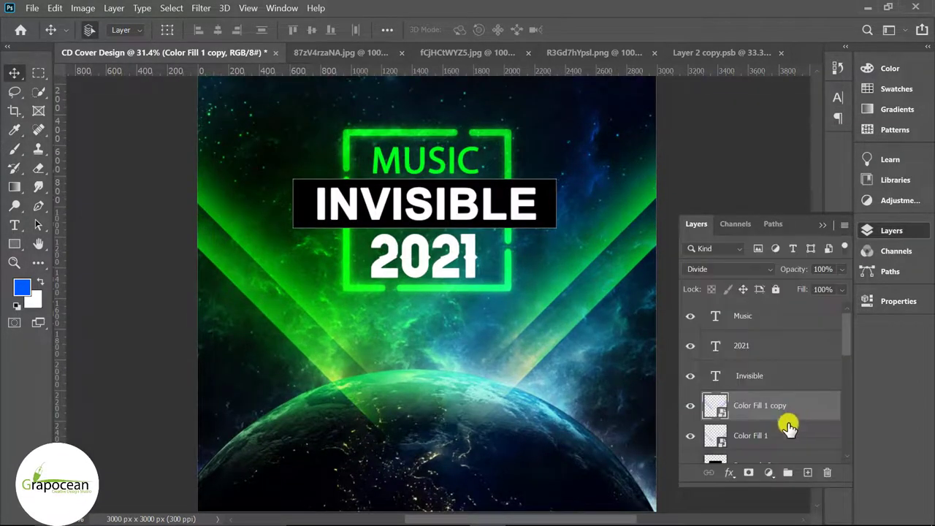
{"action": "scroll", "coordinate": [782, 420], "scroll_direction": "down", "scroll_amount": 3}
{"action": "scroll", "coordinate": [776, 418], "scroll_direction": "down", "scroll_amount": 3}
{"action": "left_click", "coordinate": [773, 394]}
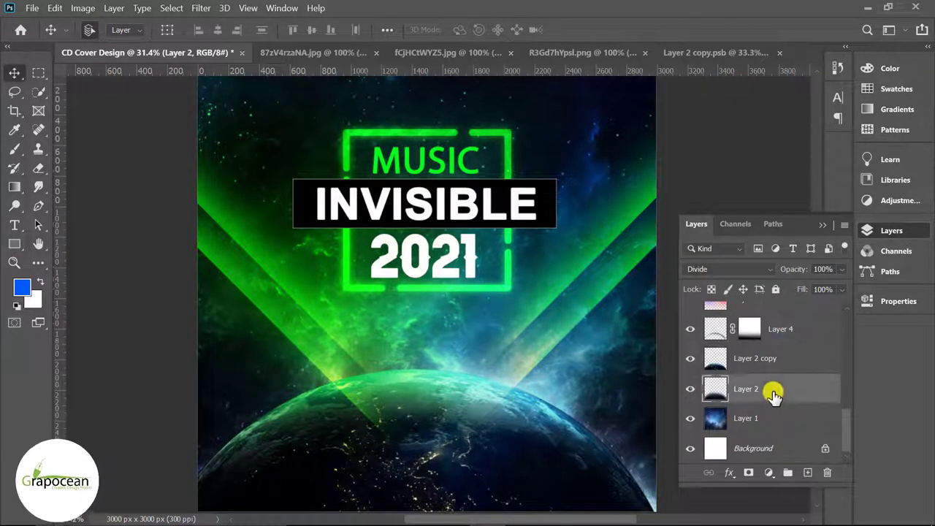
{"action": "left_click", "coordinate": [689, 388]}
{"action": "key", "text": "ctrl+j"}
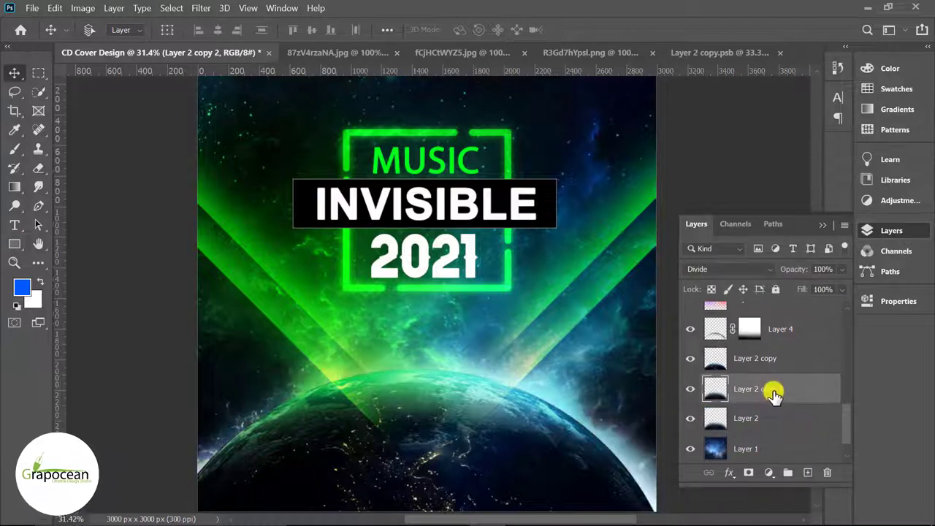
{"action": "key", "text": "ctrl+minus"}
{"action": "key", "text": "ctrl+minus"}
{"action": "key", "text": "ctrl+minus"}
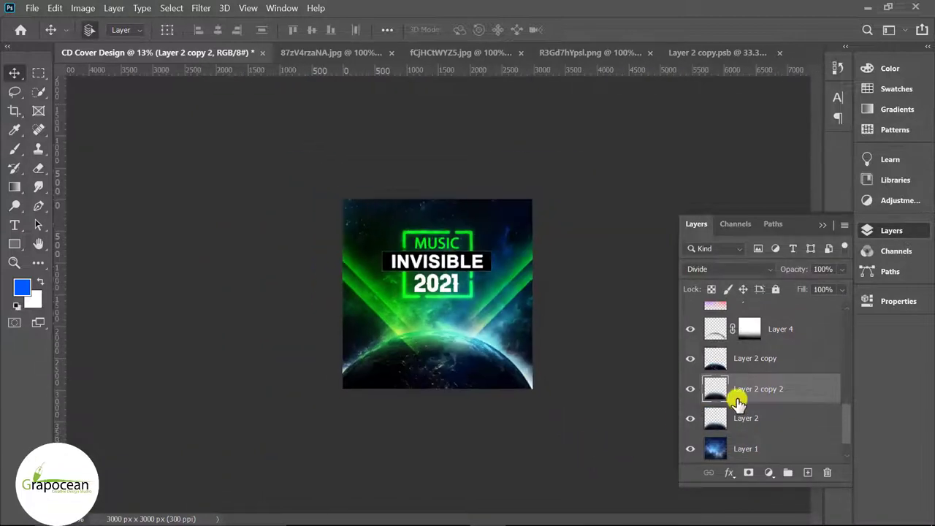
Add a layer mask to Layer 2 copy 2 and fade it with a gradient
{"action": "left_click", "coordinate": [750, 473]}
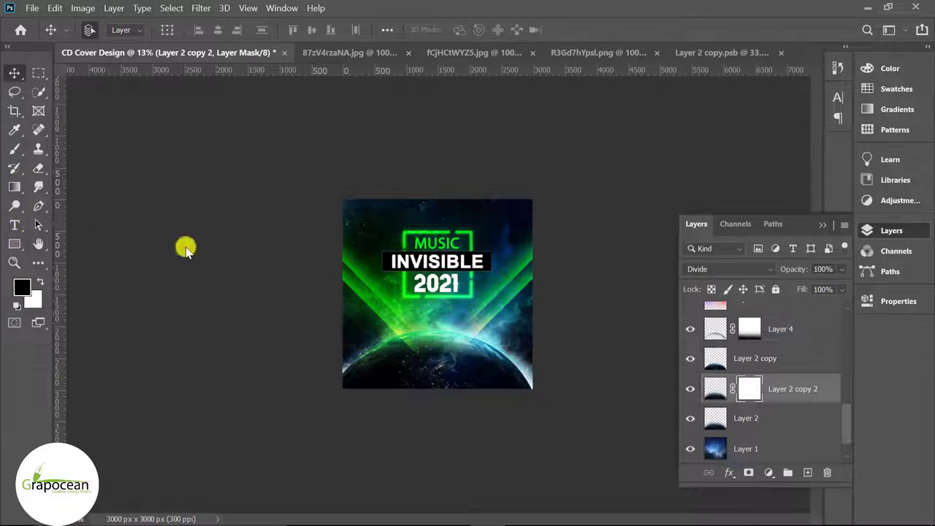
{"action": "key", "text": "g"}
{"action": "left_click_drag", "start_coordinate": [430, 365], "coordinate": [503, 349]}
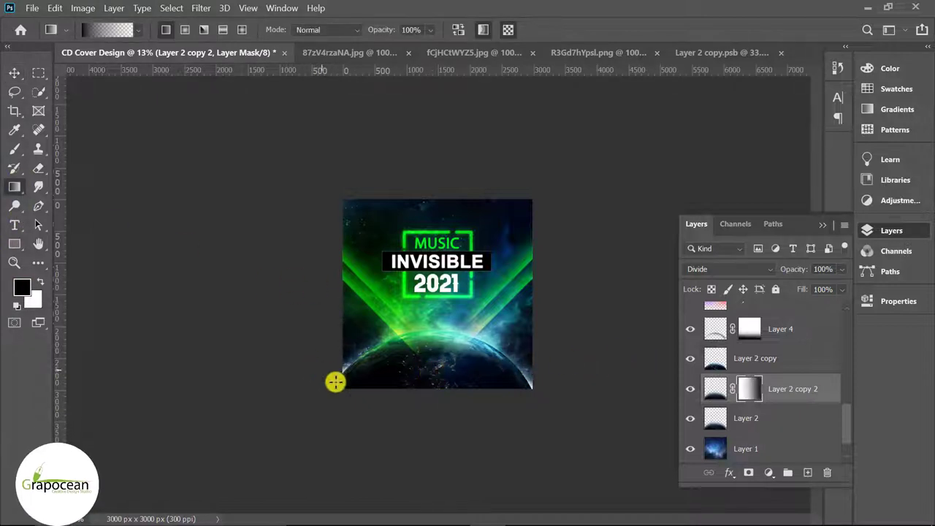
{"action": "scroll", "coordinate": [496, 371], "scroll_direction": "up", "scroll_amount": 2}
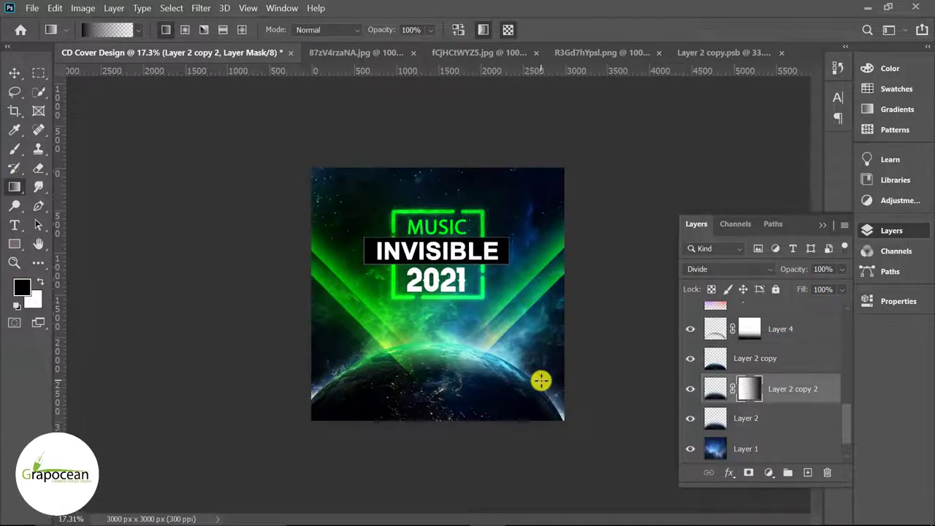
{"action": "scroll", "coordinate": [516, 397], "scroll_direction": "up", "scroll_amount": 2}
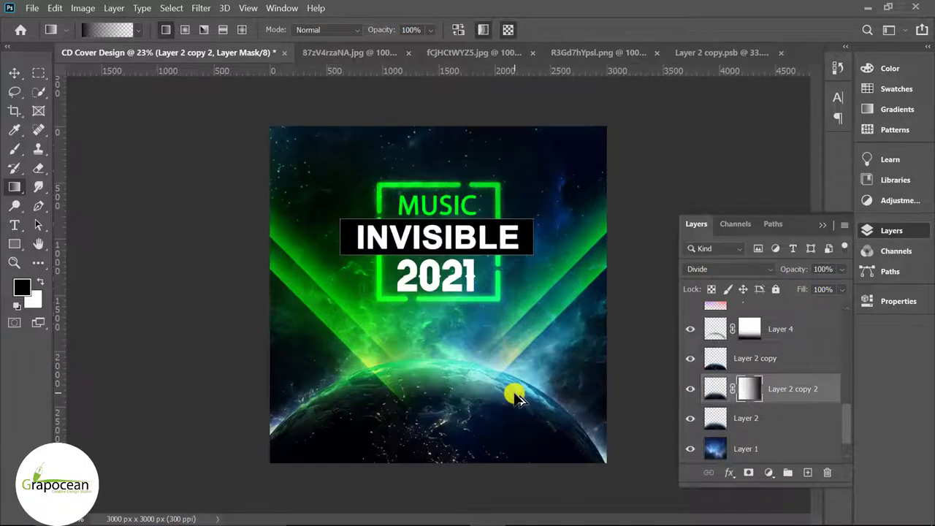
{"action": "left_click", "coordinate": [13, 225]}
Type the MUSIC COVER DESIGN BY GRAPOCEAN credit at 21.88 pt and move its layer to the top
{"action": "left_click", "coordinate": [393, 437]}
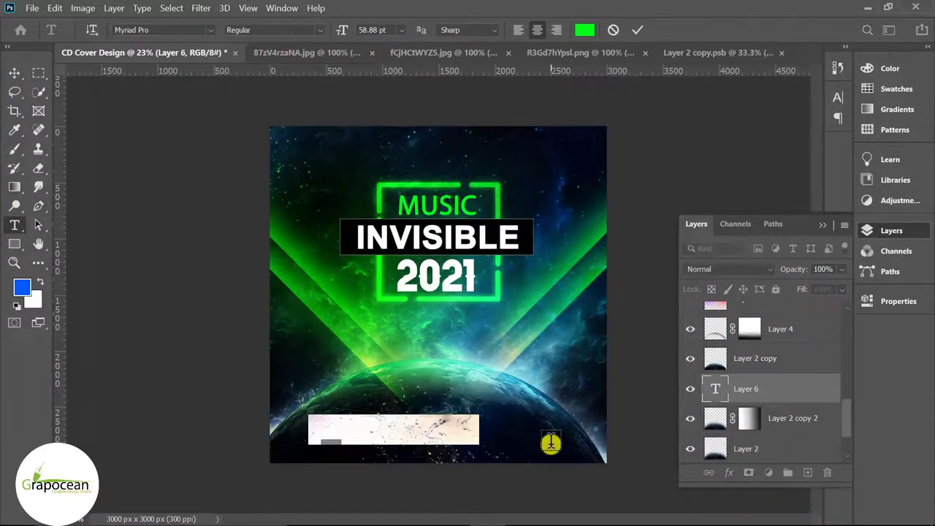
{"action": "key", "text": "BackSpace"}
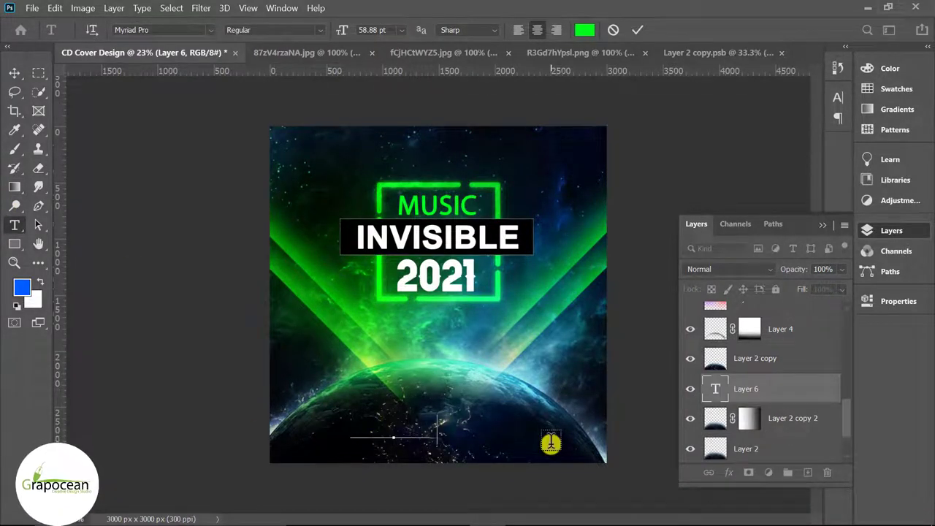
{"action": "type", "text": "A"}
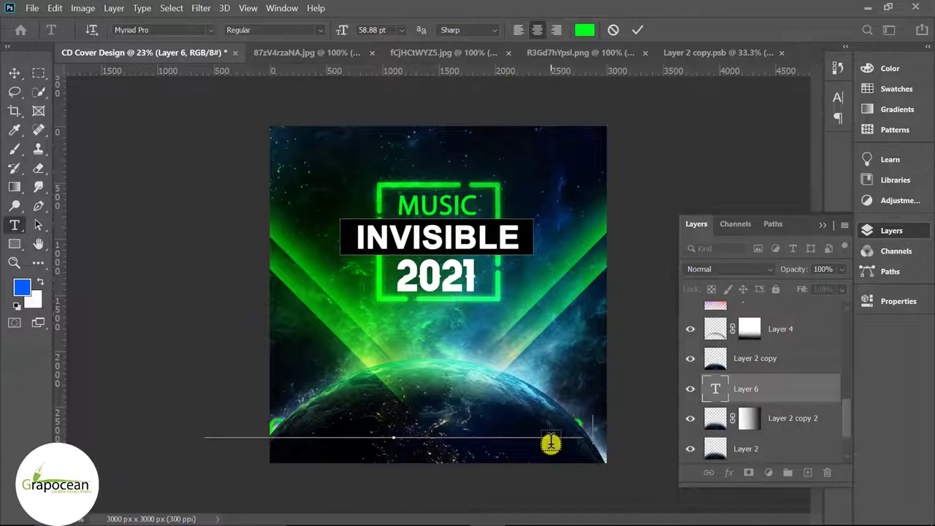
{"action": "type", "text": "CE"}
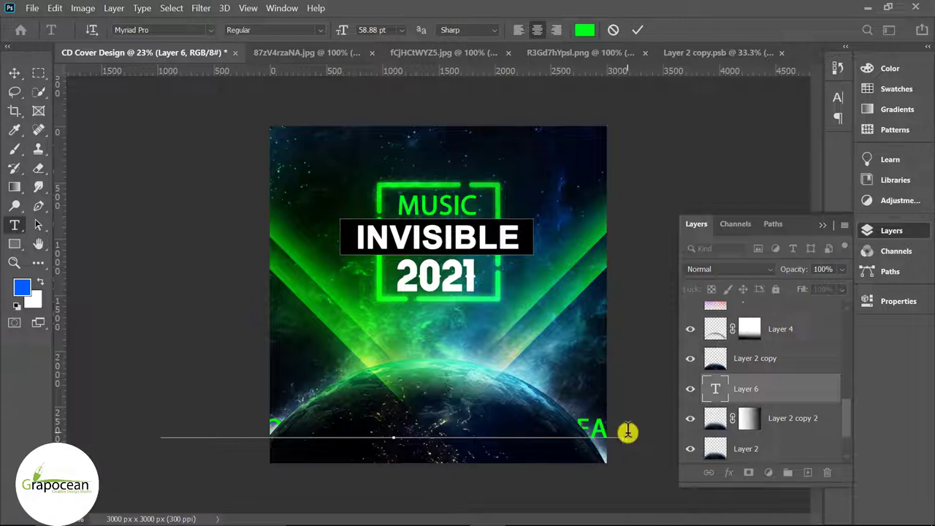
{"action": "key", "text": "ctrl+a"}
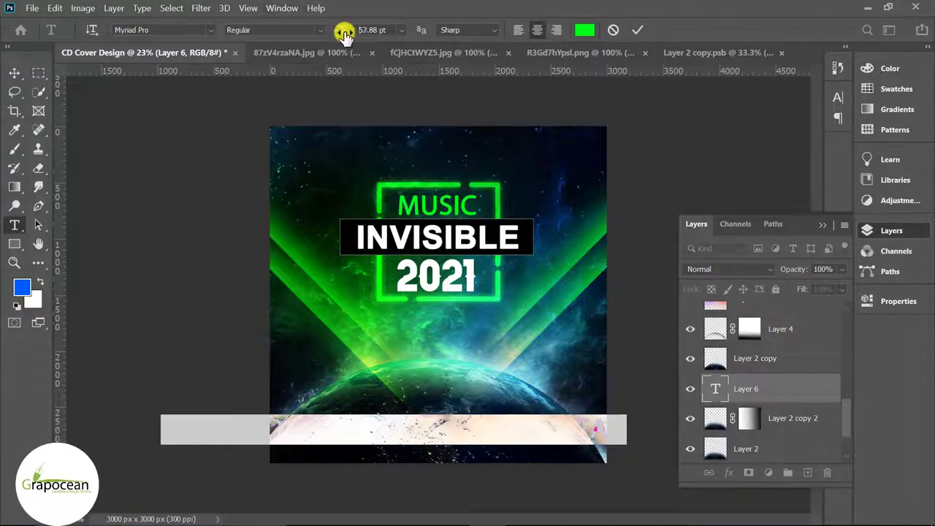
{"action": "left_click_drag", "start_coordinate": [343, 34], "coordinate": [308, 34]}
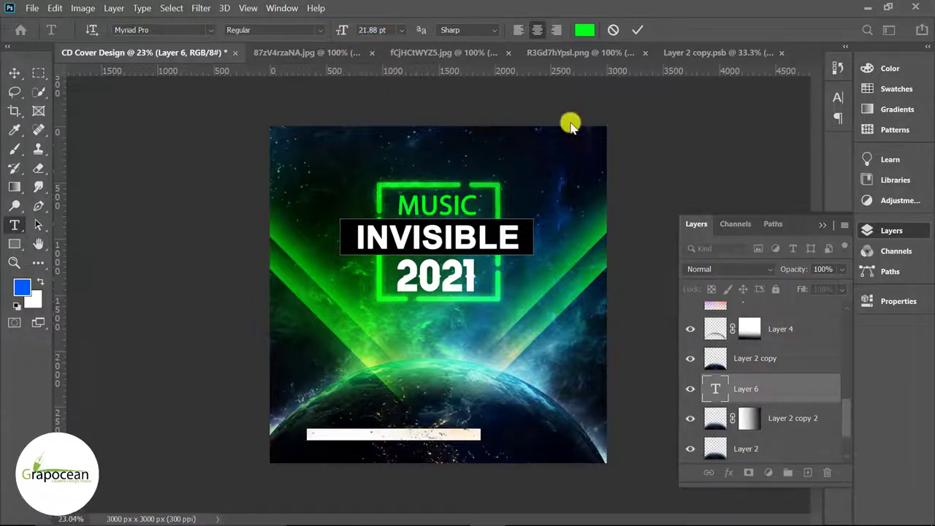
{"action": "mouse_move", "coordinate": [789, 386]}
{"action": "left_mouse_down"}
{"action": "mouse_move", "coordinate": [783, 234]}
{"action": "mouse_move", "coordinate": [756, 312]}
{"action": "left_mouse_up"}
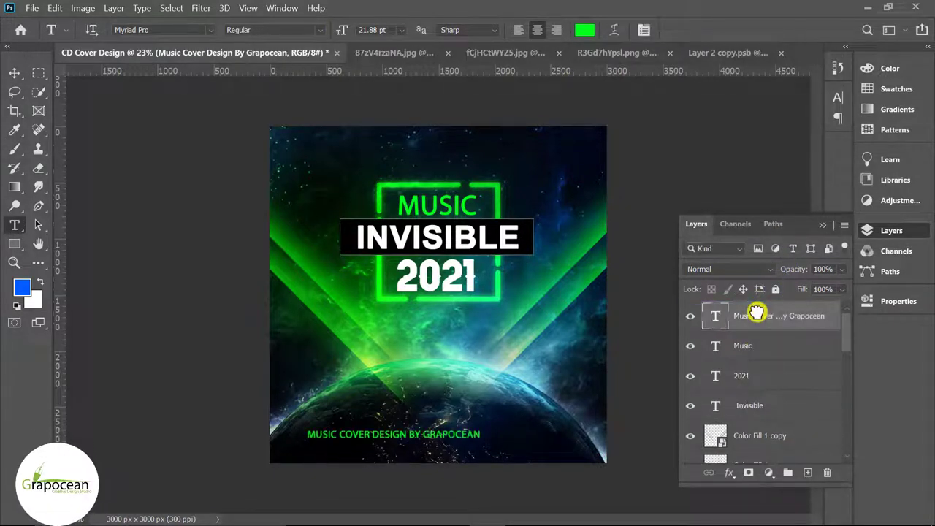
Centre the credit line along the bottom edge of the cover
{"action": "left_click", "coordinate": [14, 73]}
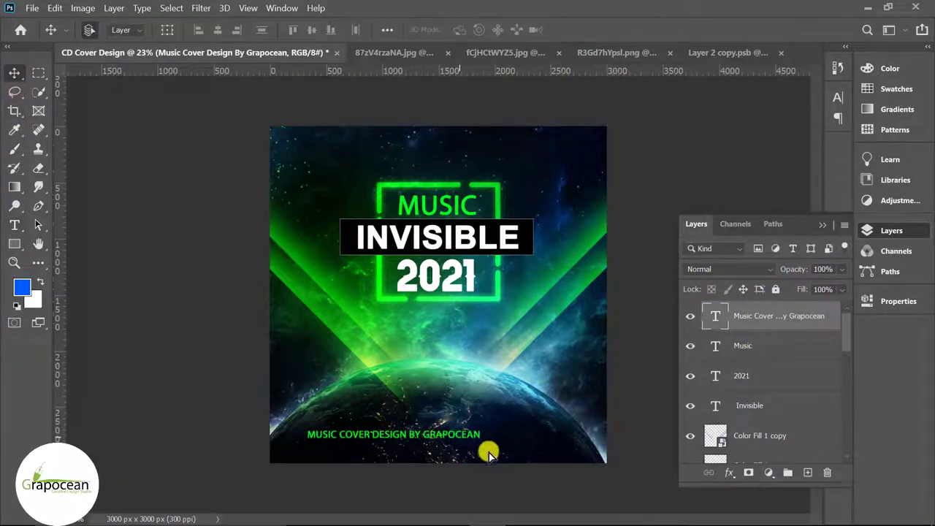
{"action": "left_click_drag", "start_coordinate": [489, 453], "coordinate": [505, 459]}
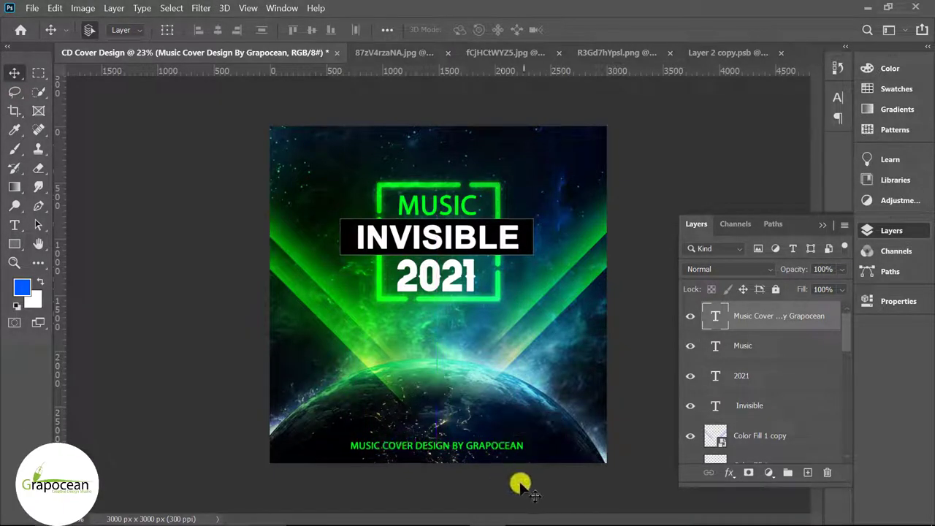
{"action": "left_click", "coordinate": [14, 225]}
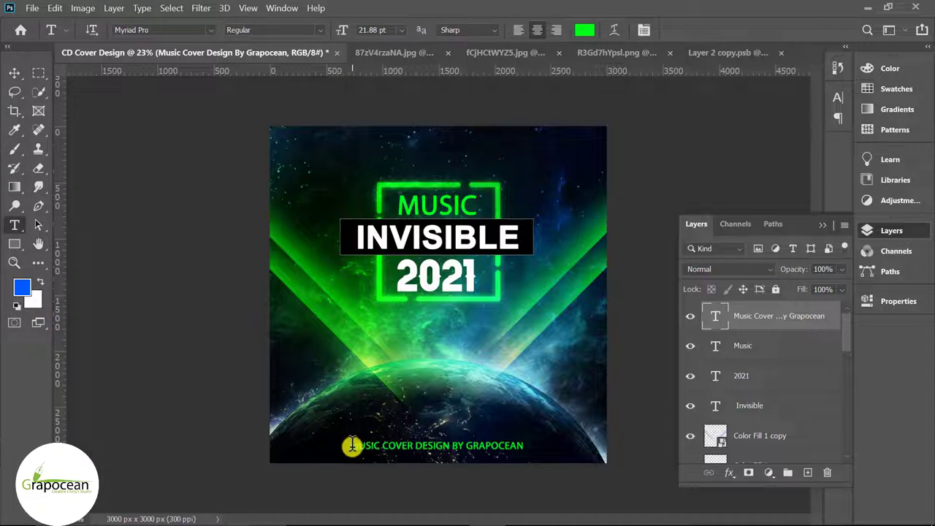
{"action": "left_click_drag", "start_coordinate": [351, 447], "coordinate": [621, 449]}
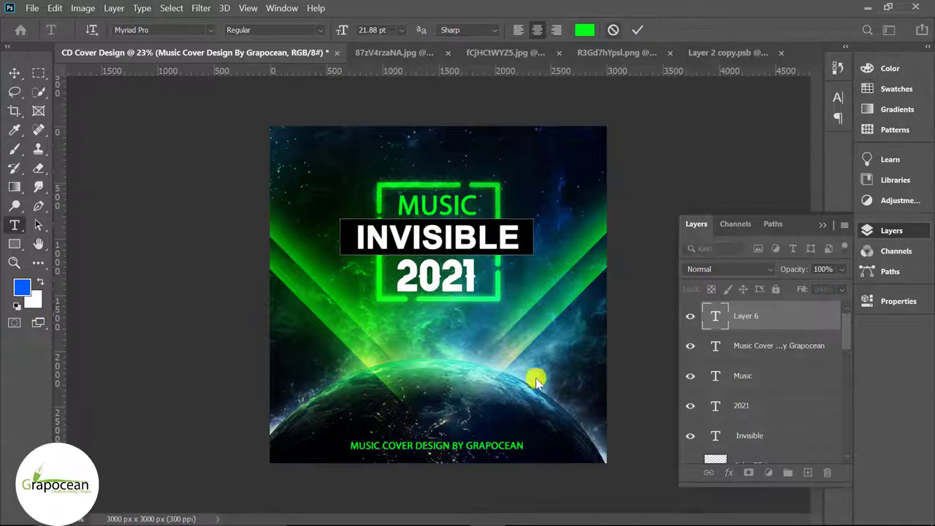
Change the bottom credit text colour to white #ffffff
{"action": "key", "text": "Escape"}
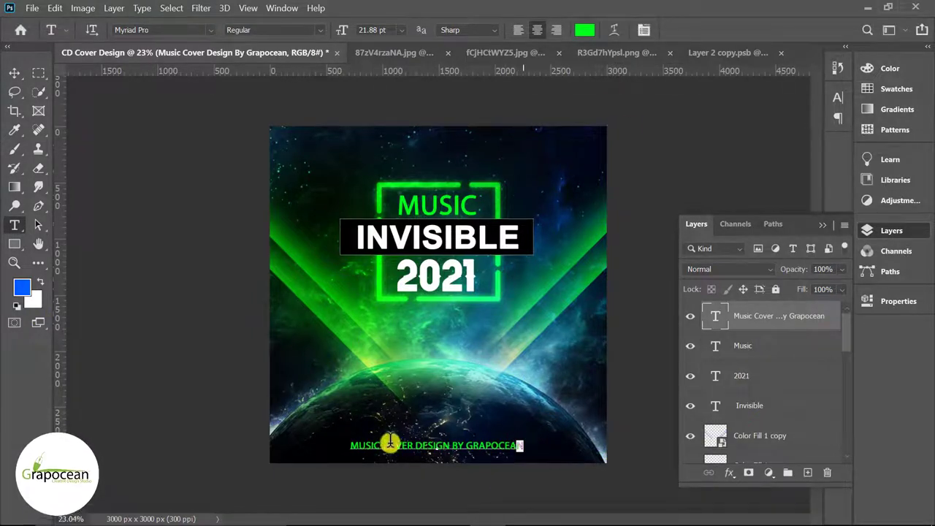
{"action": "left_click", "coordinate": [525, 445]}
{"action": "key", "text": "ctrl+a"}
{"action": "left_click", "coordinate": [585, 30]}
{"action": "type", "text": "ffffff"}
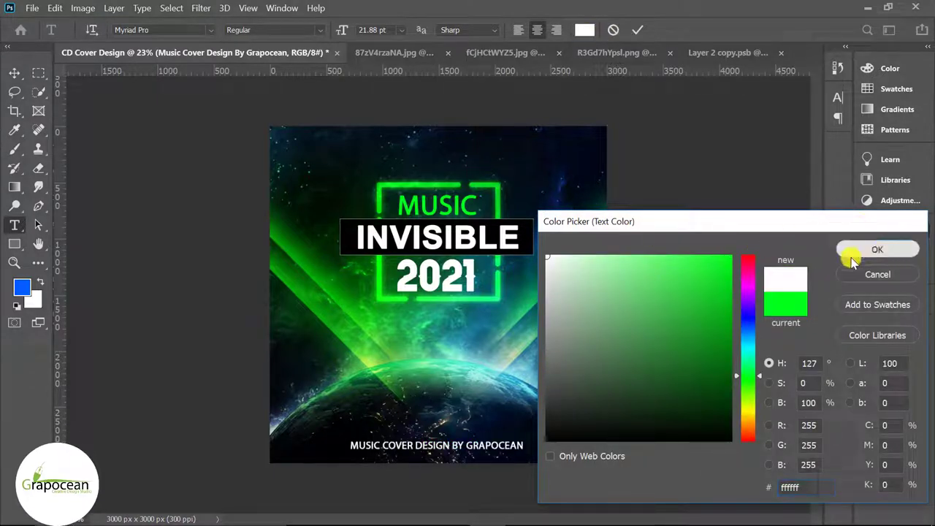
{"action": "left_click", "coordinate": [878, 249]}
{"action": "left_click", "coordinate": [14, 73]}
Select Layer 5, toggle the Layer 4 glow's visibility, and zoom in on the cover
{"action": "scroll", "coordinate": [767, 380], "scroll_direction": "down", "scroll_amount": 5}
{"action": "left_click", "coordinate": [822, 436]}
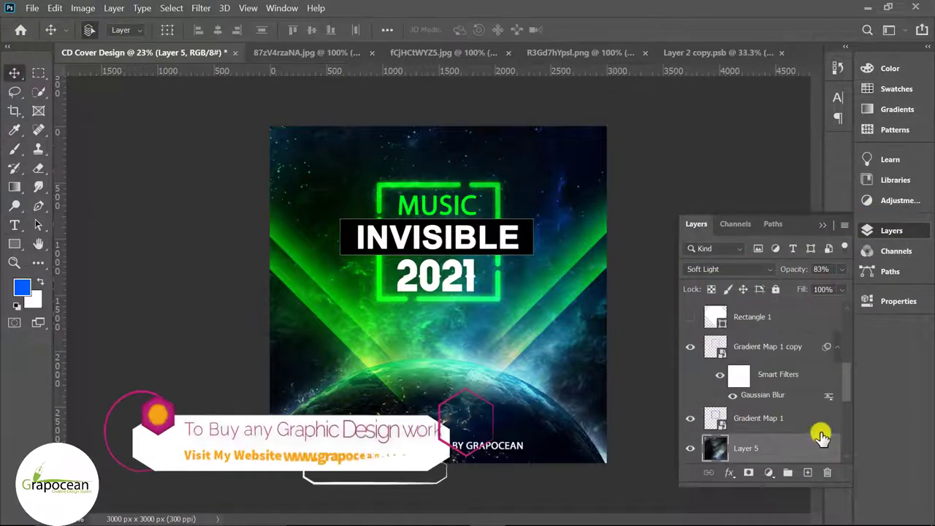
{"action": "scroll", "coordinate": [758, 441], "scroll_direction": "down", "scroll_amount": 5}
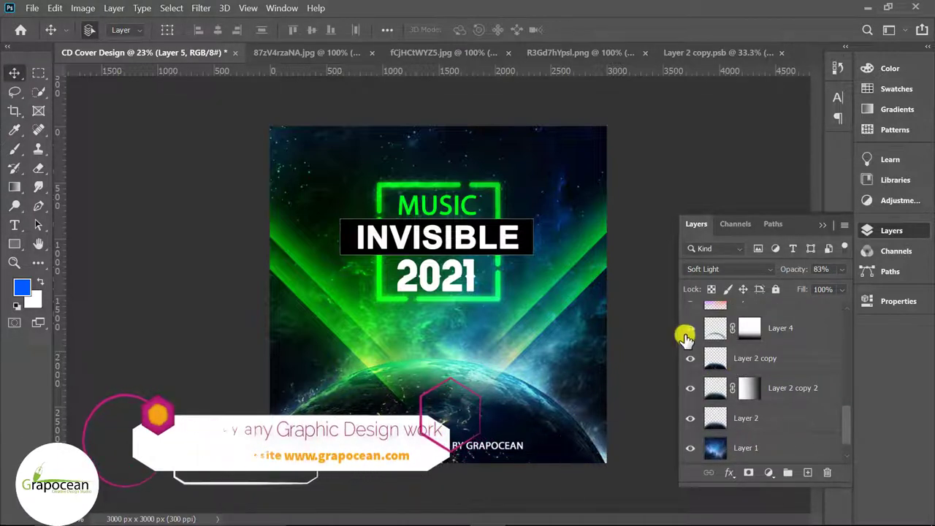
{"action": "left_click", "coordinate": [690, 328]}
{"action": "left_click", "coordinate": [793, 329]}
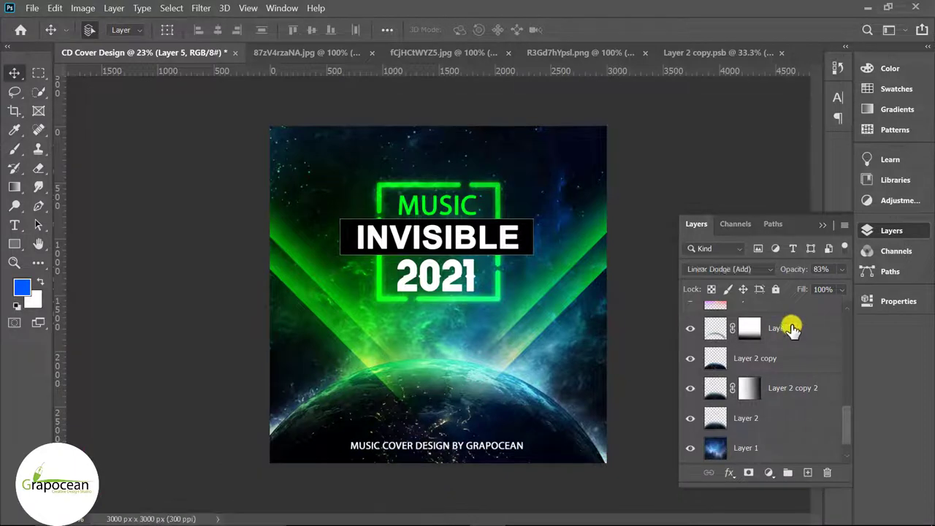
{"action": "left_click", "coordinate": [793, 329]}
{"action": "left_click", "coordinate": [690, 329]}
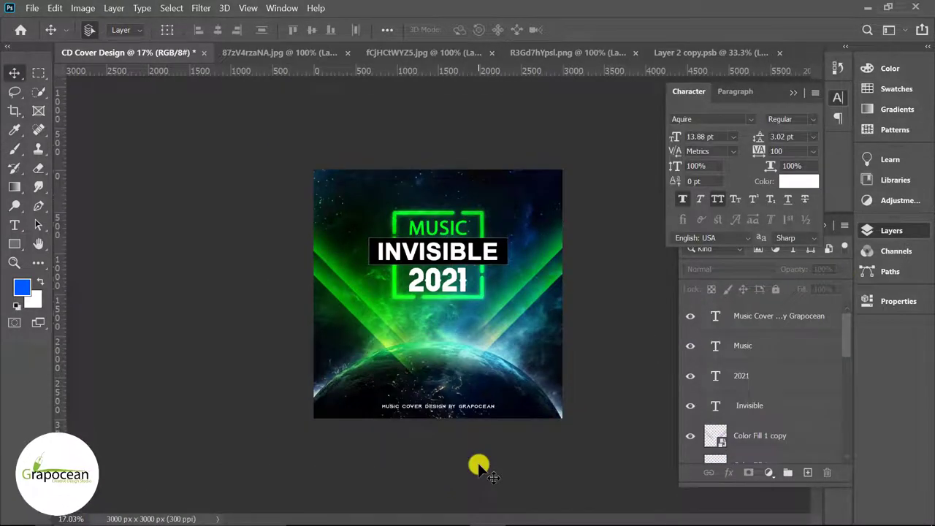
{"action": "key", "text": "ctrl+plus"}
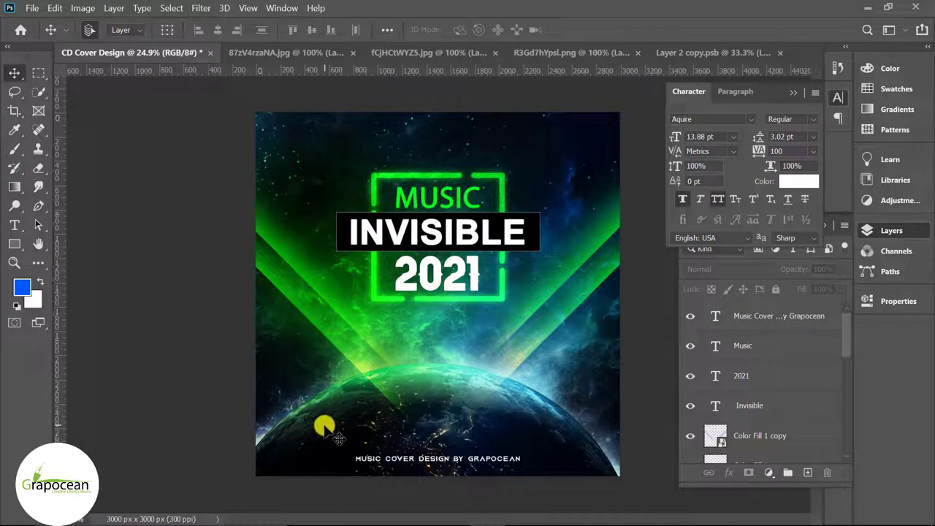
{"action": "right_click", "coordinate": [15, 245]}
{"action": "left_click", "coordinate": [66, 242]}
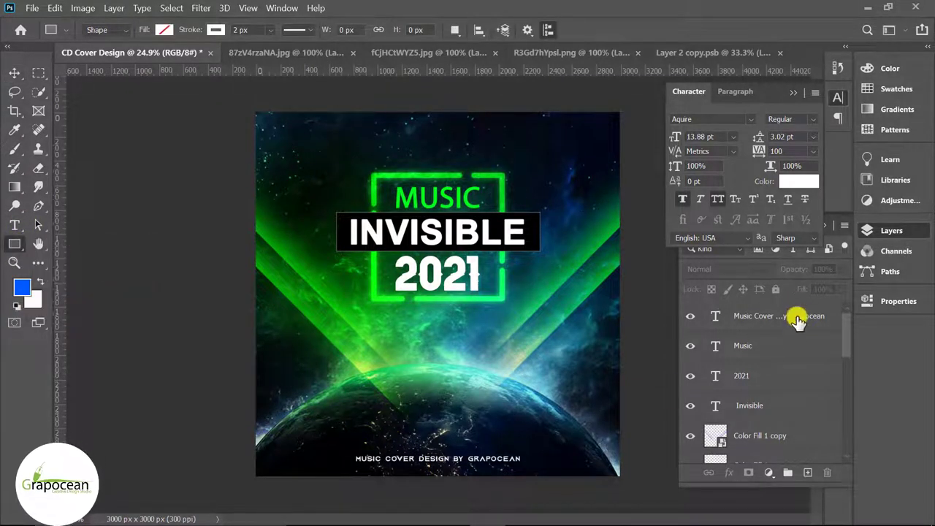
Draw a thin white rectangle (Rectangle 3, 21 × 1008 px) with no outline over the left beam
{"action": "left_click", "coordinate": [807, 473]}
{"action": "mouse_move", "coordinate": [316, 278]}
{"action": "left_mouse_down"}
{"action": "mouse_move", "coordinate": [328, 400]}
{"action": "mouse_move", "coordinate": [320, 400]}
{"action": "left_mouse_up"}
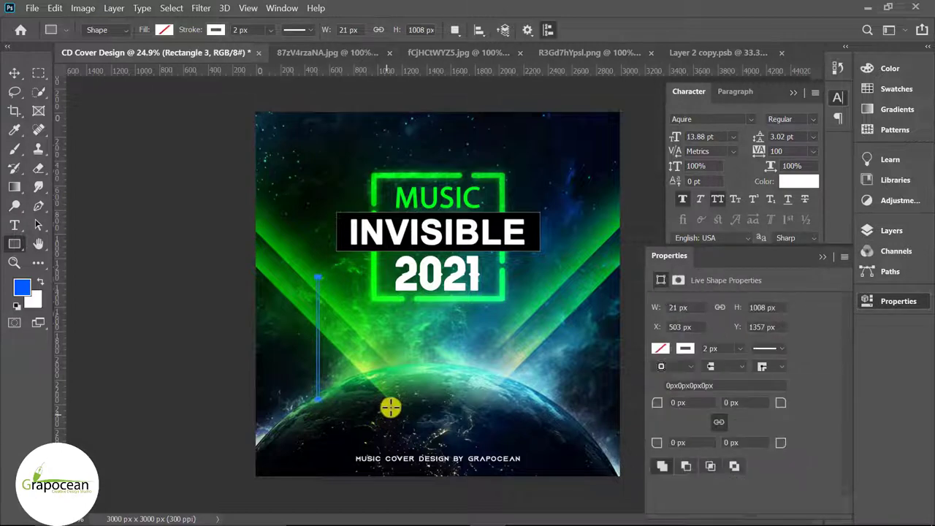
{"action": "left_click", "coordinate": [216, 30]}
{"action": "left_click", "coordinate": [129, 58]}
{"action": "left_click", "coordinate": [164, 30]}
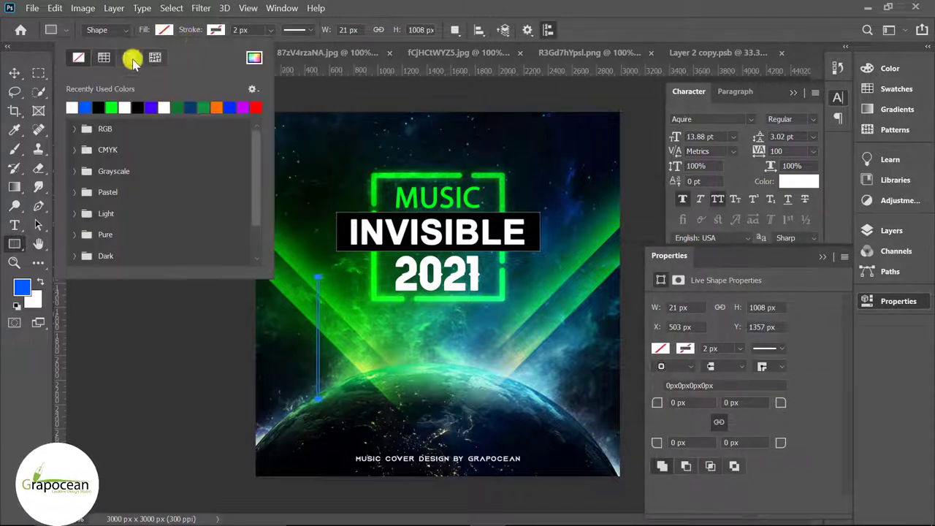
{"action": "left_click", "coordinate": [15, 73]}
{"action": "scroll", "coordinate": [302, 355], "scroll_direction": "up", "scroll_amount": 1}
{"action": "scroll", "coordinate": [314, 293], "scroll_direction": "up", "scroll_amount": 4}
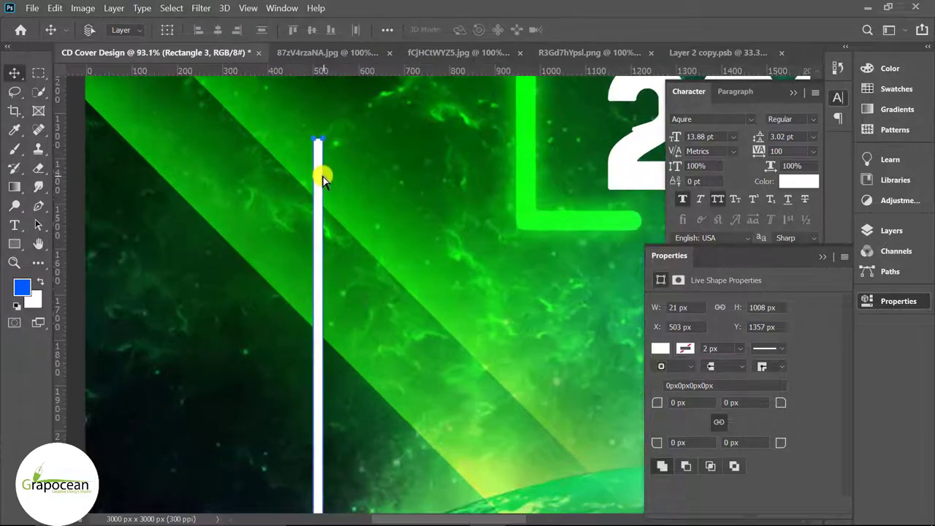
{"action": "key", "text": "ctrl+t"}
Add an anchor on the bar's top edge and pull the corner in to form a point
{"action": "scroll", "coordinate": [319, 192], "scroll_direction": "up", "scroll_amount": 1}
{"action": "scroll", "coordinate": [319, 192], "scroll_direction": "up", "scroll_amount": 4}
{"action": "scroll", "coordinate": [325, 225], "scroll_direction": "up", "scroll_amount": 1}
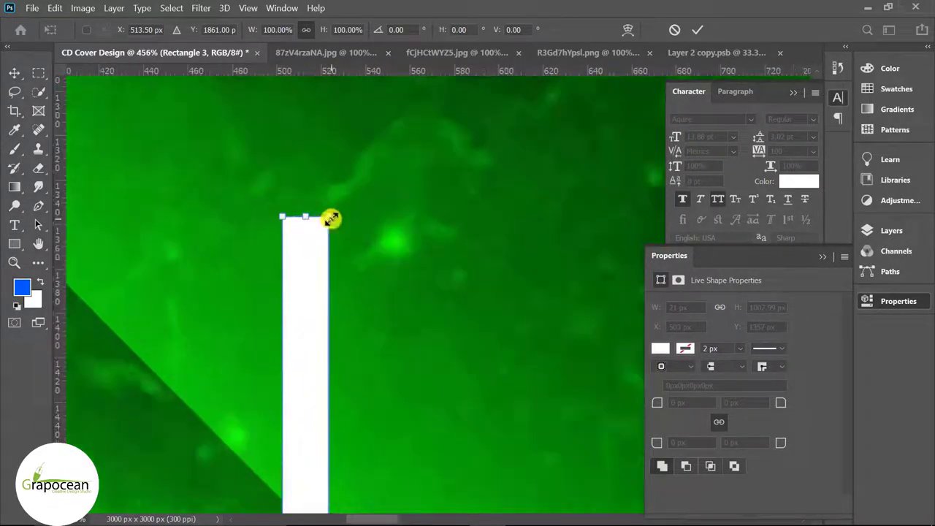
{"action": "left_click_drag", "start_coordinate": [327, 220], "coordinate": [314, 223]}
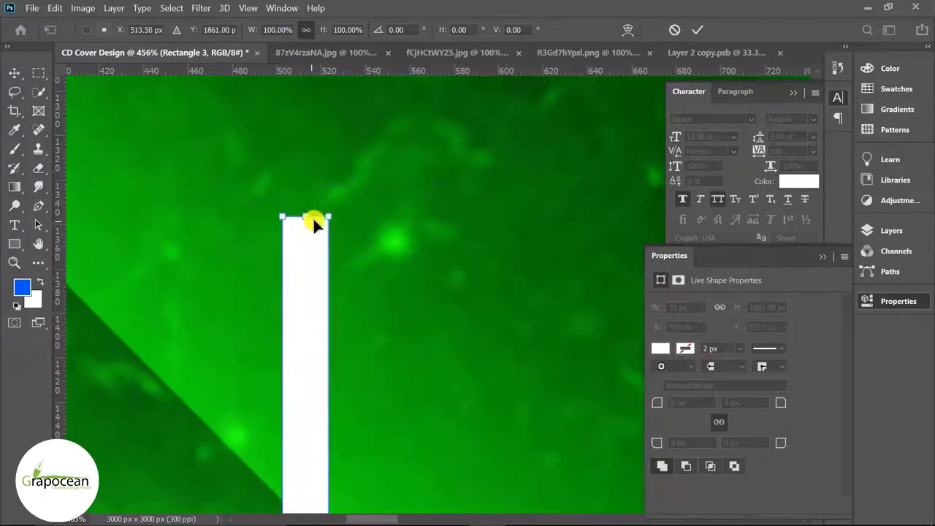
{"action": "left_click", "coordinate": [40, 207]}
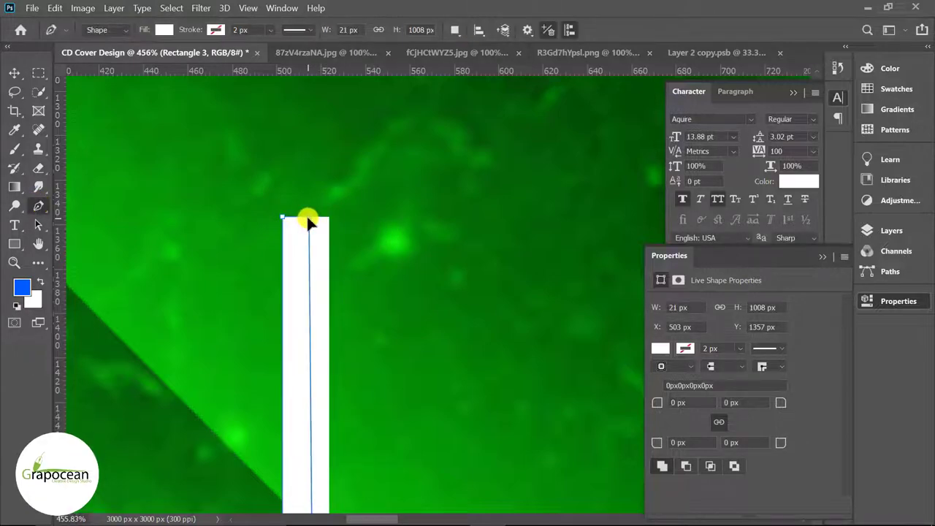
{"action": "left_click", "coordinate": [307, 216]}
{"action": "left_click", "coordinate": [473, 222]}
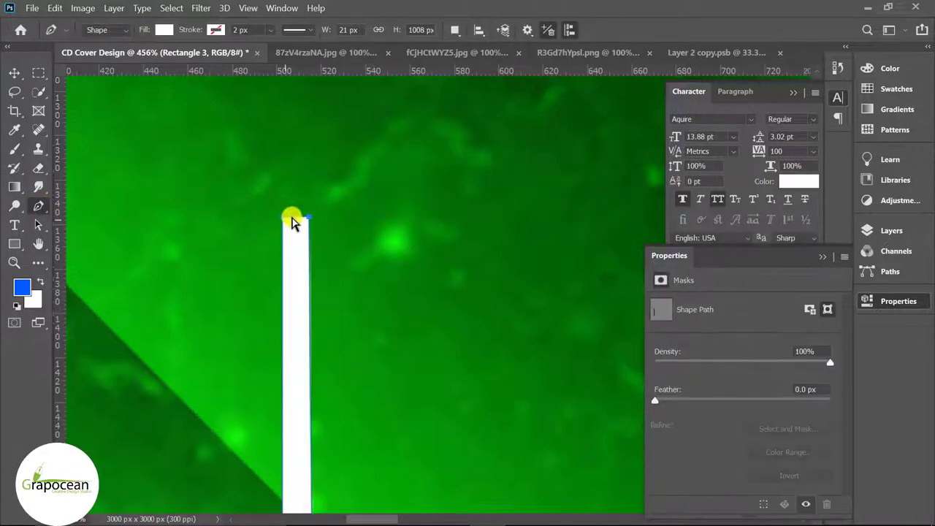
{"action": "left_click_drag", "start_coordinate": [292, 221], "coordinate": [309, 218]}
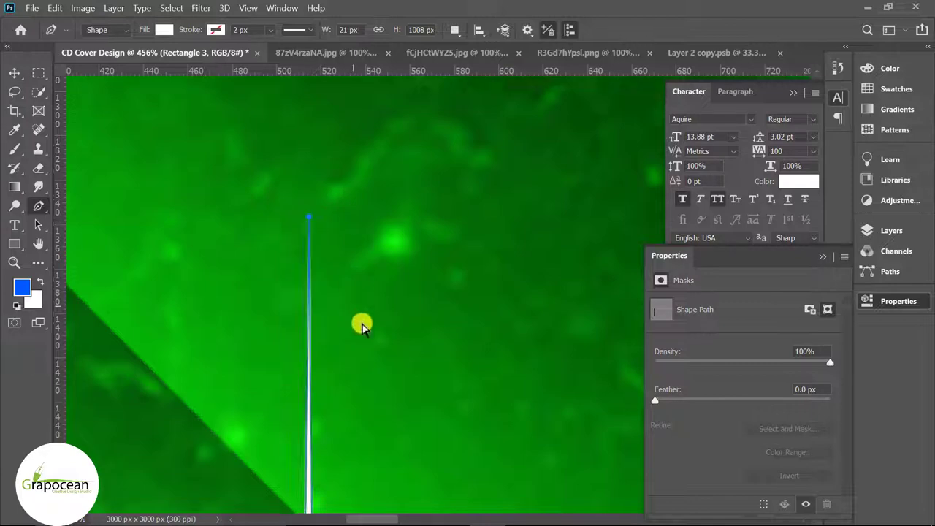
Narrow the bottom end so the bar becomes an 11 px-wide tapering streak
{"action": "scroll", "coordinate": [362, 366], "scroll_direction": "down", "scroll_amount": 2}
{"action": "scroll", "coordinate": [351, 380], "scroll_direction": "down", "scroll_amount": 2}
{"action": "scroll", "coordinate": [348, 382], "scroll_direction": "down", "scroll_amount": 2}
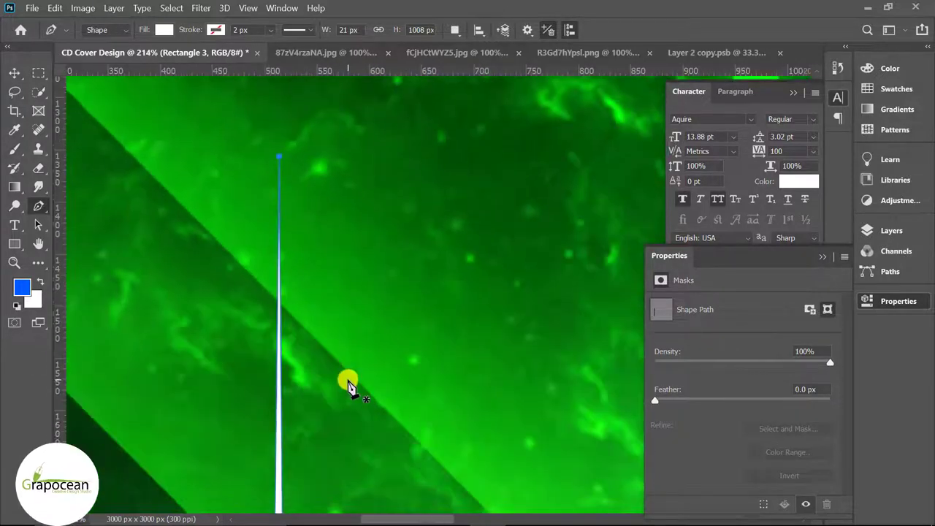
{"action": "scroll", "coordinate": [345, 383], "scroll_direction": "down", "scroll_amount": 2}
{"action": "scroll", "coordinate": [342, 383], "scroll_direction": "down", "scroll_amount": 2}
{"action": "scroll", "coordinate": [333, 387], "scroll_direction": "down", "scroll_amount": 3}
{"action": "scroll", "coordinate": [321, 424], "scroll_direction": "down", "scroll_amount": 3}
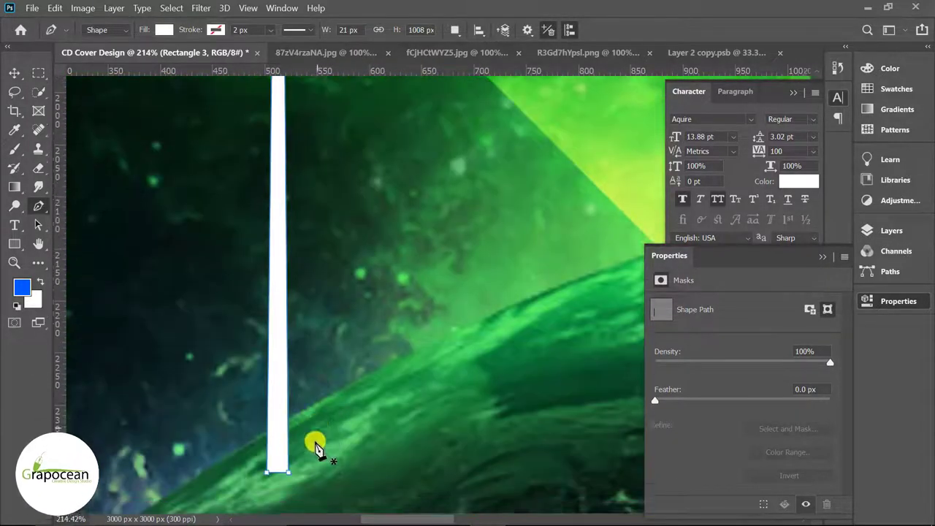
{"action": "scroll", "coordinate": [280, 394], "scroll_direction": "up", "scroll_amount": 2}
{"action": "scroll", "coordinate": [279, 389], "scroll_direction": "up", "scroll_amount": 2}
{"action": "left_click_drag", "start_coordinate": [272, 368], "coordinate": [264, 366]}
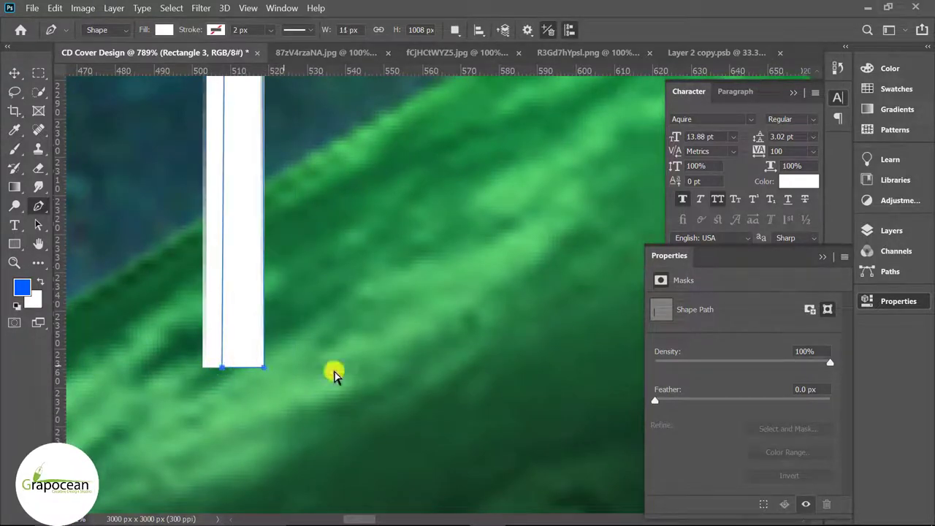
{"action": "scroll", "coordinate": [333, 374], "scroll_direction": "down", "scroll_amount": 2}
{"action": "scroll", "coordinate": [359, 376], "scroll_direction": "down", "scroll_amount": 3}
{"action": "scroll", "coordinate": [368, 373], "scroll_direction": "down", "scroll_amount": 3}
{"action": "scroll", "coordinate": [370, 372], "scroll_direction": "down", "scroll_amount": 3}
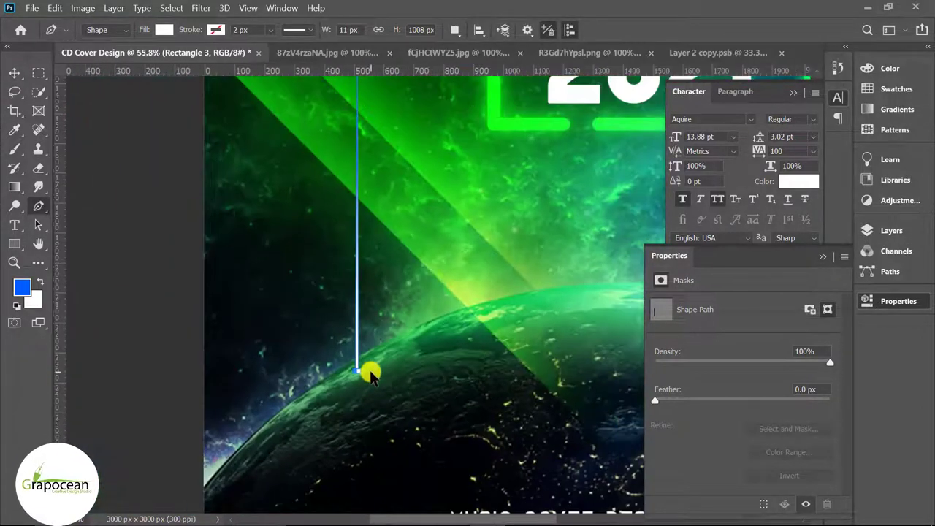
{"action": "scroll", "coordinate": [370, 374], "scroll_direction": "down", "scroll_amount": 1}
{"action": "left_click", "coordinate": [15, 72]}
{"action": "left_click", "coordinate": [114, 260]}
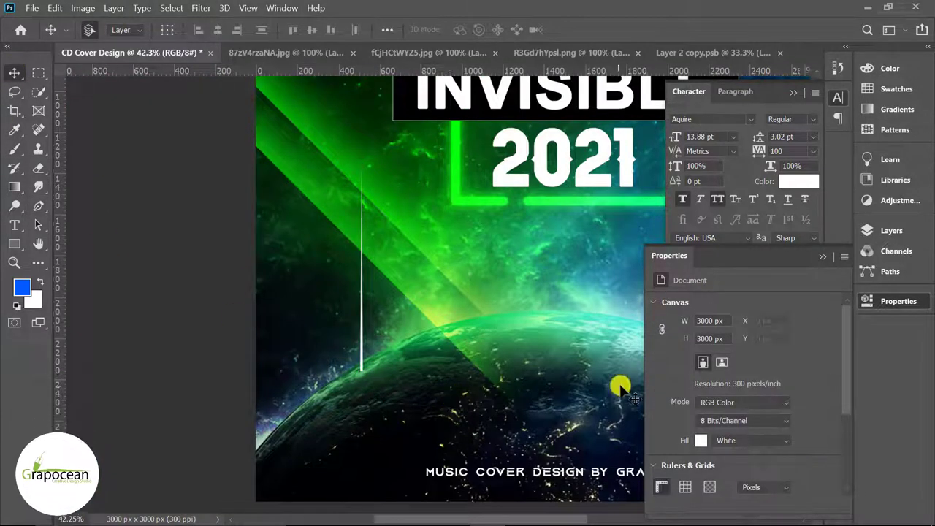
Duplicate the Rectangle 3 white streak layer
{"action": "left_click", "coordinate": [823, 257]}
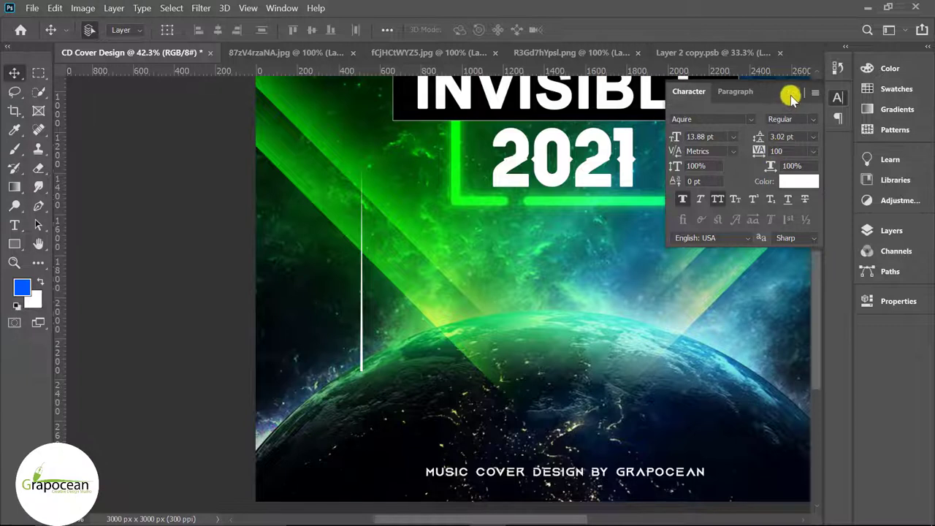
{"action": "left_click", "coordinate": [891, 230]}
{"action": "left_click", "coordinate": [760, 322]}
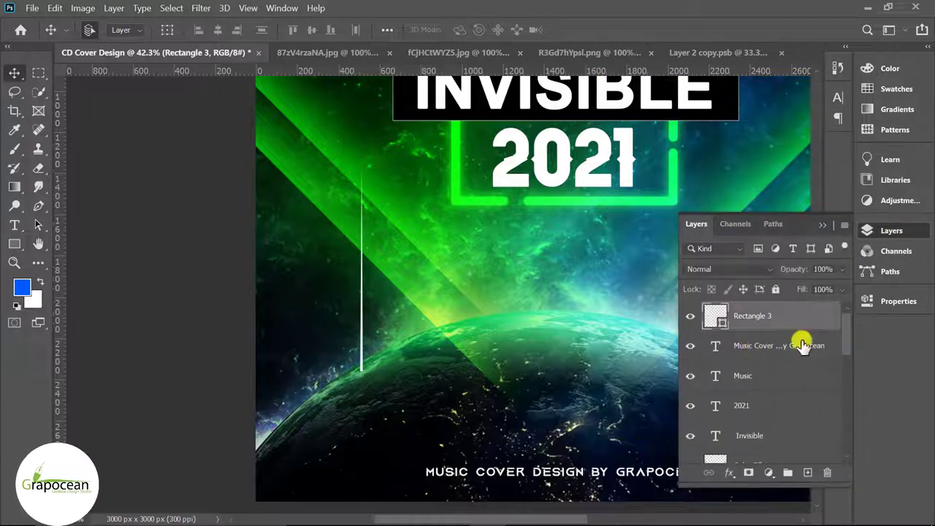
{"action": "left_click_drag", "start_coordinate": [804, 468], "coordinate": [808, 472]}
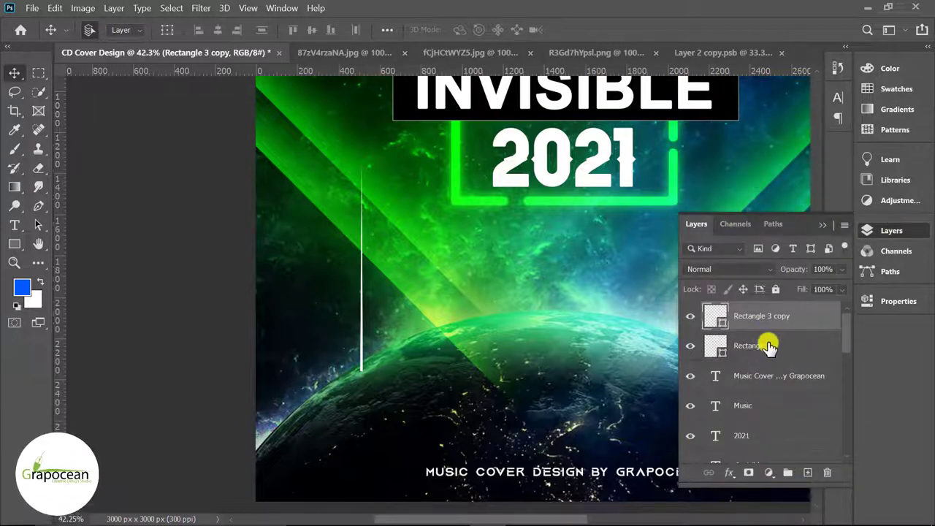
Give the original Rectangle 3 a 7-pixel Gaussian Blur smart filter for a soft glow
{"action": "left_click", "coordinate": [764, 347]}
{"action": "left_click", "coordinate": [200, 9]}
{"action": "mouse_move", "coordinate": [209, 161]}
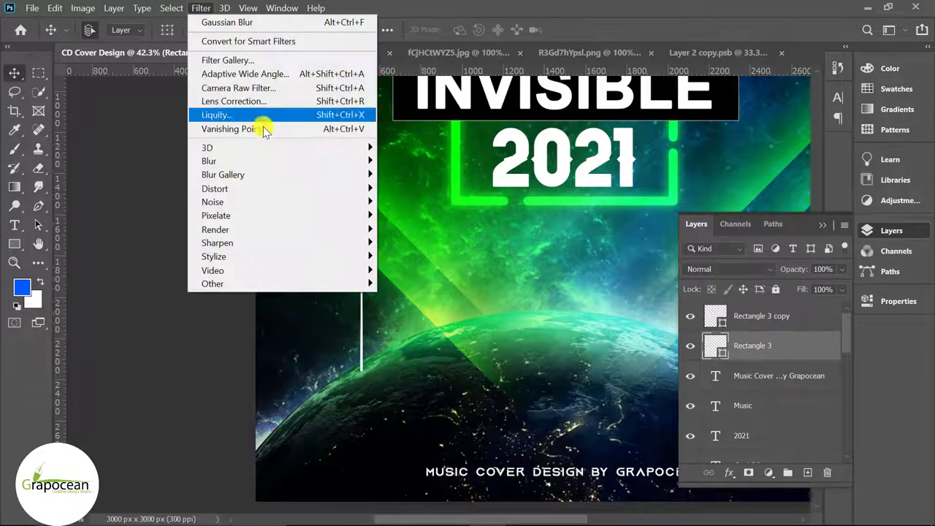
{"action": "left_click", "coordinate": [414, 211]}
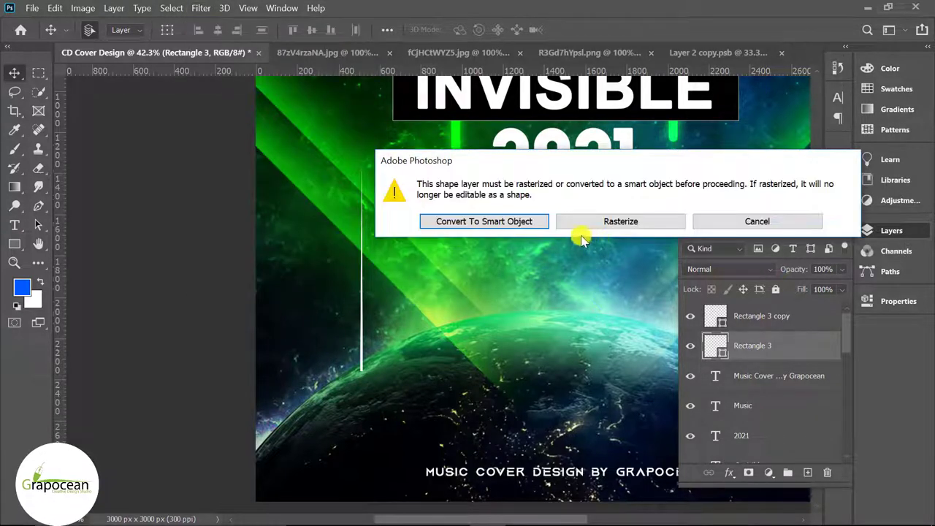
{"action": "left_click", "coordinate": [520, 221]}
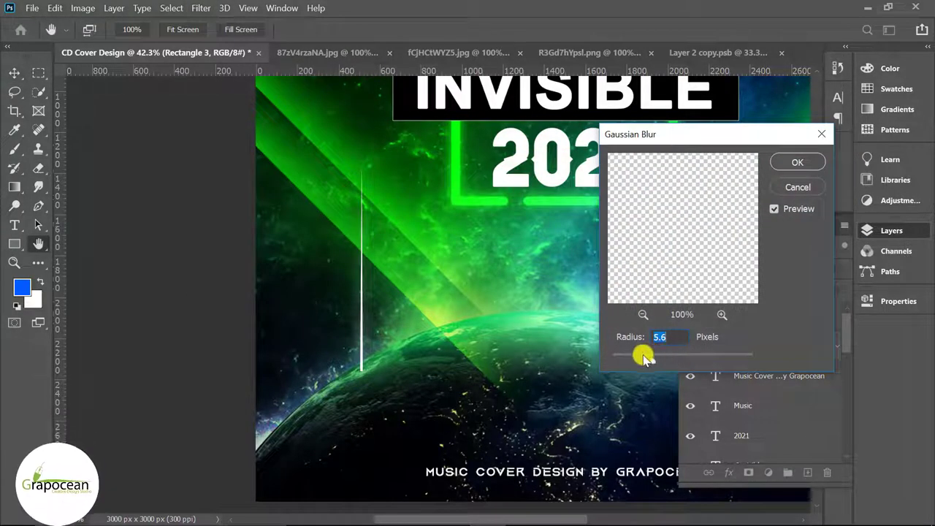
{"action": "left_click_drag", "start_coordinate": [625, 360], "coordinate": [654, 361]}
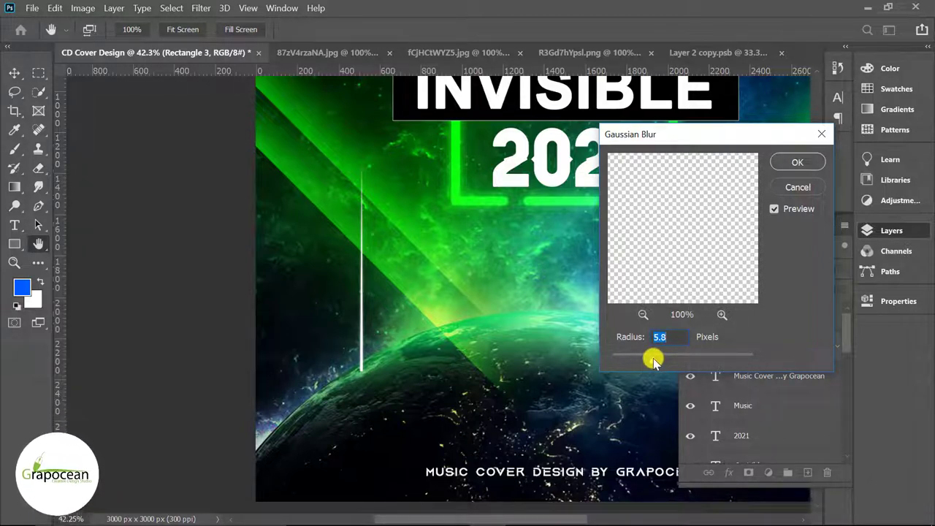
{"action": "left_click", "coordinate": [801, 163]}
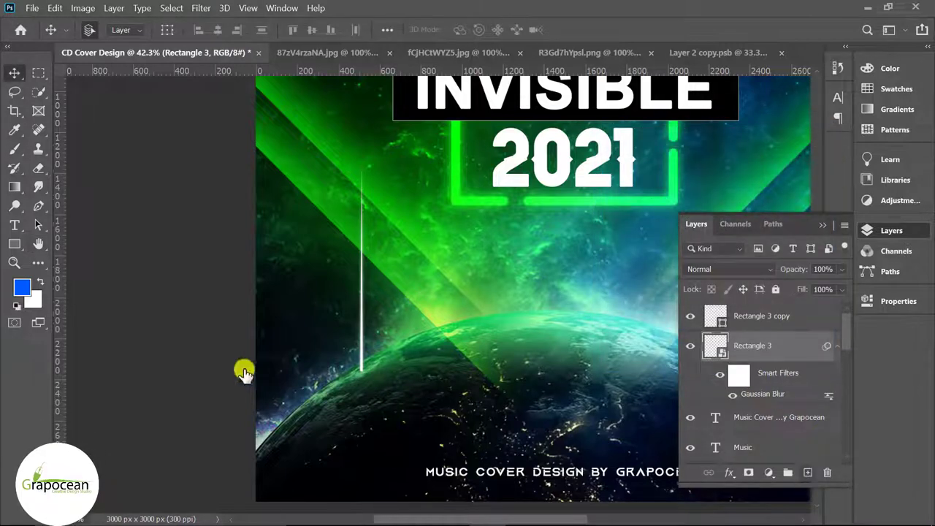
Add a new layer and try a small ellipse at the streak's end, then undo it
{"action": "key", "text": "ctrl+shift+alt+n"}
{"action": "left_click", "coordinate": [15, 244]}
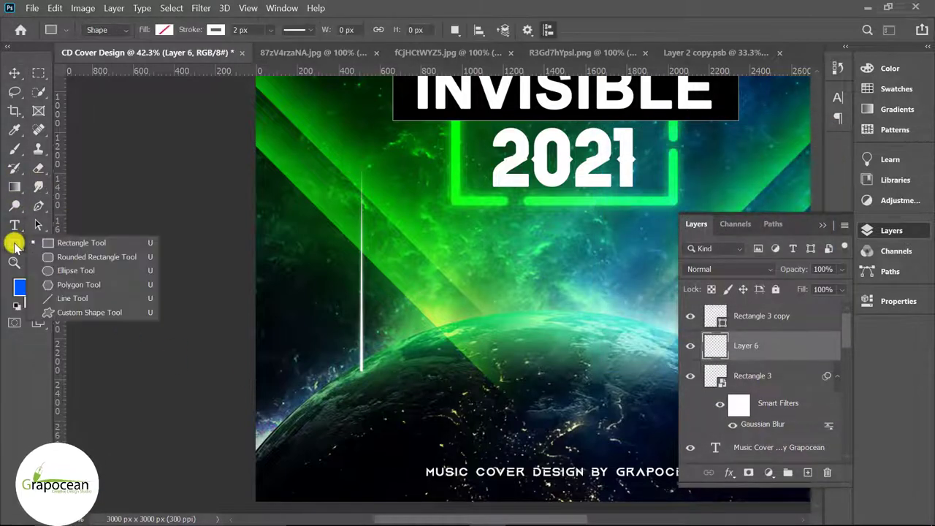
{"action": "left_click", "coordinate": [76, 270]}
{"action": "scroll", "coordinate": [358, 391], "scroll_direction": "up", "scroll_amount": 6}
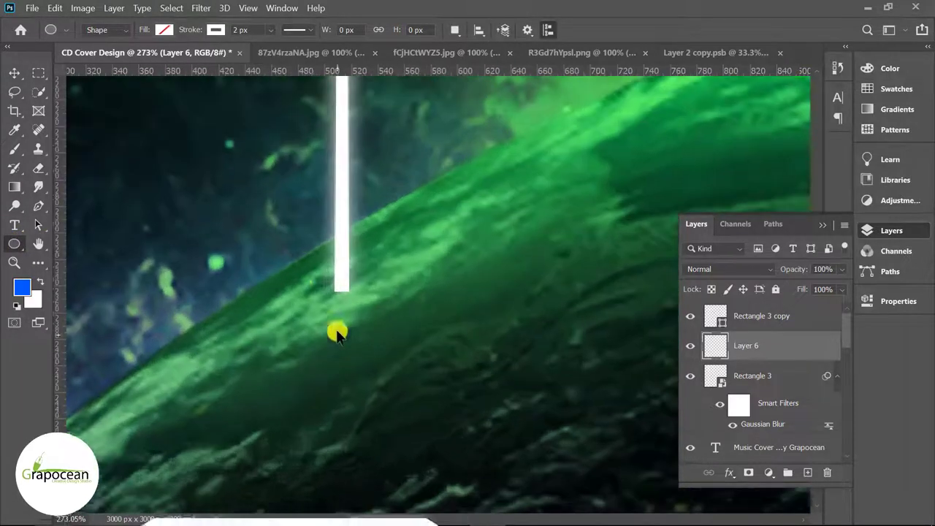
{"action": "left_click_drag", "start_coordinate": [328, 278], "coordinate": [363, 332]}
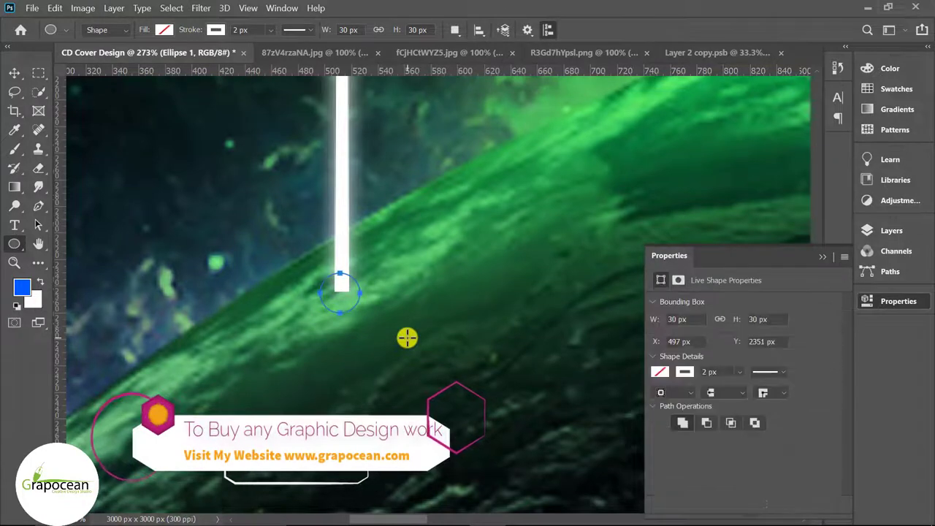
{"action": "key", "text": "ctrl+z"}
On new Layer 7, brush a soft white glow where the streak meets the Earth
{"action": "left_click", "coordinate": [822, 256]}
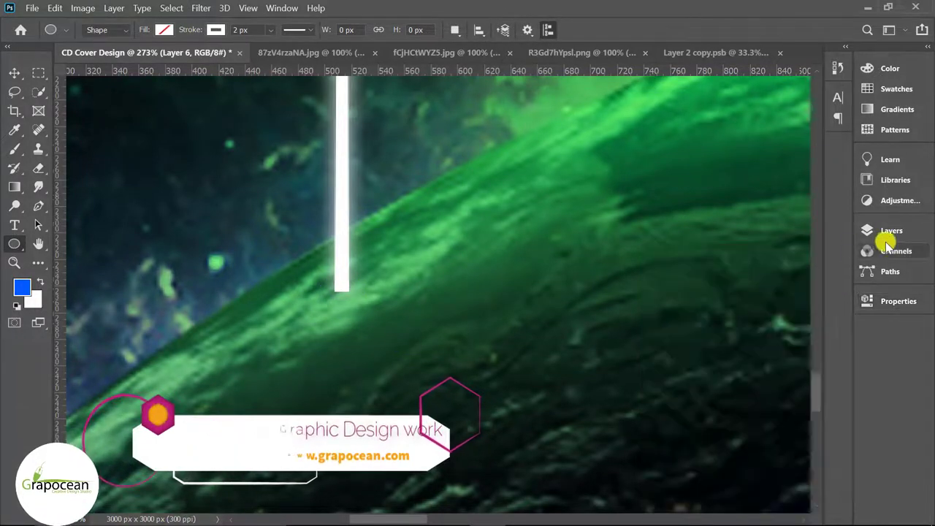
{"action": "left_click", "coordinate": [887, 241]}
{"action": "left_click", "coordinate": [807, 473]}
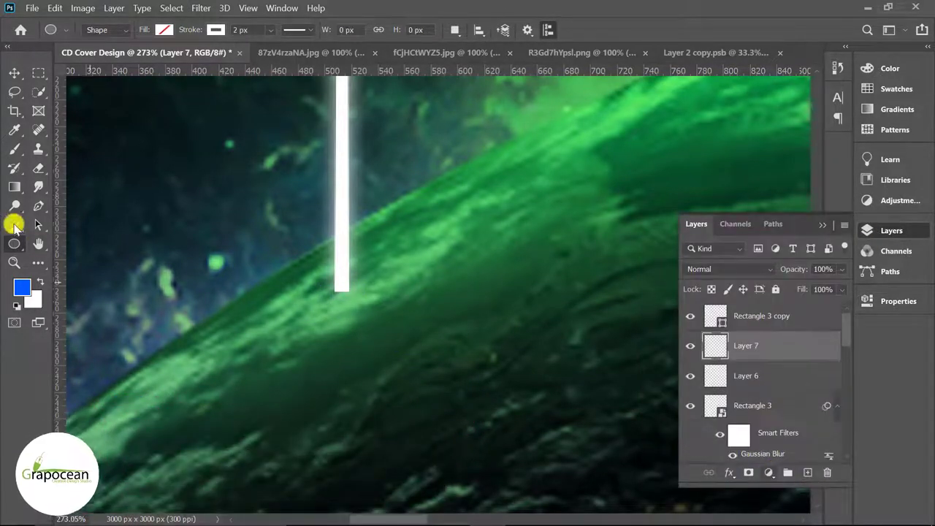
{"action": "left_click", "coordinate": [15, 149]}
{"action": "left_click", "coordinate": [63, 144]}
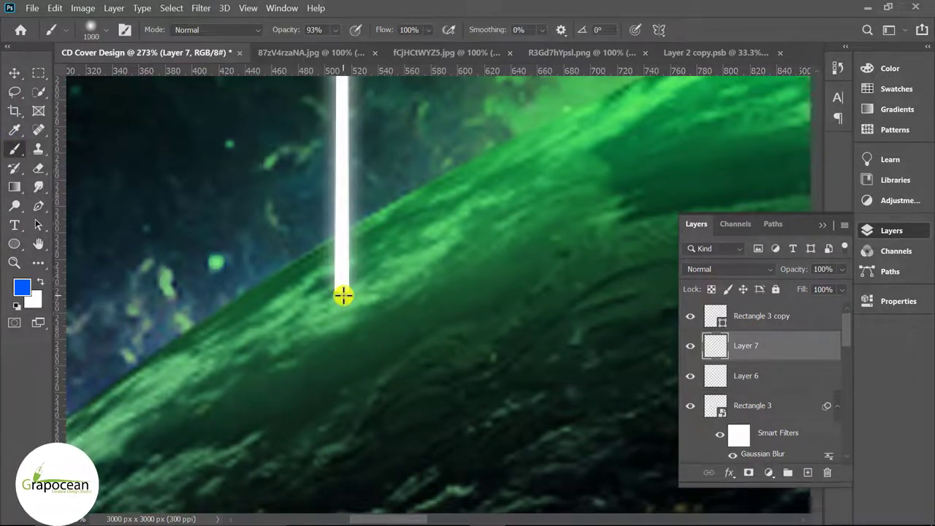
{"action": "key", "text": "bracketleft"}
{"action": "key", "text": "bracketleft"}
{"action": "key", "text": "bracketleft"}
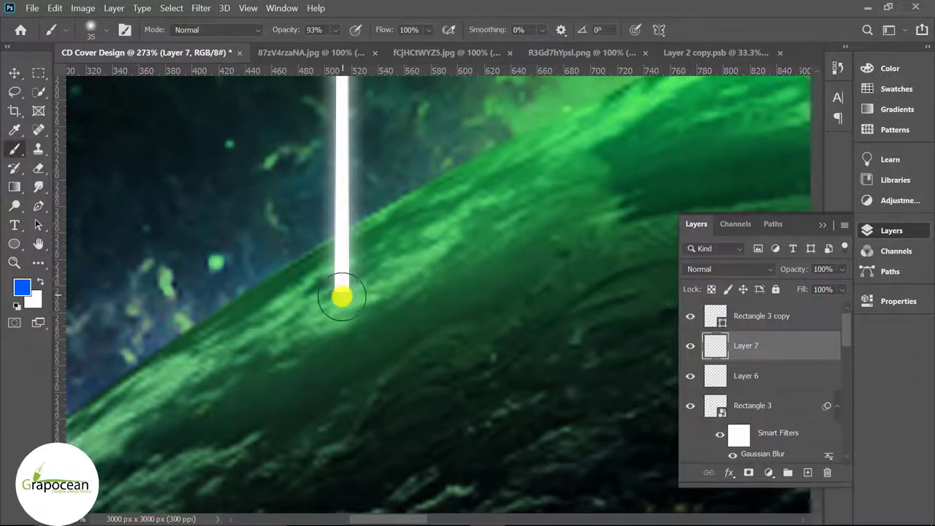
{"action": "left_click", "coordinate": [340, 301]}
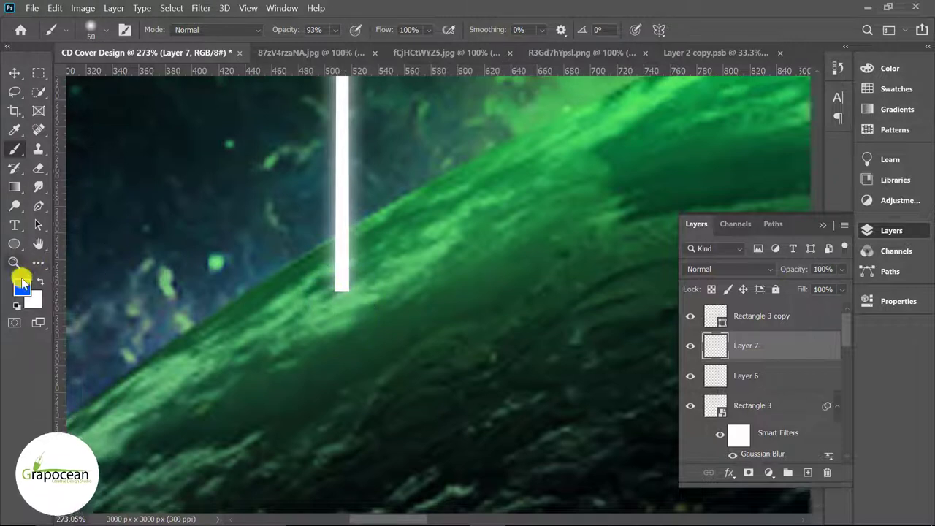
{"action": "left_click_drag", "start_coordinate": [318, 296], "coordinate": [345, 274]}
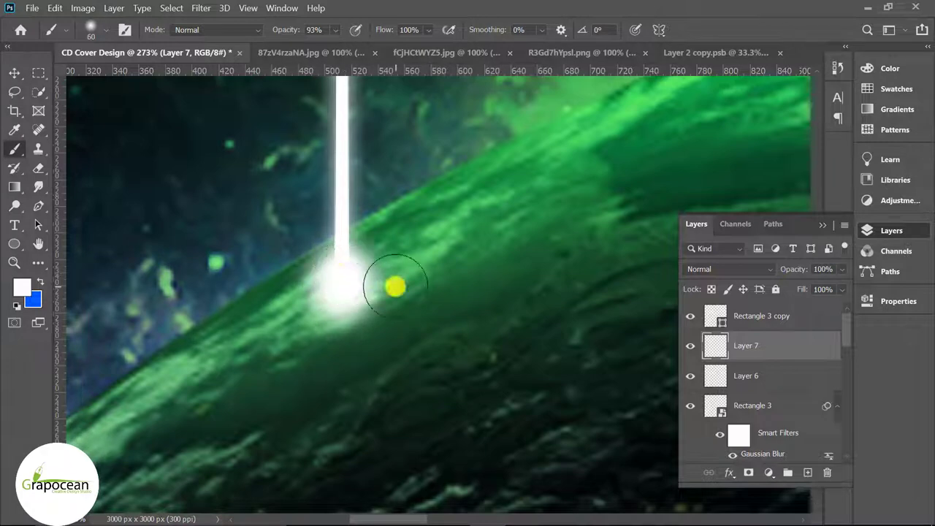
{"action": "key", "text": "v"}
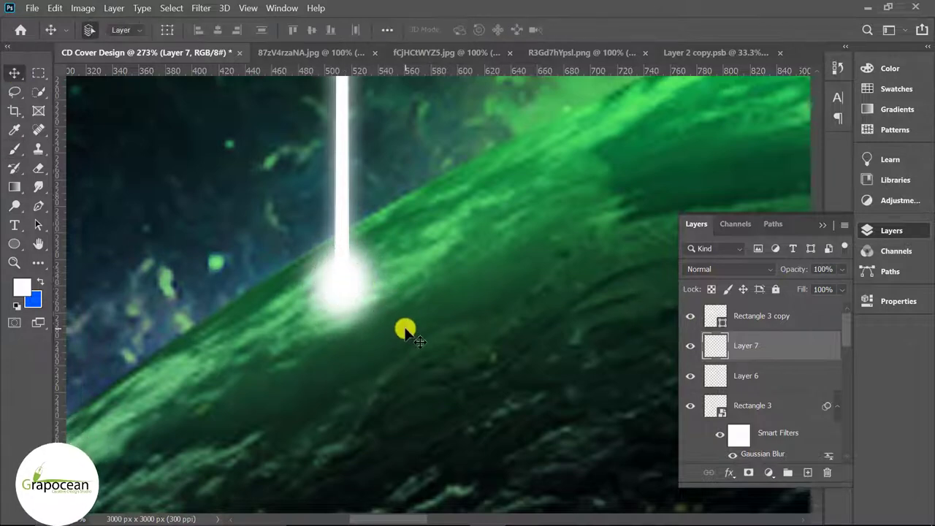
{"action": "scroll", "coordinate": [405, 331], "scroll_direction": "down", "scroll_amount": 5}
{"action": "scroll", "coordinate": [454, 358], "scroll_direction": "down", "scroll_amount": 3}
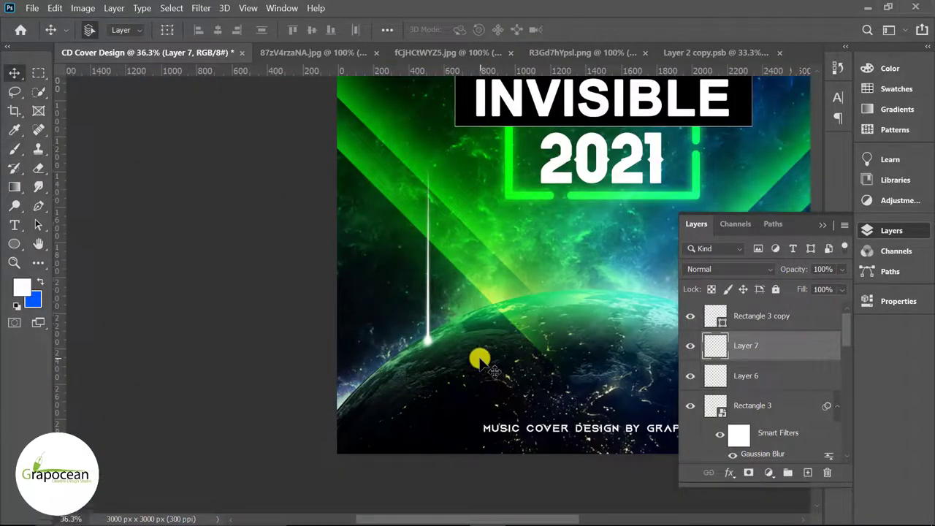
Convert all the streak layers into one smart object
{"action": "left_click", "coordinate": [791, 324], "text": "shift"}
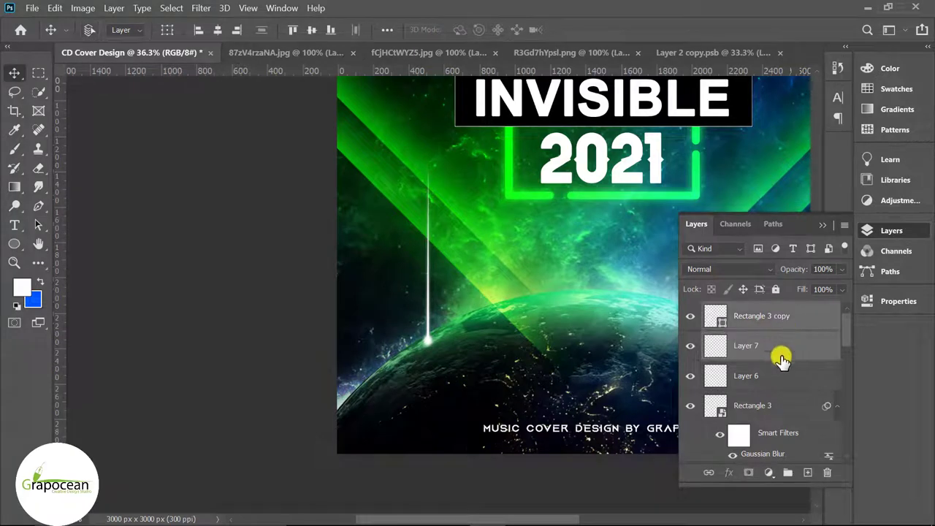
{"action": "left_click", "coordinate": [774, 406], "text": "shift"}
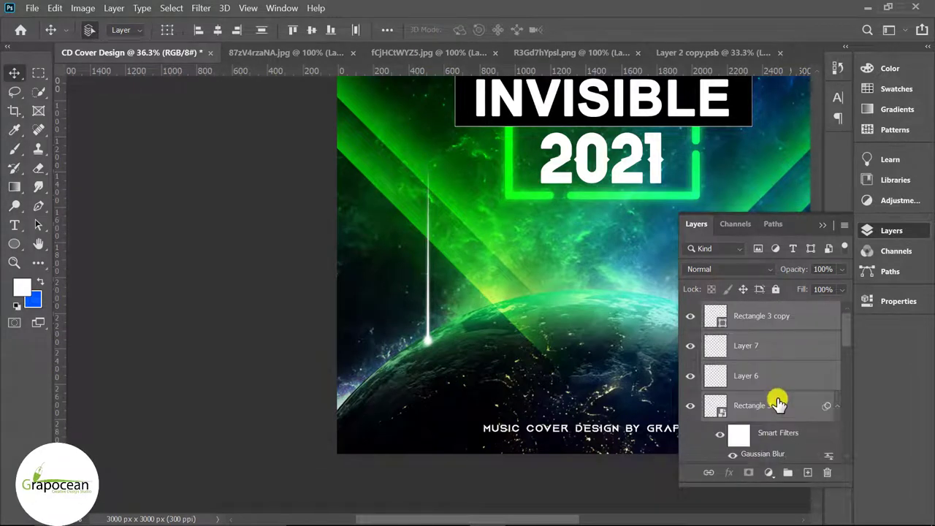
{"action": "right_click", "coordinate": [779, 381]}
{"action": "left_click", "coordinate": [626, 211]}
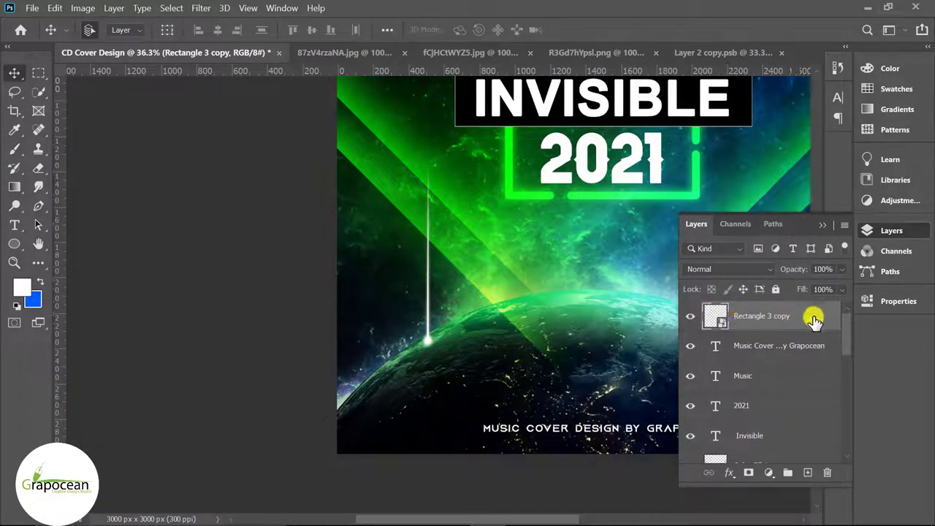
Duplicate the streak, shrink the copy slightly and move it right and down over the Earth
{"action": "left_click_drag", "start_coordinate": [814, 320], "coordinate": [808, 473]}
{"action": "key", "text": "ctrl+t"}
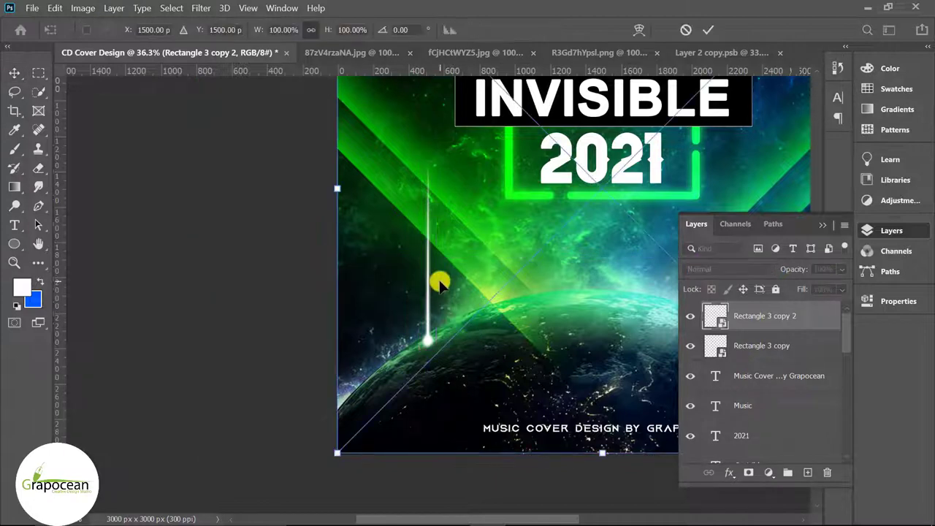
{"action": "left_click_drag", "start_coordinate": [439, 275], "coordinate": [499, 252]}
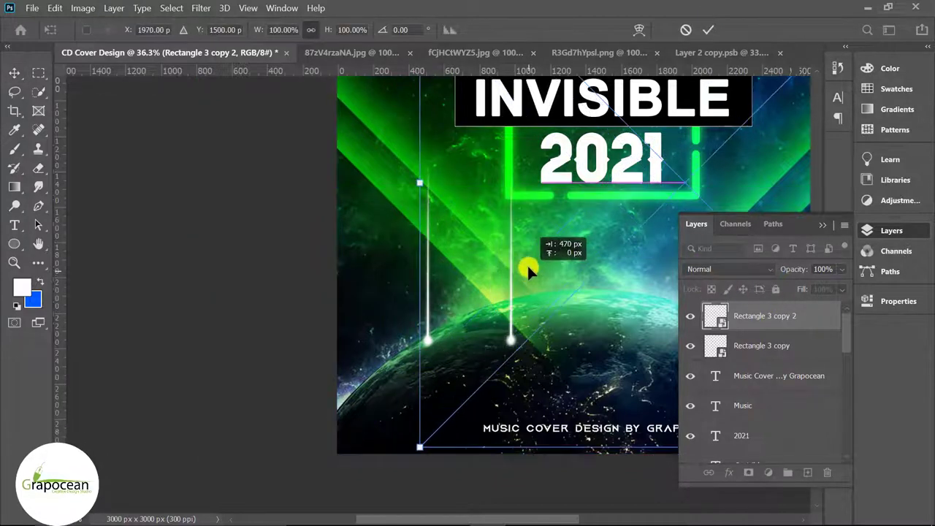
{"action": "scroll", "coordinate": [408, 325], "scroll_direction": "down", "scroll_amount": 2}
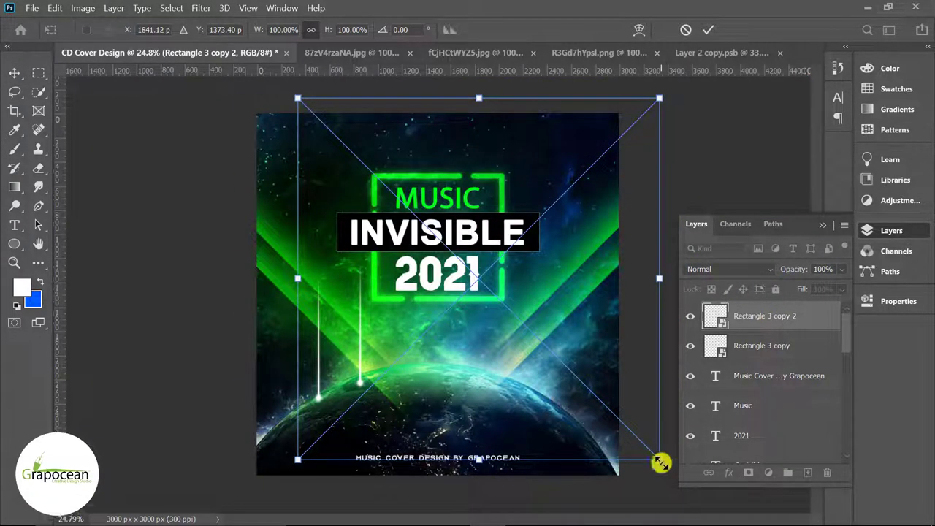
{"action": "left_click_drag", "start_coordinate": [660, 401], "coordinate": [632, 441]}
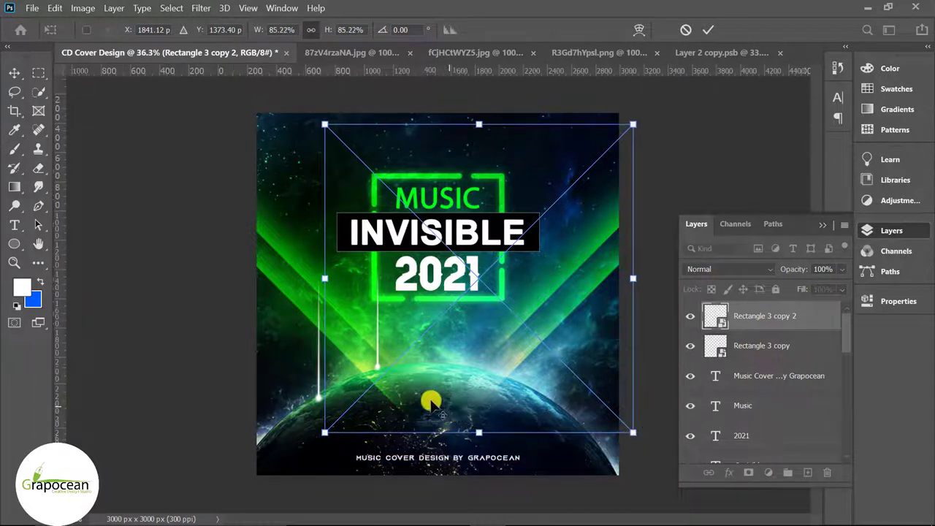
{"action": "scroll", "coordinate": [422, 395], "scroll_direction": "up", "scroll_amount": 3}
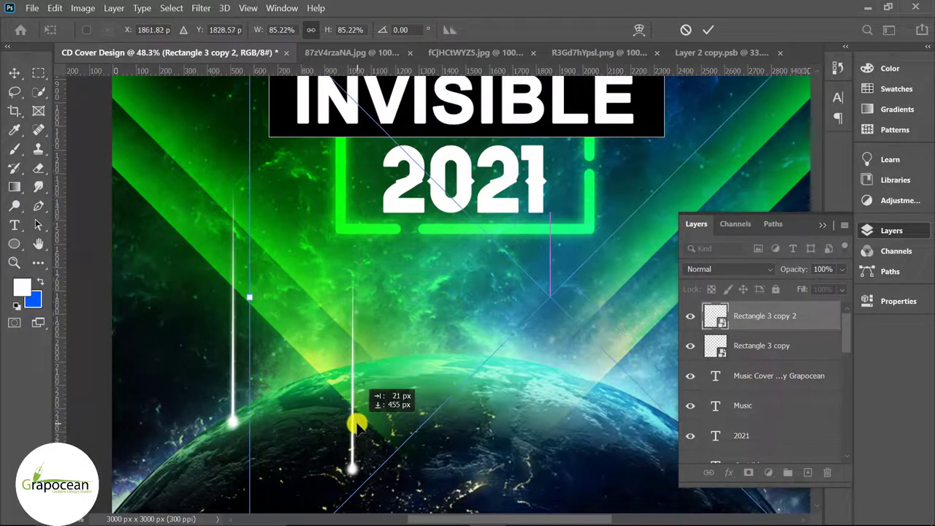
{"action": "left_click_drag", "start_coordinate": [348, 352], "coordinate": [352, 468]}
Make a third streak copy and move it right and down across the cover
{"action": "left_click_drag", "start_coordinate": [810, 317], "coordinate": [808, 473]}
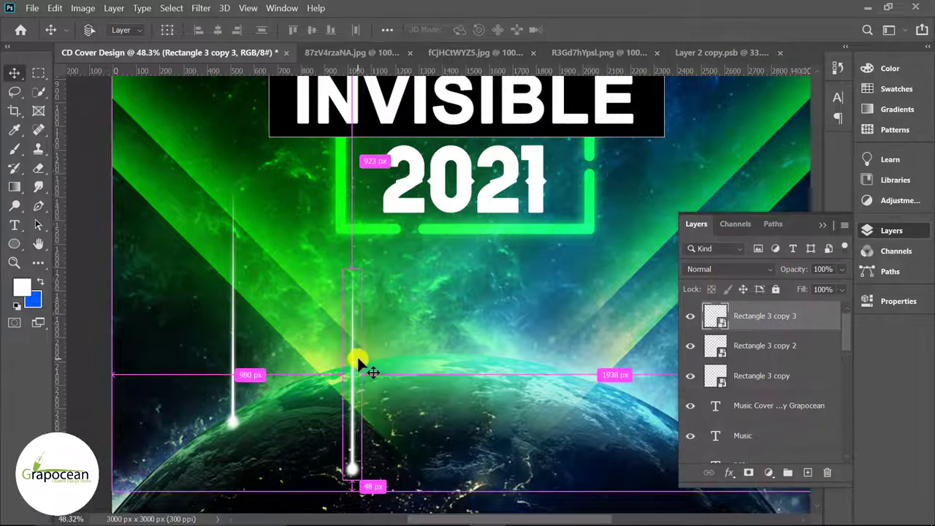
{"action": "key", "text": "ctrl+t"}
{"action": "mouse_move", "coordinate": [356, 359]}
{"action": "left_mouse_down"}
{"action": "mouse_move", "coordinate": [543, 364]}
{"action": "mouse_move", "coordinate": [607, 327]}
{"action": "left_mouse_up"}
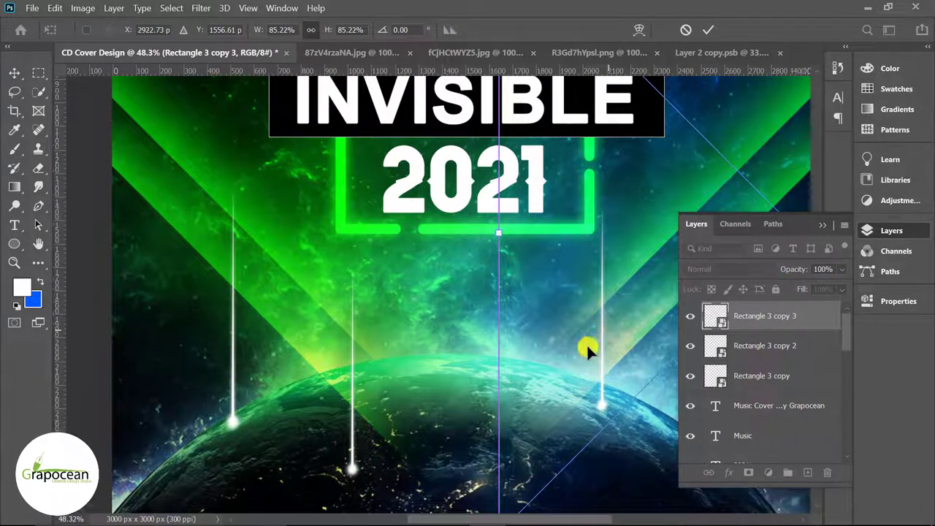
{"action": "scroll", "coordinate": [513, 394], "scroll_direction": "down", "scroll_amount": 2}
{"action": "scroll", "coordinate": [455, 382], "scroll_direction": "down", "scroll_amount": 2}
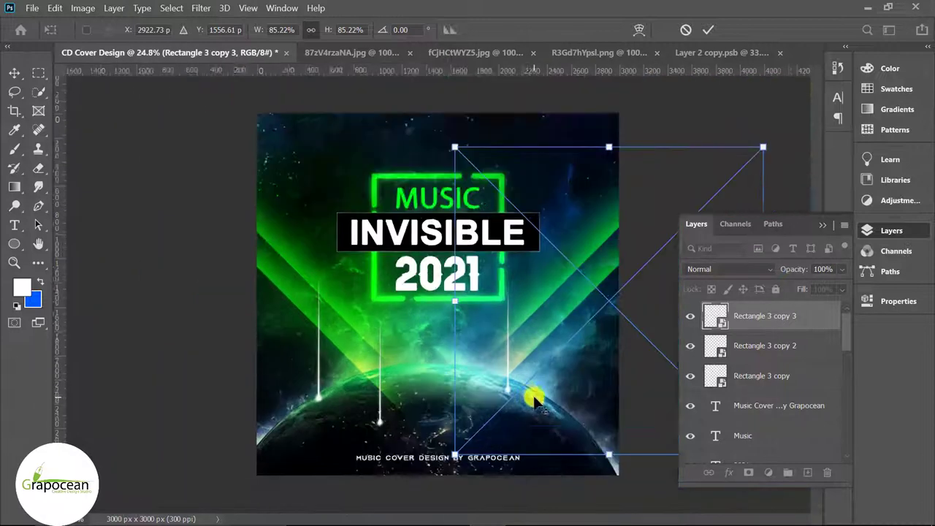
{"action": "scroll", "coordinate": [532, 386], "scroll_direction": "down", "scroll_amount": 1}
{"action": "scroll", "coordinate": [526, 372], "scroll_direction": "up", "scroll_amount": 1}
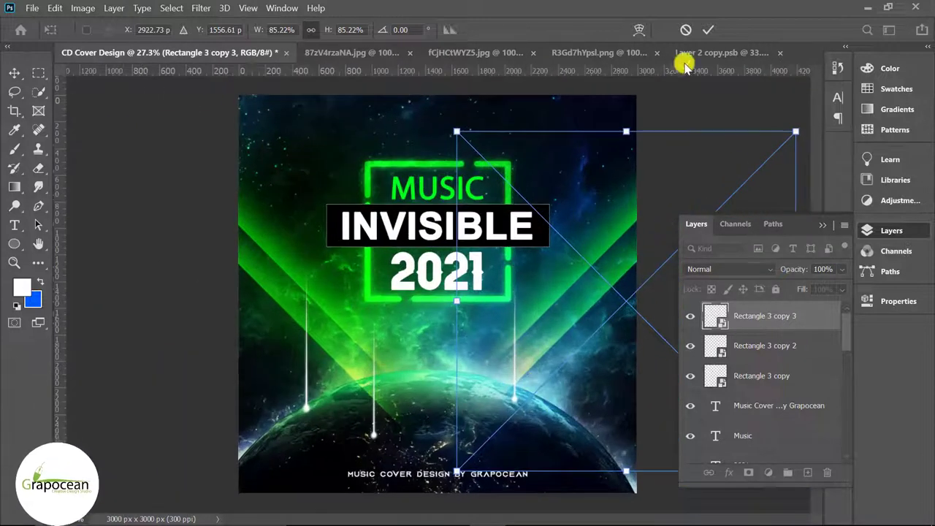
{"action": "left_click", "coordinate": [516, 347]}
{"action": "left_click_drag", "start_coordinate": [517, 358], "coordinate": [549, 369]}
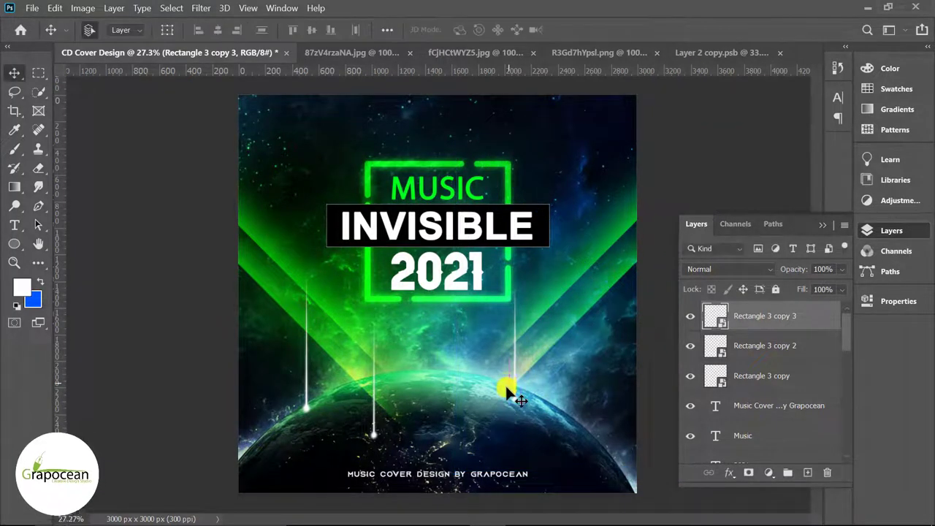
{"action": "left_click_drag", "start_coordinate": [507, 387], "coordinate": [563, 405]}
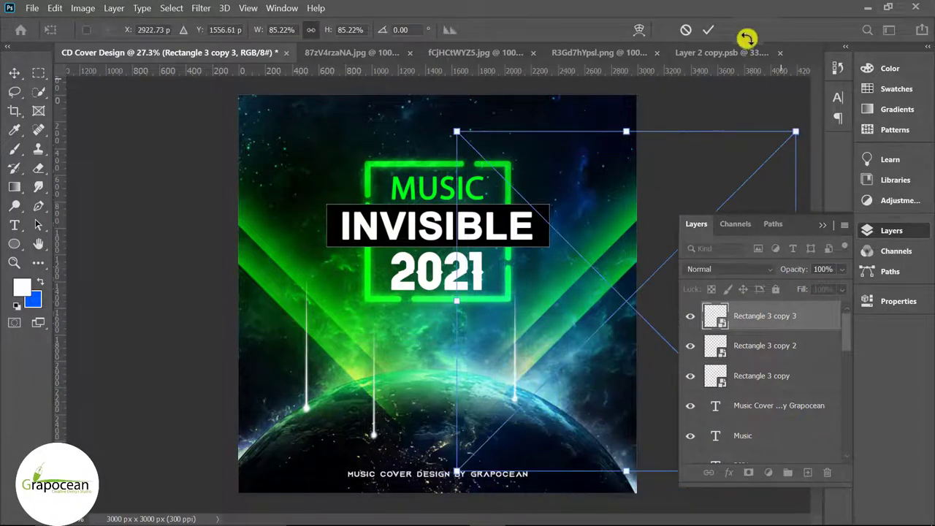
{"action": "left_click", "coordinate": [708, 29]}
Make a fourth streak copy placed toward the lower right
{"action": "left_click_drag", "start_coordinate": [804, 319], "coordinate": [813, 466]}
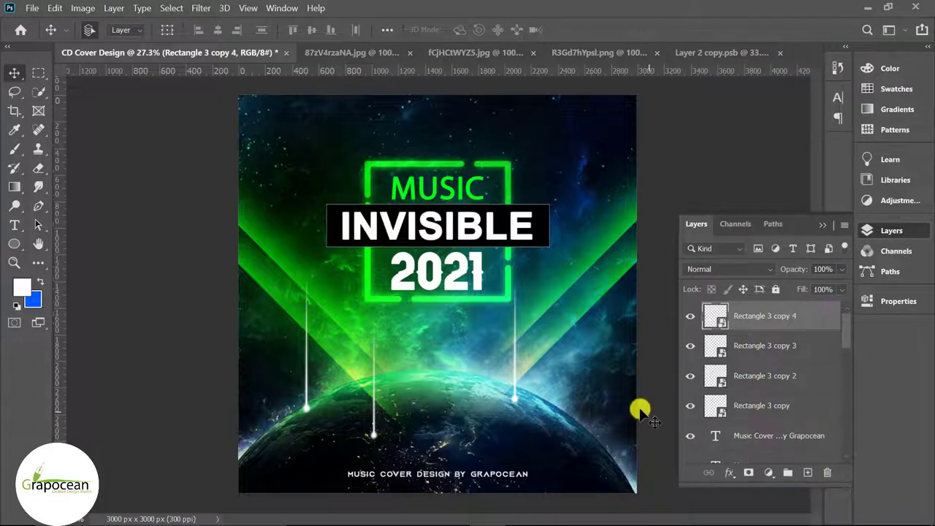
{"action": "key", "text": "ctrl+t"}
{"action": "left_click_drag", "start_coordinate": [515, 364], "coordinate": [598, 404]}
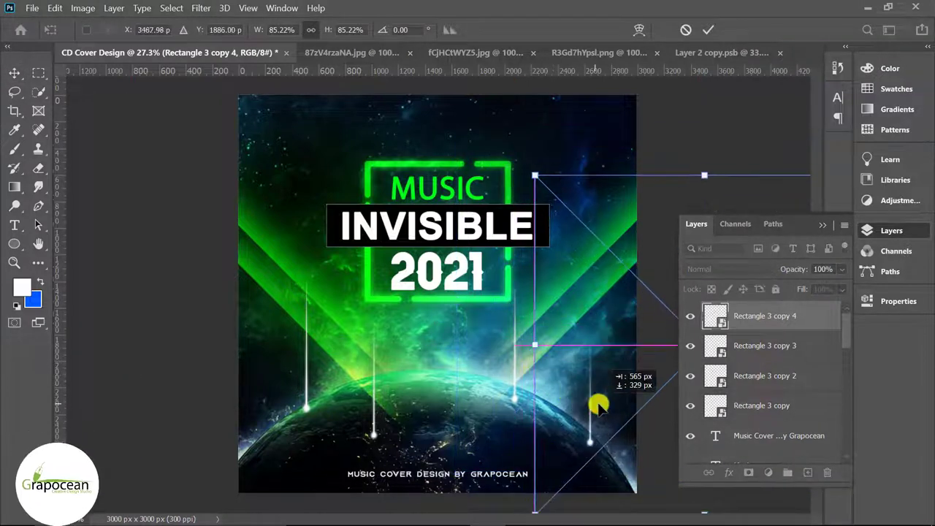
{"action": "left_click", "coordinate": [708, 29]}
Duplicate Rectangle 3 copy into a fifth streak moved up and to the right
{"action": "left_click", "coordinate": [802, 348], "text": "shift"}
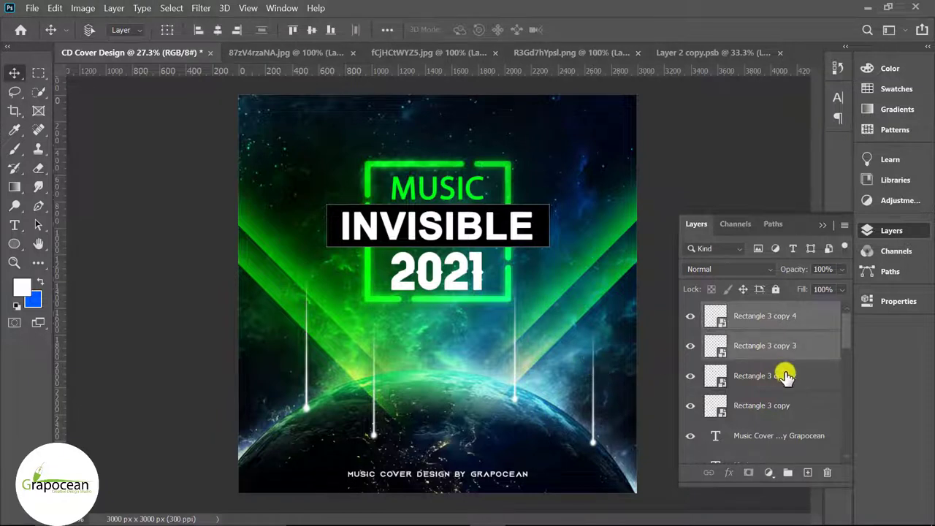
{"action": "left_click", "coordinate": [783, 376], "text": "shift"}
{"action": "left_click", "coordinate": [666, 431]}
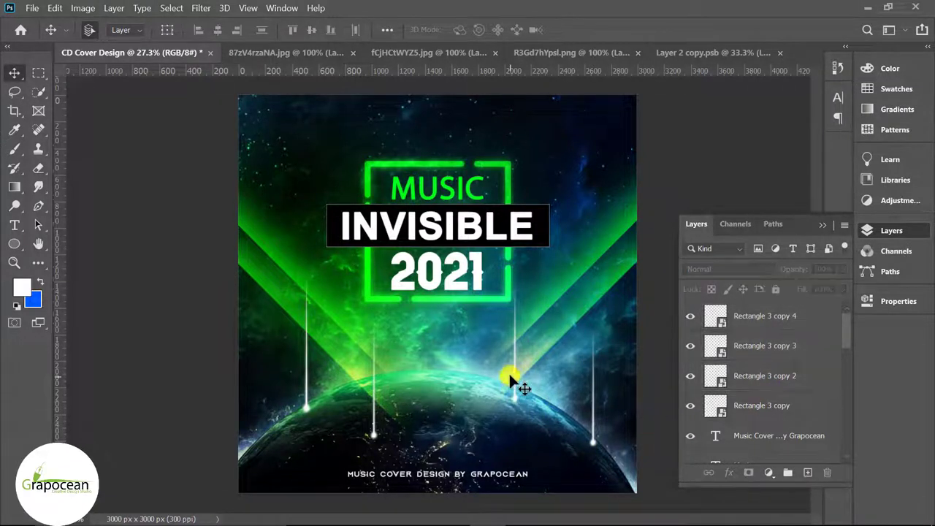
{"action": "left_click", "coordinate": [307, 347]}
{"action": "left_click_drag", "start_coordinate": [789, 415], "coordinate": [807, 472]}
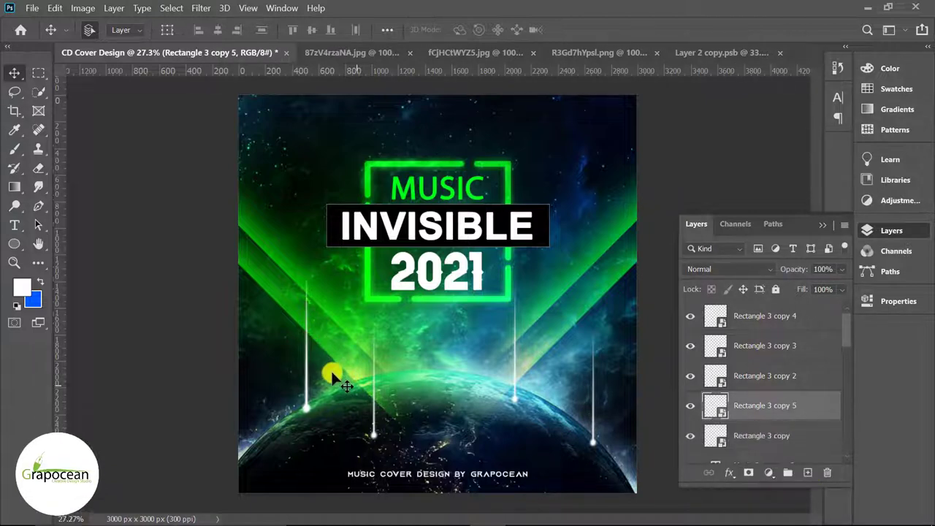
{"action": "key", "text": "ctrl+t"}
{"action": "mouse_move", "coordinate": [310, 340]}
{"action": "left_mouse_down"}
{"action": "mouse_move", "coordinate": [453, 288]}
{"action": "mouse_move", "coordinate": [453, 278]}
{"action": "left_mouse_up"}
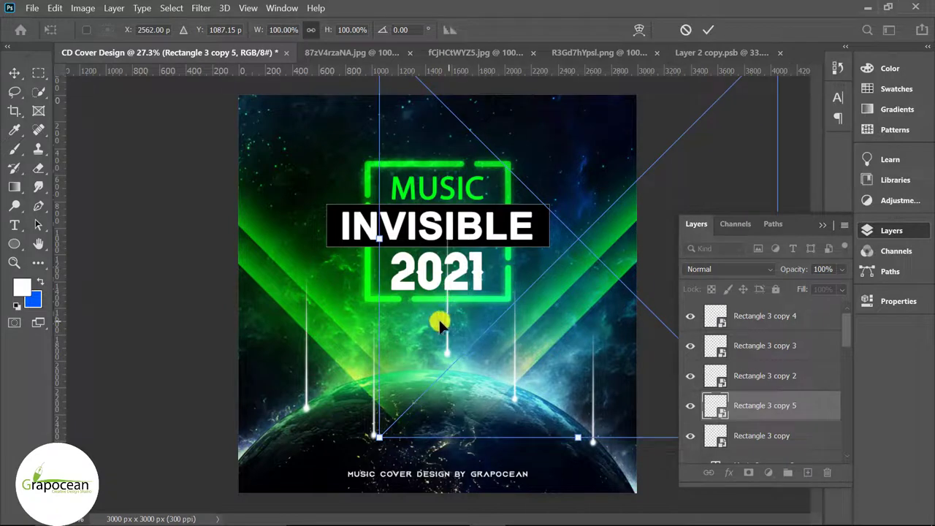
{"action": "left_click", "coordinate": [708, 30]}
Zoom out to the whole cover and select all five streak layers
{"action": "key", "text": "ctrl+minus"}
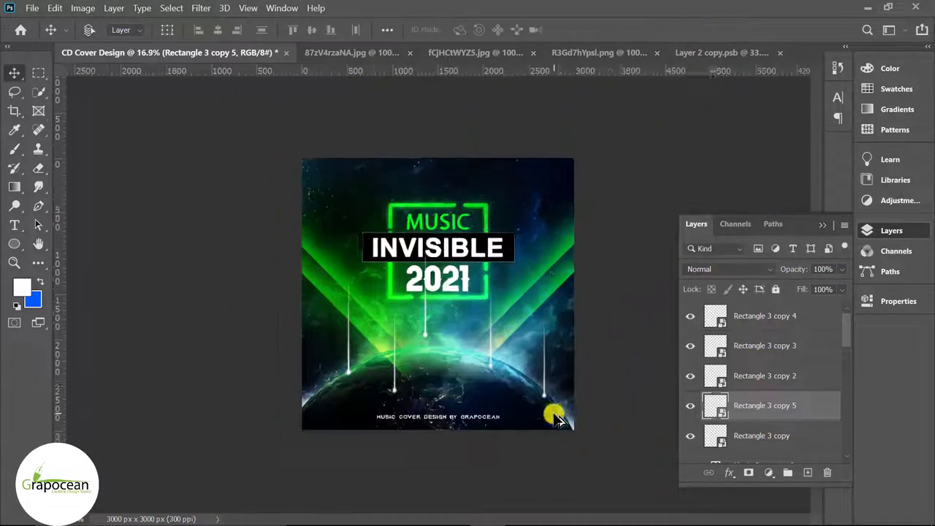
{"action": "scroll", "coordinate": [779, 370], "scroll_direction": "down", "scroll_amount": 1}
{"action": "left_click", "coordinate": [783, 407]}
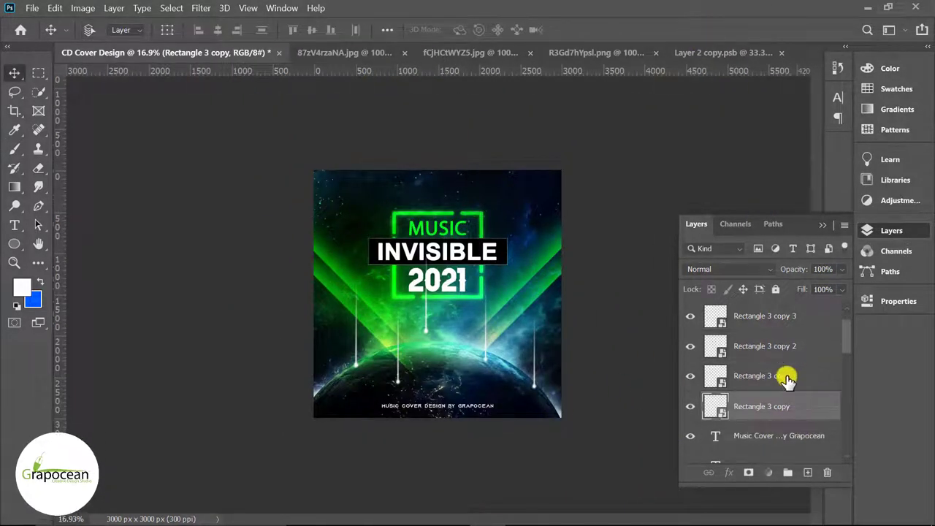
{"action": "scroll", "coordinate": [787, 379], "scroll_direction": "up", "scroll_amount": 1}
{"action": "left_click", "coordinate": [789, 319], "text": "shift"}
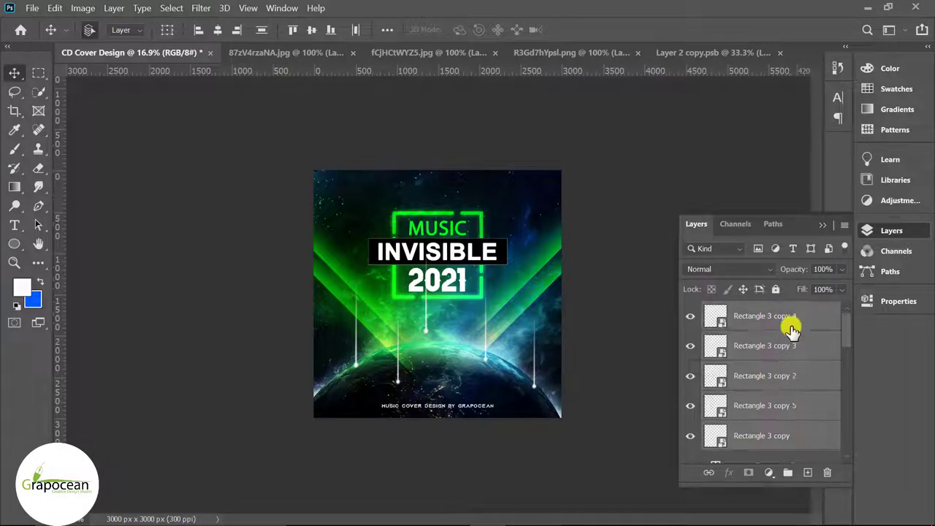
Merge the five streaks into one smart object and add a Gradient Map adjustment
{"action": "right_click", "coordinate": [792, 330]}
{"action": "left_click", "coordinate": [653, 154]}
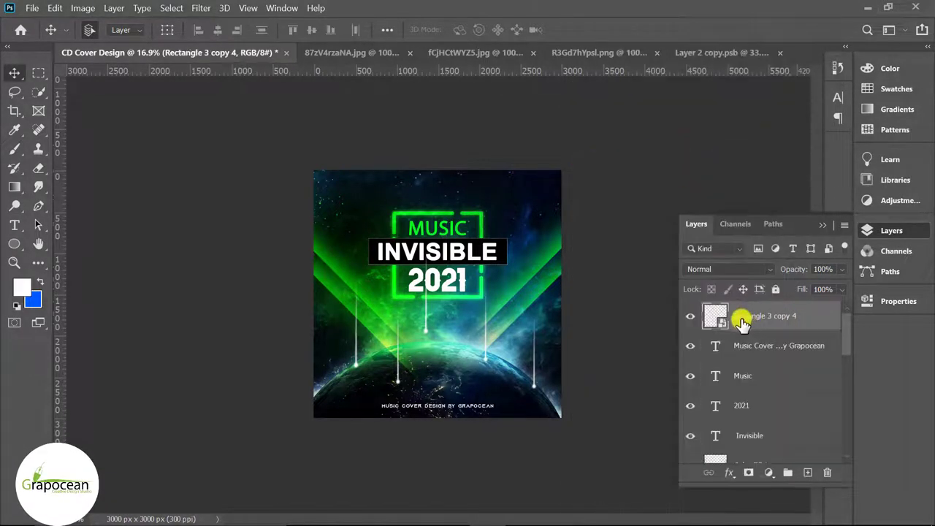
{"action": "left_click", "coordinate": [768, 476]}
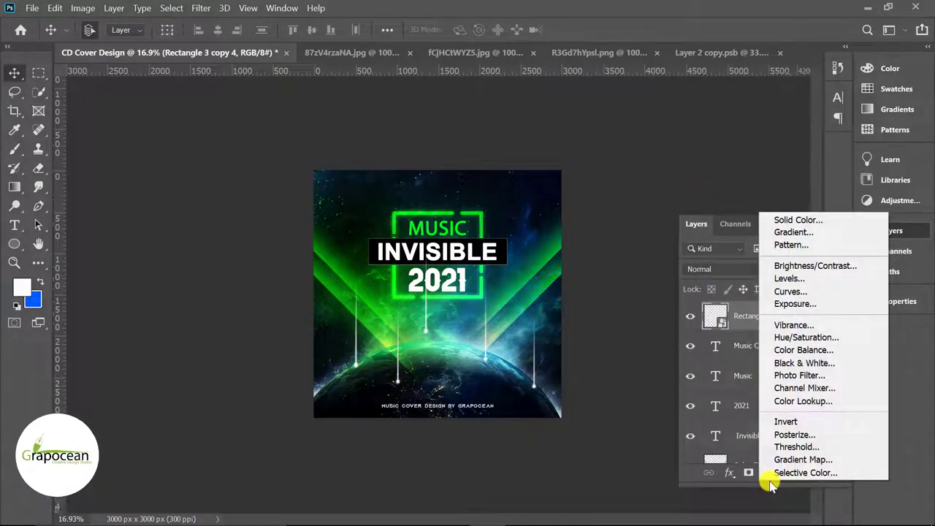
{"action": "left_click", "coordinate": [811, 458]}
Apply the dark-to-light blue preset from All Gradients Collection to Gradient Map 2
{"action": "left_click", "coordinate": [830, 309]}
{"action": "scroll", "coordinate": [735, 407], "scroll_direction": "down", "scroll_amount": 3}
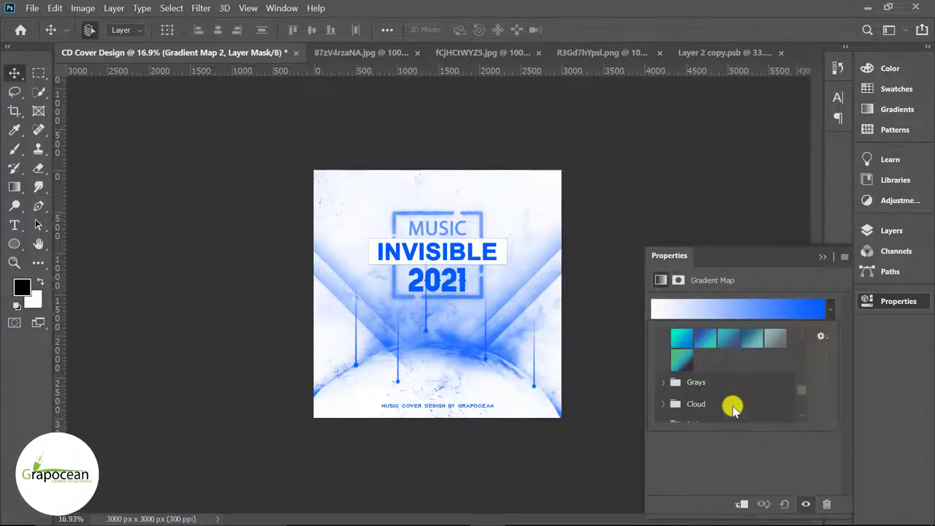
{"action": "scroll", "coordinate": [683, 395], "scroll_direction": "down", "scroll_amount": 2}
{"action": "left_click", "coordinate": [664, 358]}
{"action": "scroll", "coordinate": [668, 385], "scroll_direction": "down", "scroll_amount": 2}
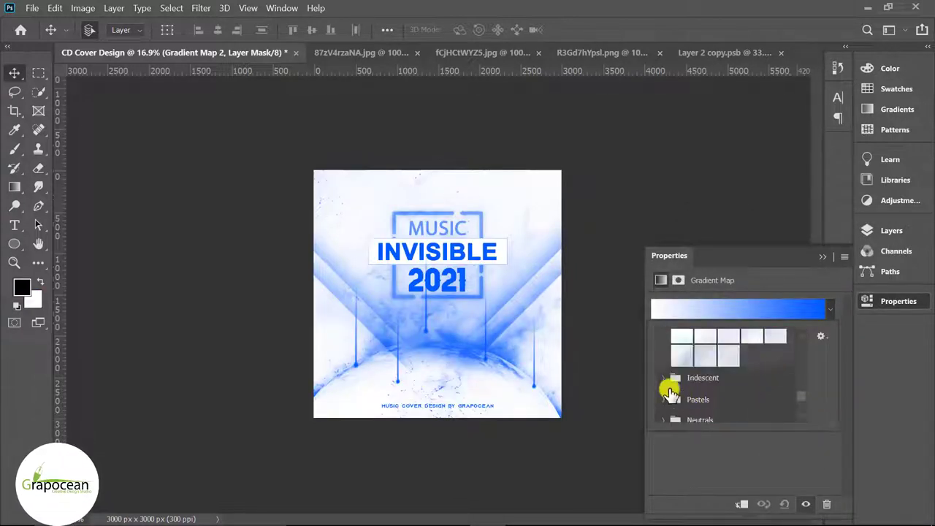
{"action": "scroll", "coordinate": [670, 391], "scroll_direction": "down", "scroll_amount": 2}
{"action": "left_click", "coordinate": [663, 384]}
{"action": "scroll", "coordinate": [747, 393], "scroll_direction": "down", "scroll_amount": 2}
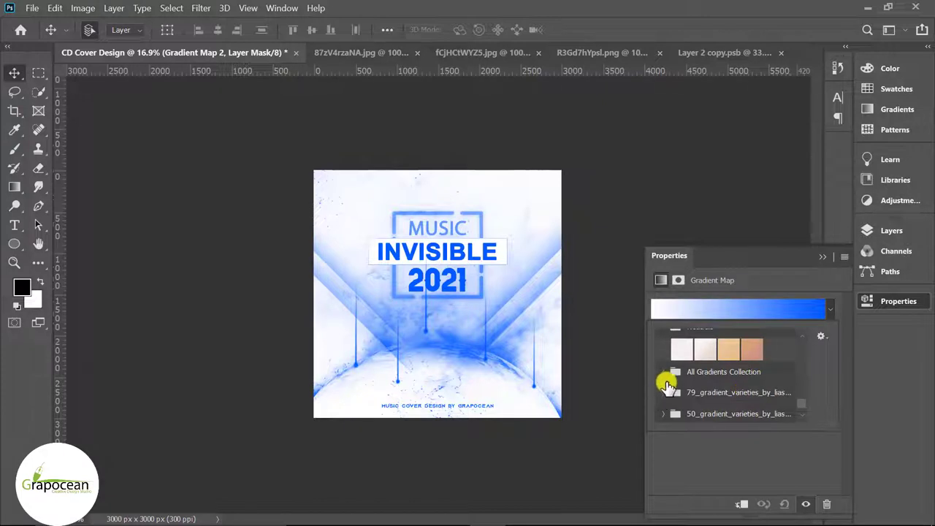
{"action": "left_click", "coordinate": [665, 372]}
{"action": "scroll", "coordinate": [747, 397], "scroll_direction": "down", "scroll_amount": 3}
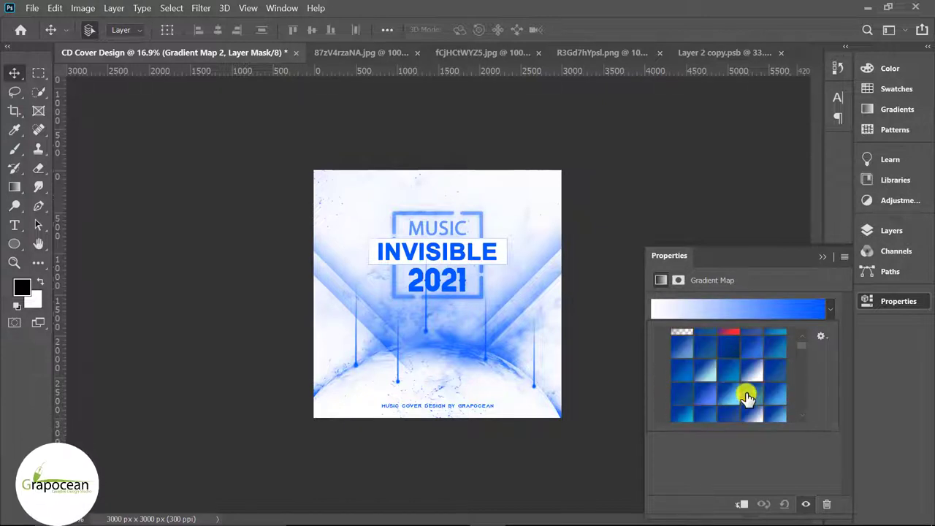
{"action": "left_click", "coordinate": [731, 398]}
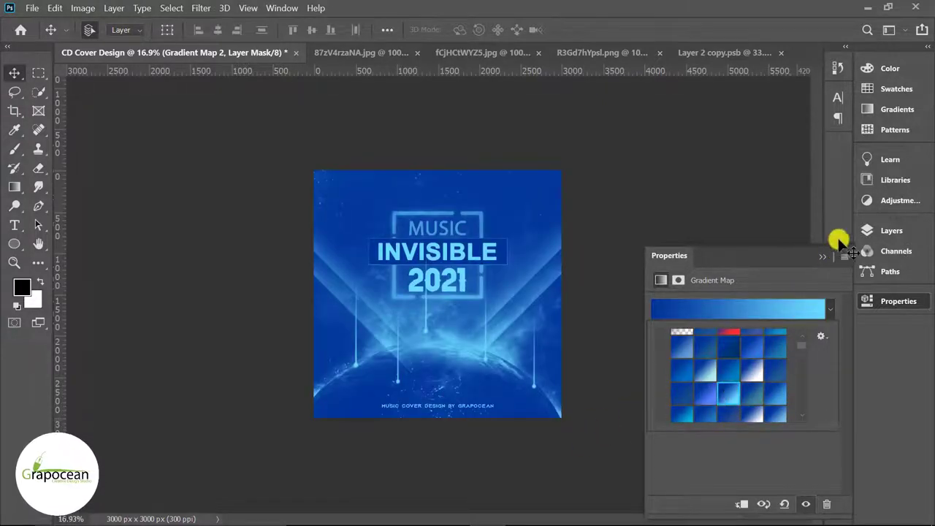
{"action": "left_click", "coordinate": [822, 257]}
{"action": "left_click", "coordinate": [904, 233]}
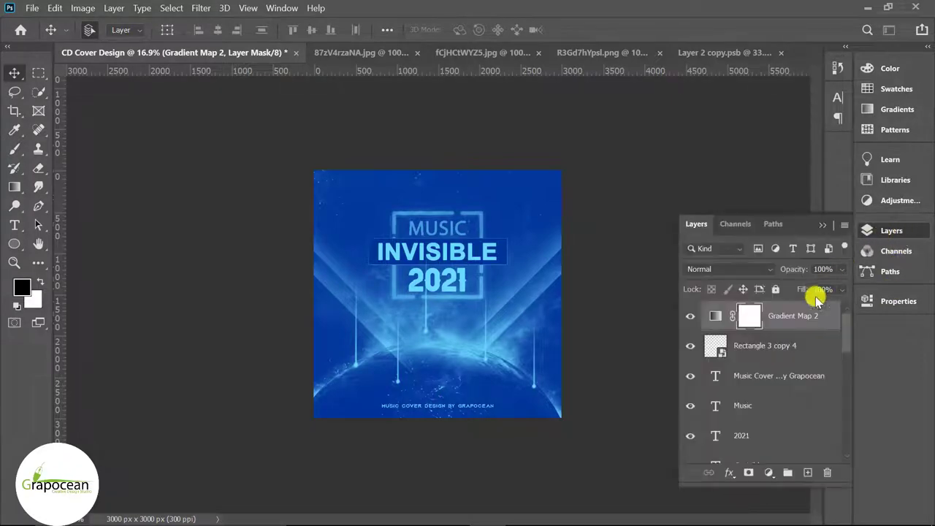
Set Gradient Map 2 to Hue and move it below the credit text layer
{"action": "right_click", "coordinate": [800, 317]}
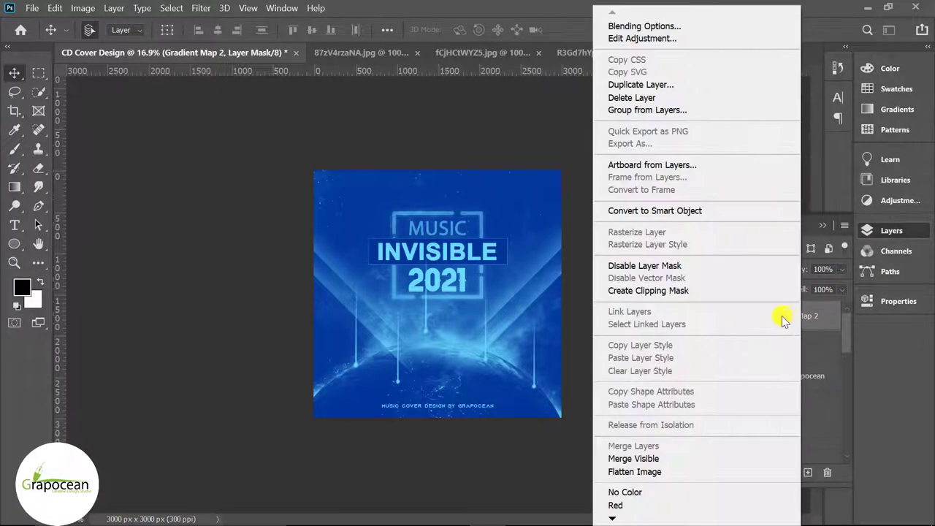
{"action": "left_click", "coordinate": [568, 419]}
{"action": "left_click", "coordinate": [757, 269]}
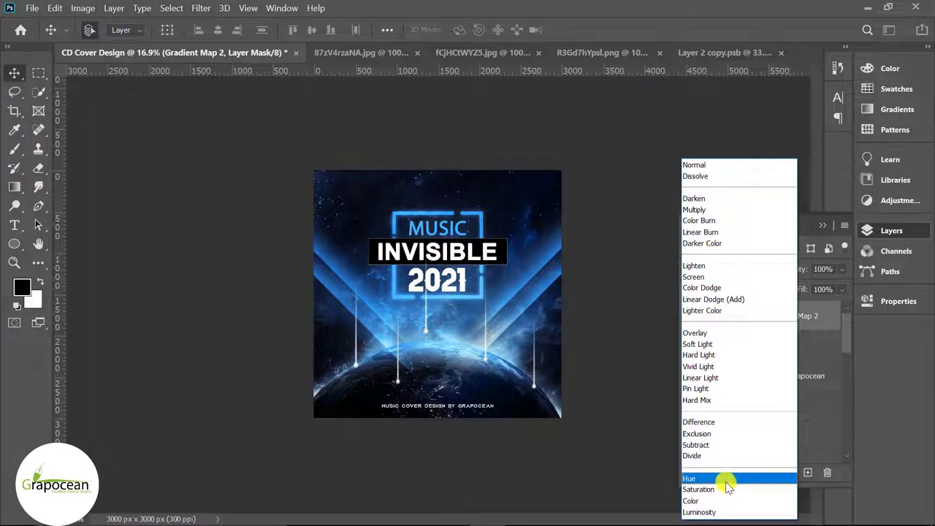
{"action": "left_click", "coordinate": [727, 480]}
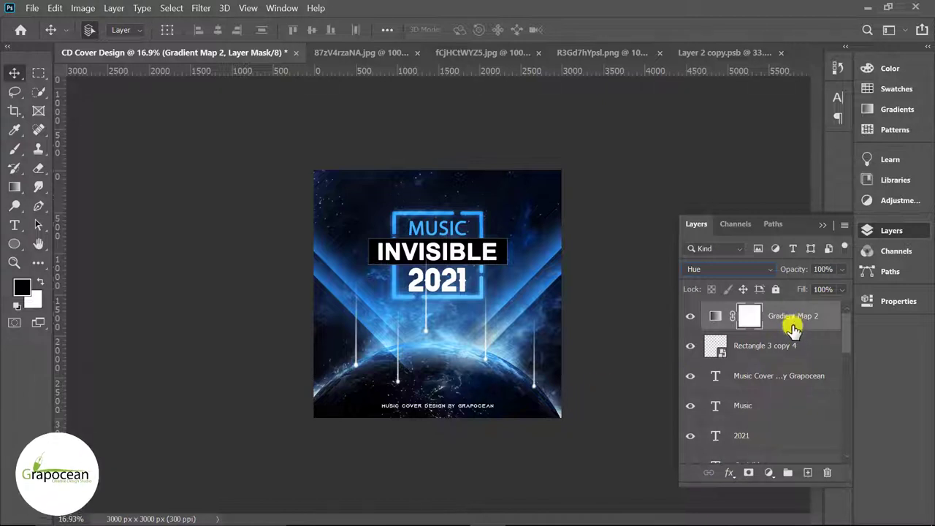
{"action": "left_click_drag", "start_coordinate": [749, 317], "coordinate": [782, 380]}
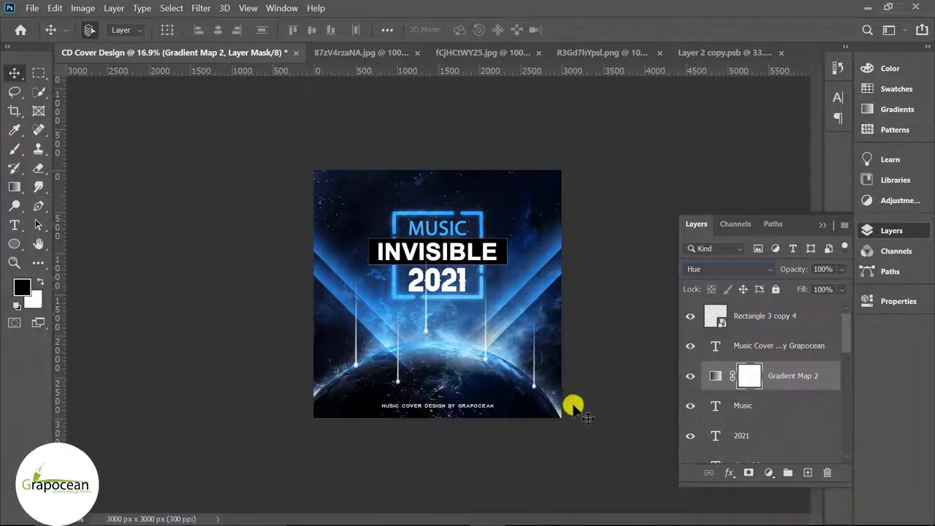
{"action": "left_click", "coordinate": [690, 377]}
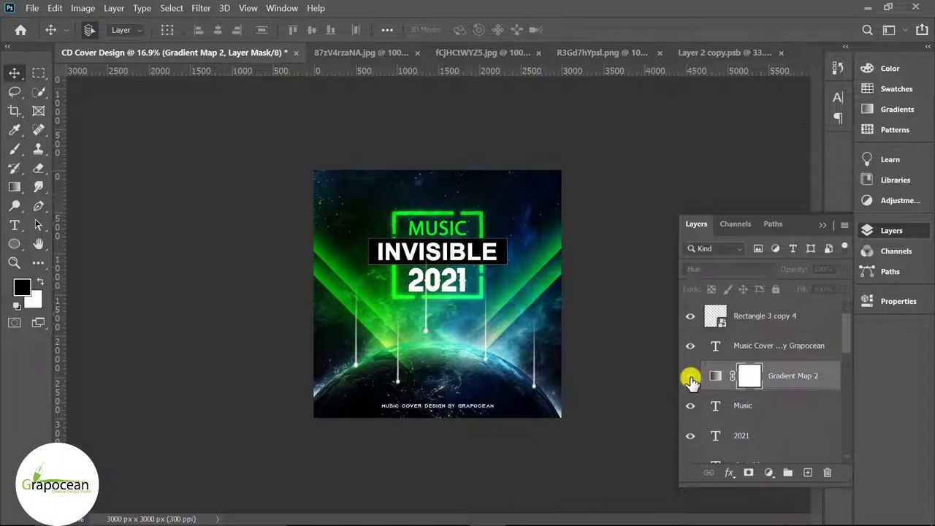
{"action": "left_click", "coordinate": [691, 377]}
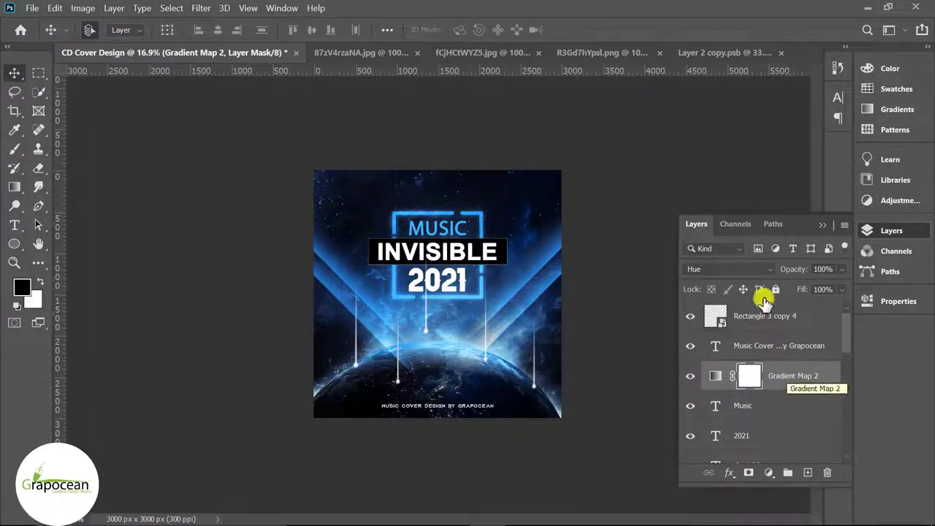
Switch Gradient Map 2 to Overlay blending and pick the Brush tool
{"action": "left_click", "coordinate": [731, 269]}
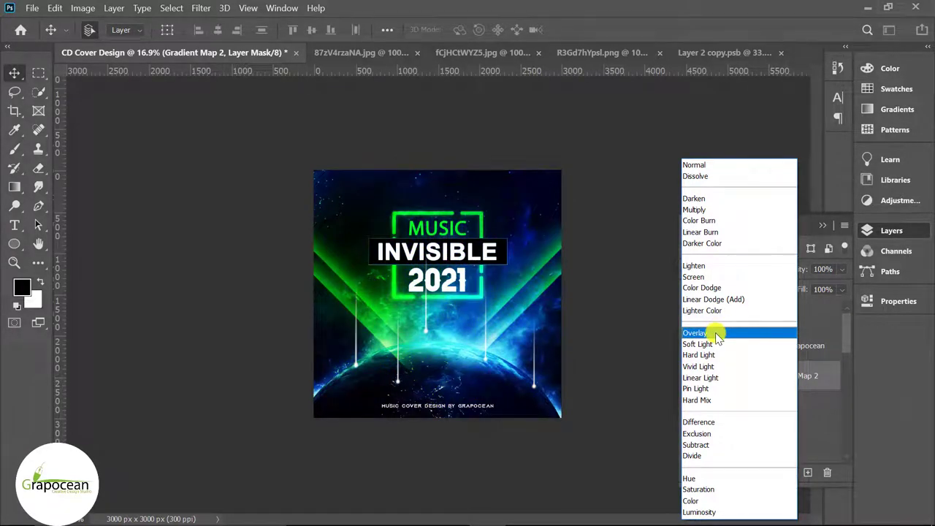
{"action": "left_click", "coordinate": [715, 333]}
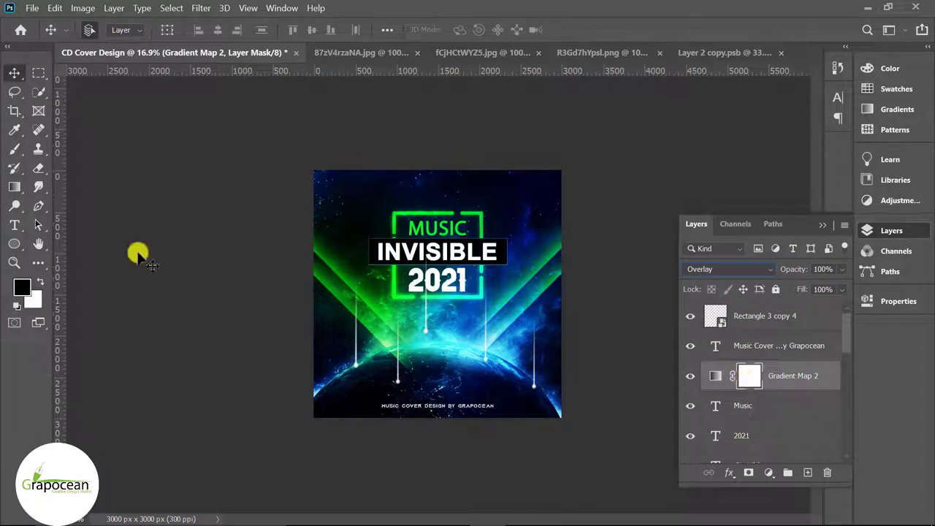
{"action": "right_click", "coordinate": [13, 151]}
{"action": "left_click", "coordinate": [65, 146]}
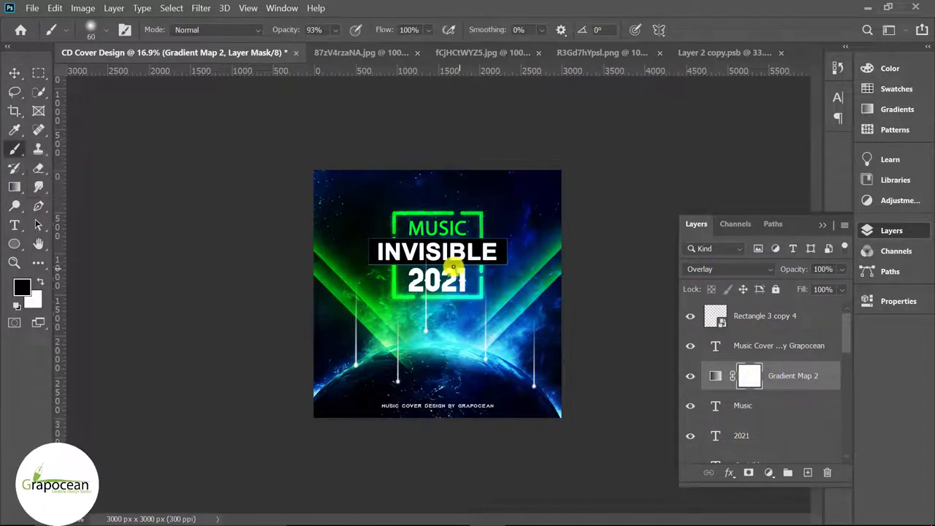
Set Rectangle 3 copy 4 to Overlay blending
{"action": "left_click", "coordinate": [428, 244]}
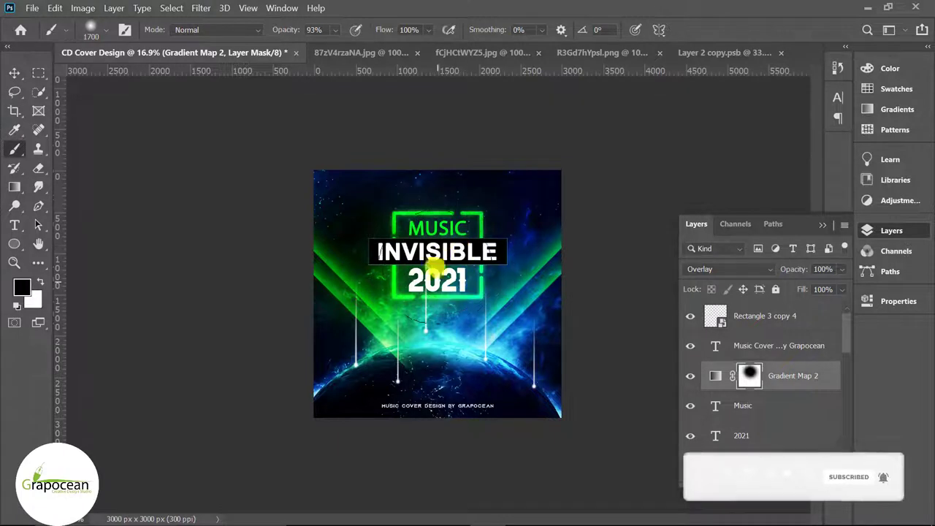
{"action": "left_click", "coordinate": [15, 72]}
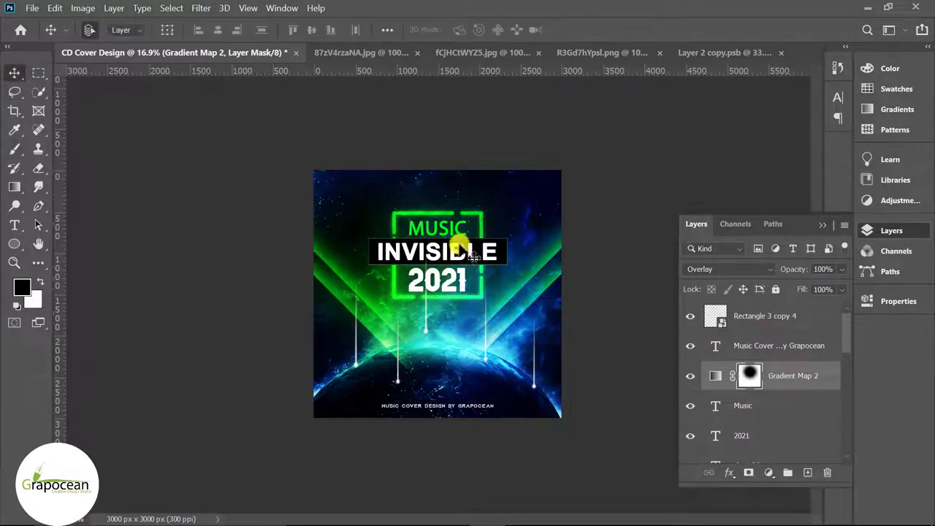
{"action": "left_click", "coordinate": [785, 316]}
{"action": "left_click", "coordinate": [727, 269]}
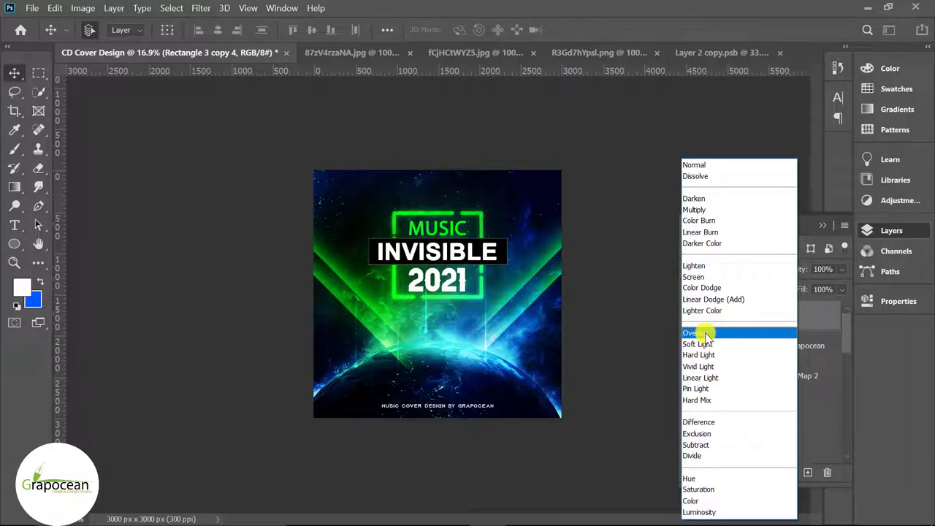
{"action": "left_click", "coordinate": [705, 335]}
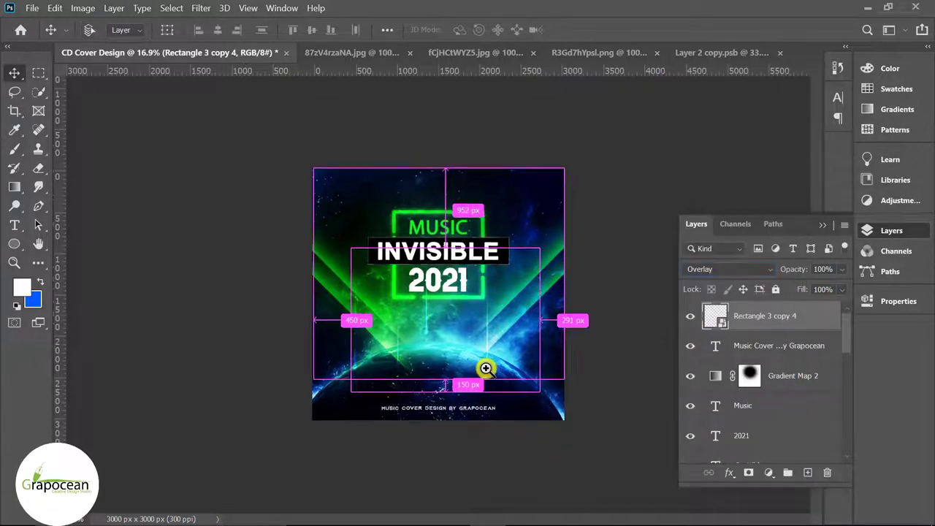
{"action": "scroll", "coordinate": [486, 367], "scroll_direction": "up", "scroll_amount": 2}
{"action": "scroll", "coordinate": [519, 391], "scroll_direction": "down", "scroll_amount": 3}
{"action": "scroll", "coordinate": [533, 413], "scroll_direction": "down", "scroll_amount": 1}
{"action": "scroll", "coordinate": [548, 433], "scroll_direction": "down", "scroll_amount": 1}
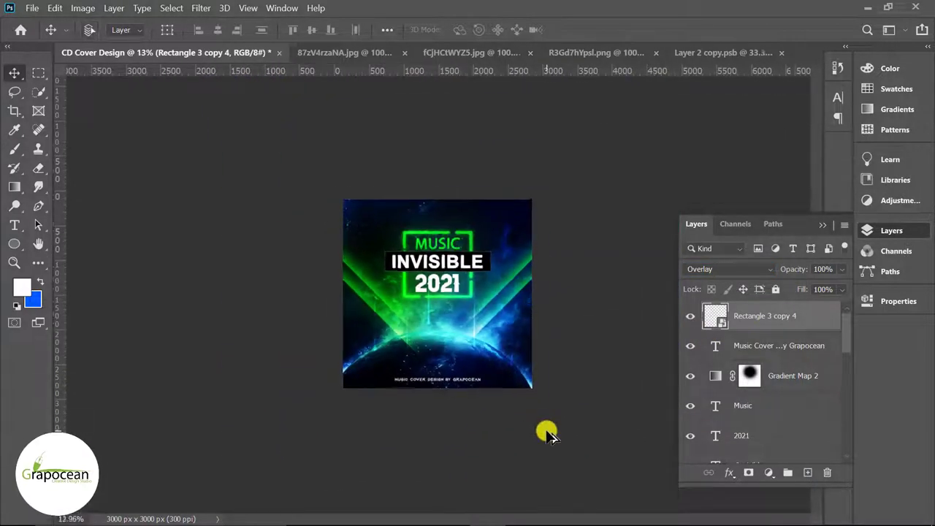
{"action": "scroll", "coordinate": [585, 417], "scroll_direction": "up", "scroll_amount": 2}
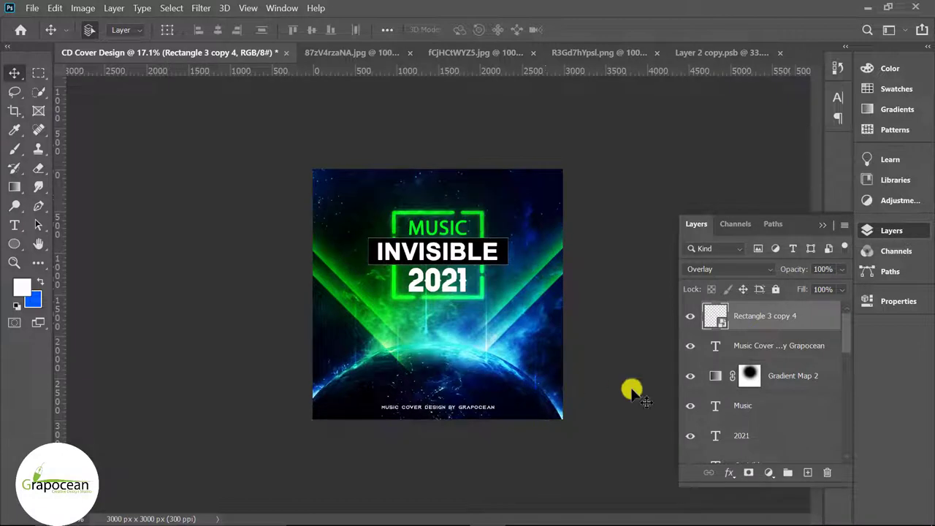
Paint black on Gradient Map 2's mask over the upper left, left side and bottom planet
{"action": "left_click", "coordinate": [751, 376]}
{"action": "right_click", "coordinate": [24, 153]}
{"action": "left_click", "coordinate": [73, 146]}
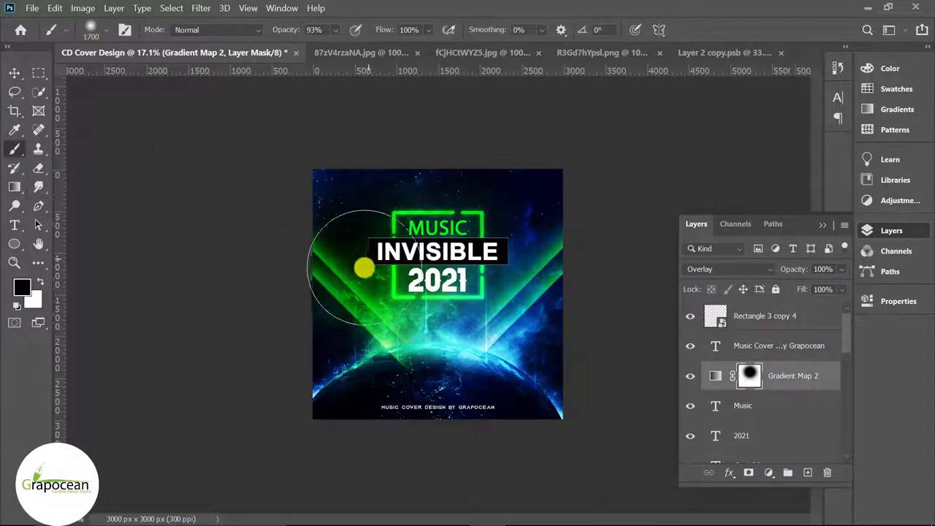
{"action": "mouse_move", "coordinate": [334, 341]}
{"action": "left_mouse_down"}
{"action": "mouse_move", "coordinate": [493, 337]}
{"action": "mouse_move", "coordinate": [531, 313]}
{"action": "mouse_move", "coordinate": [350, 335]}
{"action": "left_mouse_up"}
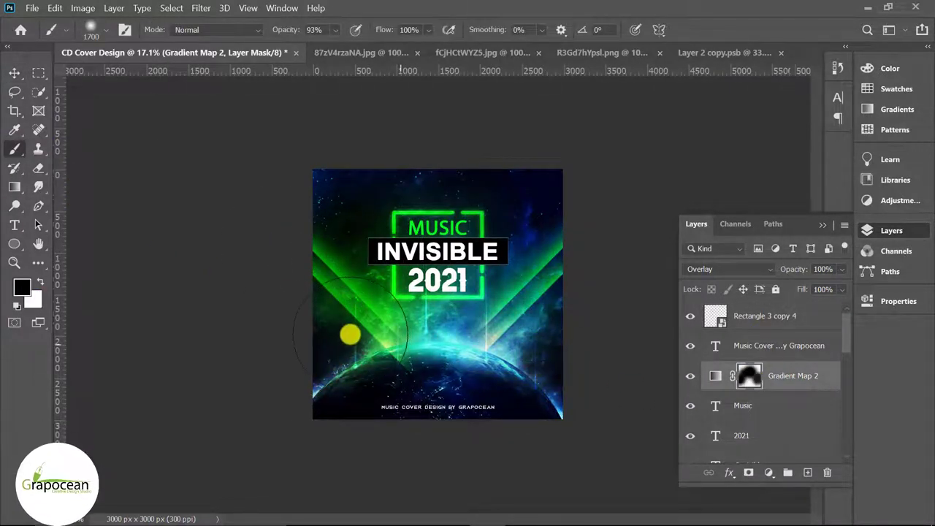
{"action": "mouse_move", "coordinate": [441, 395]}
{"action": "left_mouse_down"}
{"action": "mouse_move", "coordinate": [368, 363]}
{"action": "mouse_move", "coordinate": [351, 330]}
{"action": "mouse_move", "coordinate": [383, 238]}
{"action": "mouse_move", "coordinate": [346, 211]}
{"action": "left_mouse_up"}
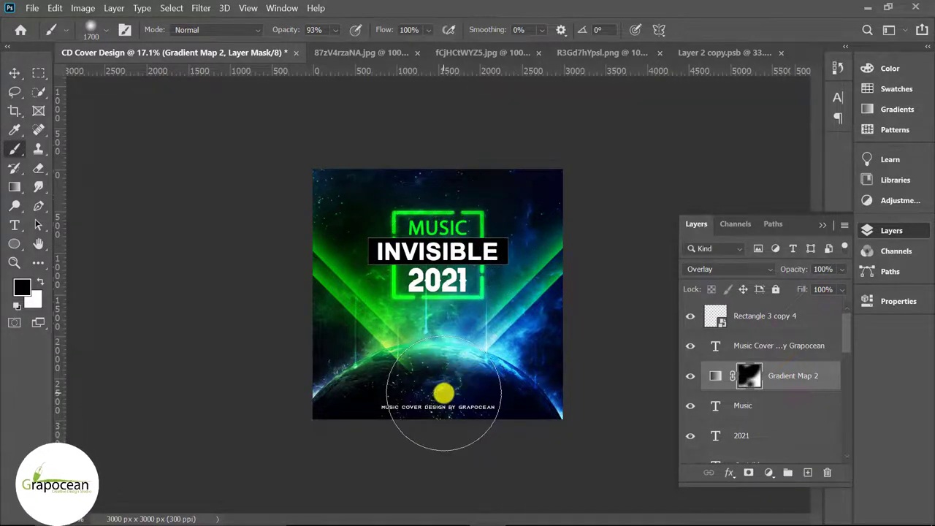
{"action": "left_click_drag", "start_coordinate": [444, 395], "coordinate": [361, 393]}
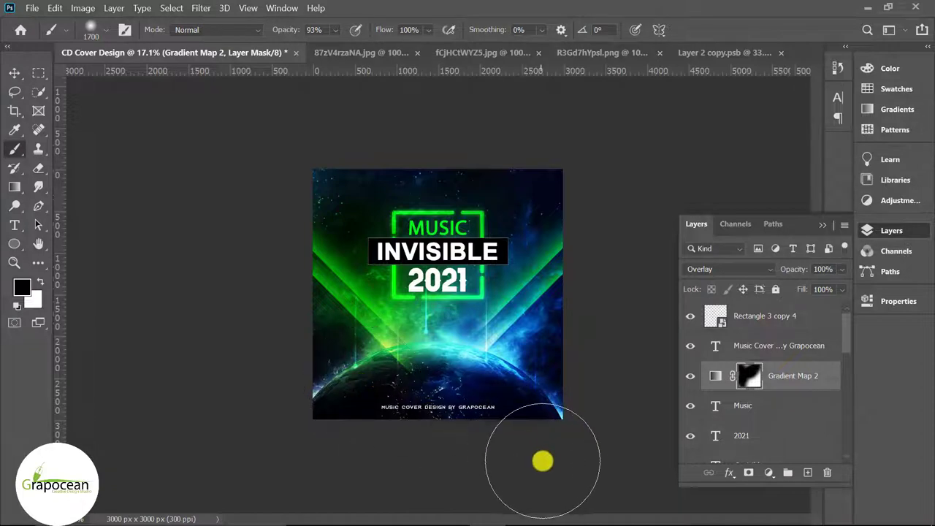
{"action": "scroll", "coordinate": [553, 465], "scroll_direction": "down", "scroll_amount": 2}
{"action": "scroll", "coordinate": [578, 457], "scroll_direction": "up", "scroll_amount": 3}
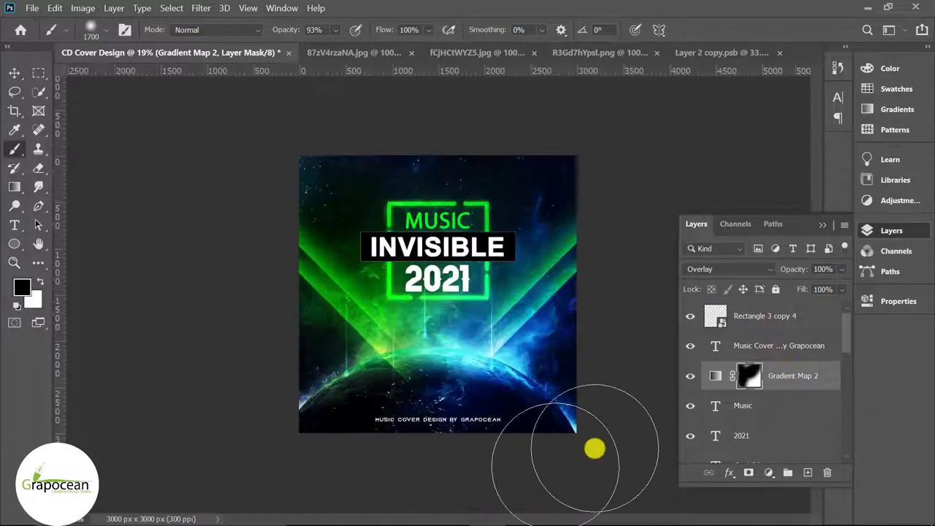
{"action": "left_click", "coordinate": [798, 315]}
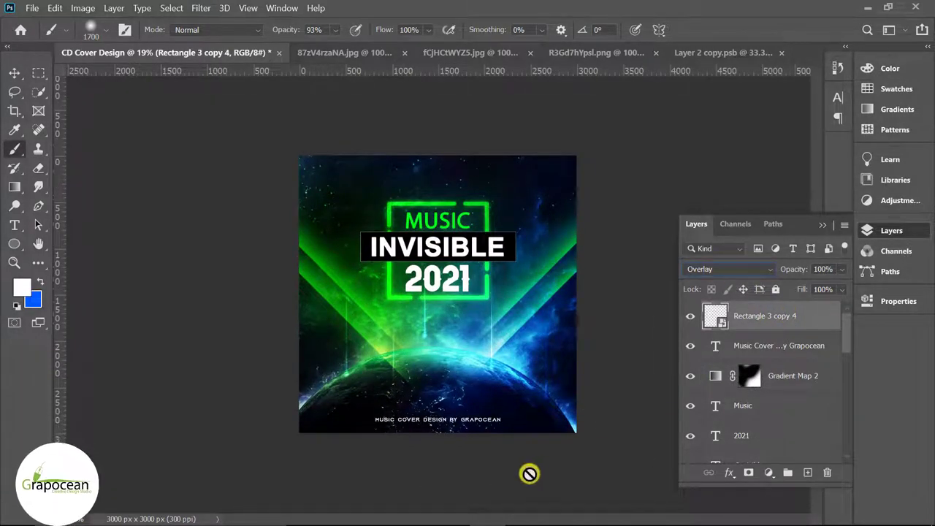
{"action": "left_click", "coordinate": [15, 73]}
{"action": "left_click", "coordinate": [205, 390]}
{"action": "scroll", "coordinate": [492, 414], "scroll_direction": "down", "scroll_amount": 2}
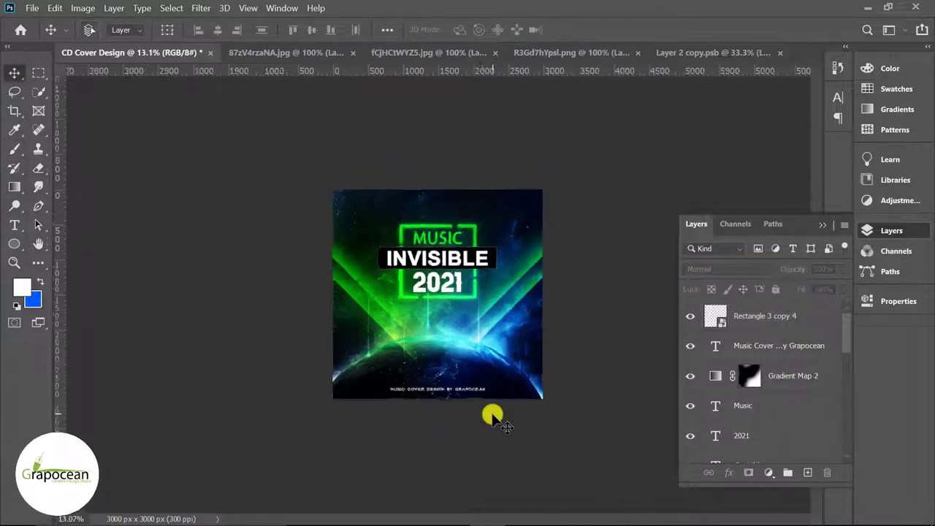